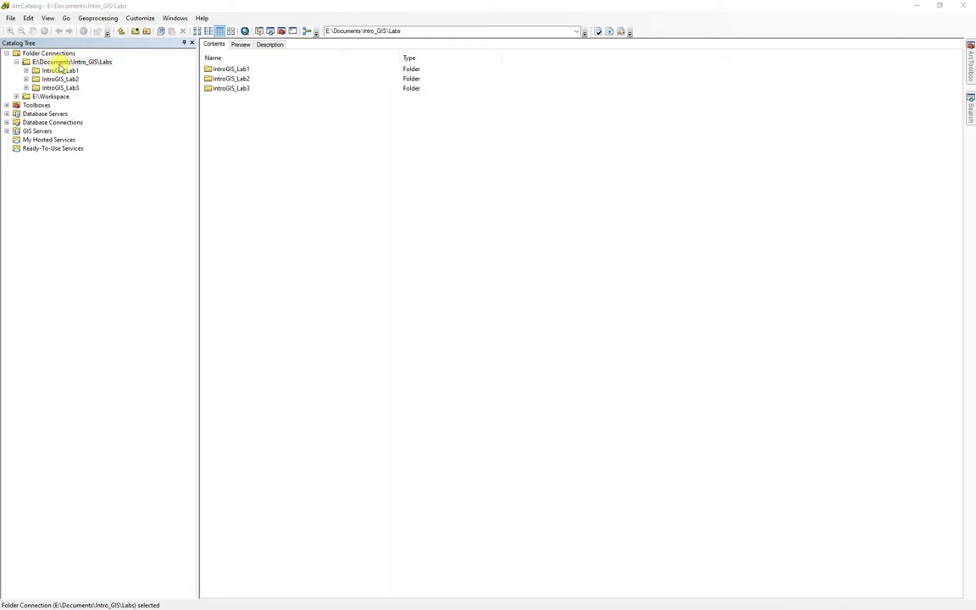
Step: Expand IntroGIS_Lab3 in the Catalog Tree to show Raw_Data_Lab3 and map_projections_cartoon.jpg
click(25, 89)
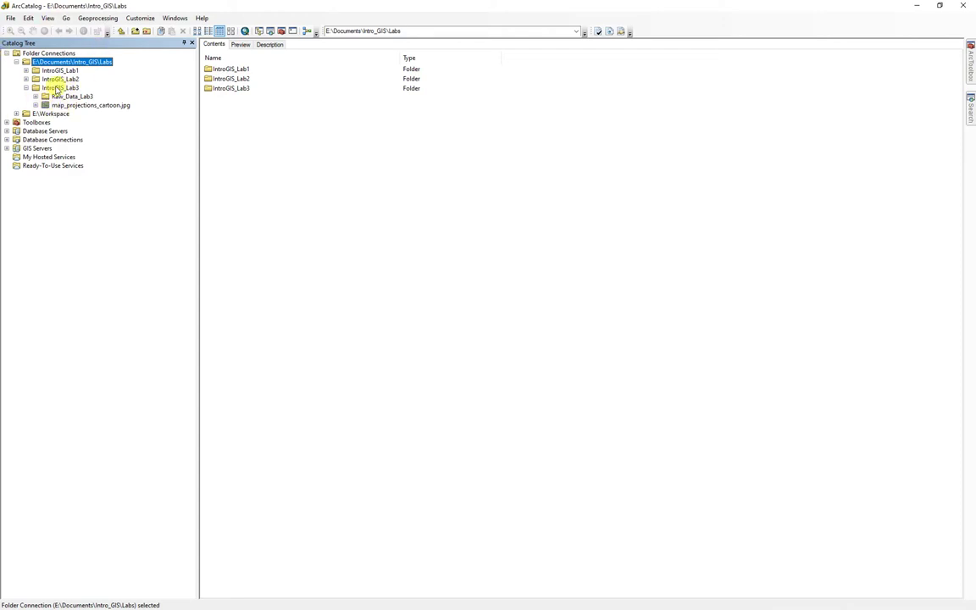
Step: Add a file geodatabase to IntroGIS_Lab3, name it with the student's surname plus _Lab3, and select it
right_click(66, 89)
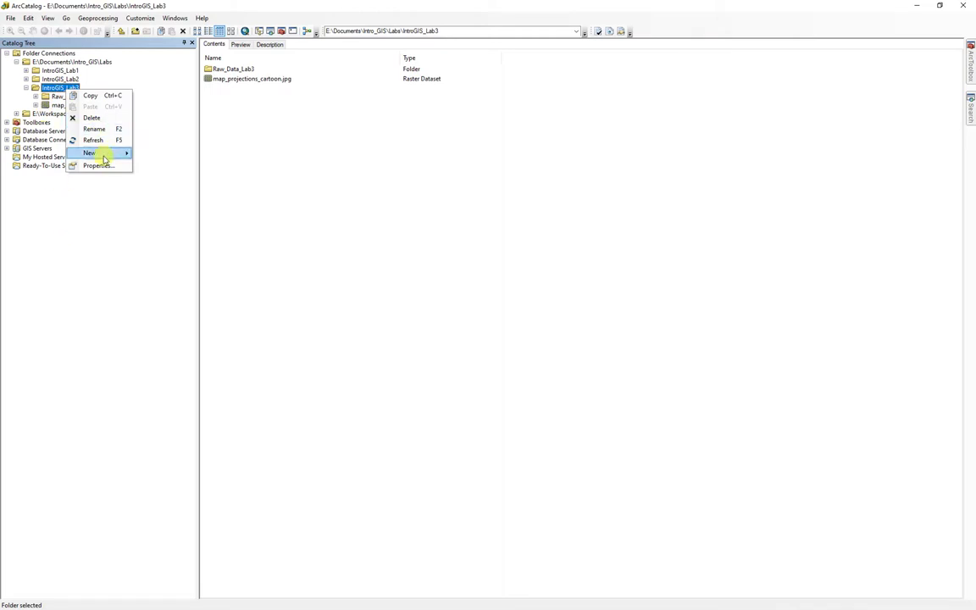
mouse_move(101, 153)
click(185, 169)
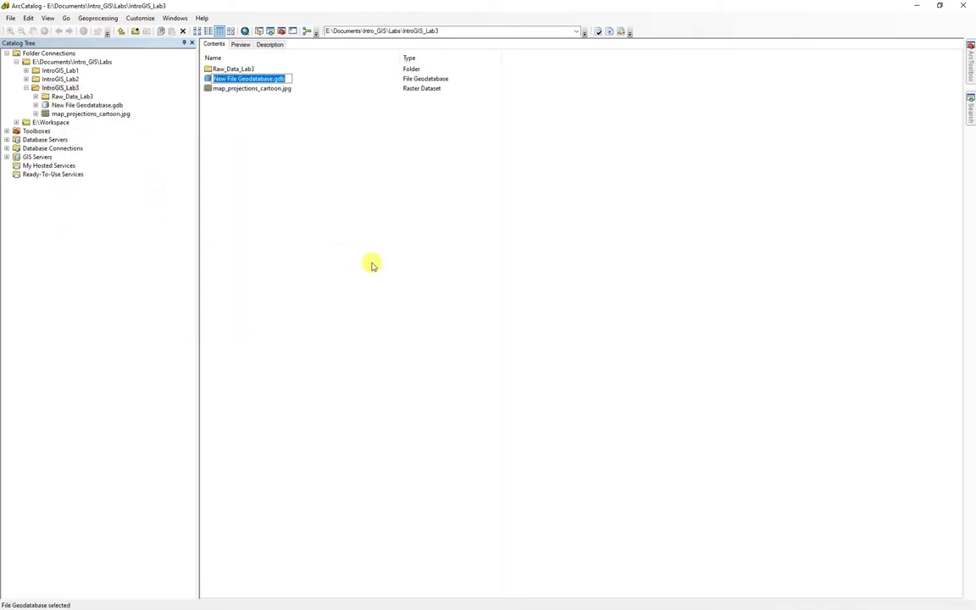
text(M)
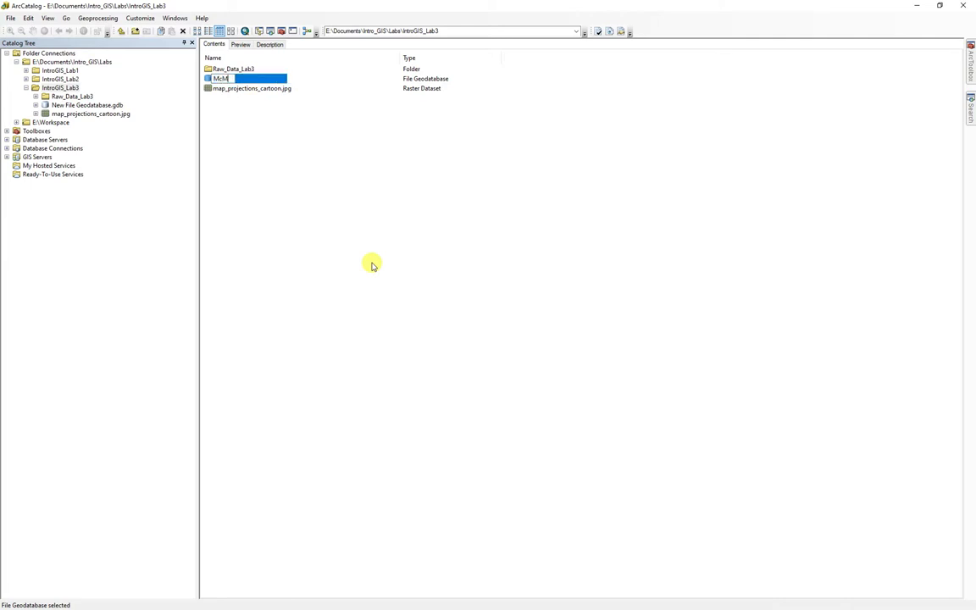
text(oManigal_Lab3)
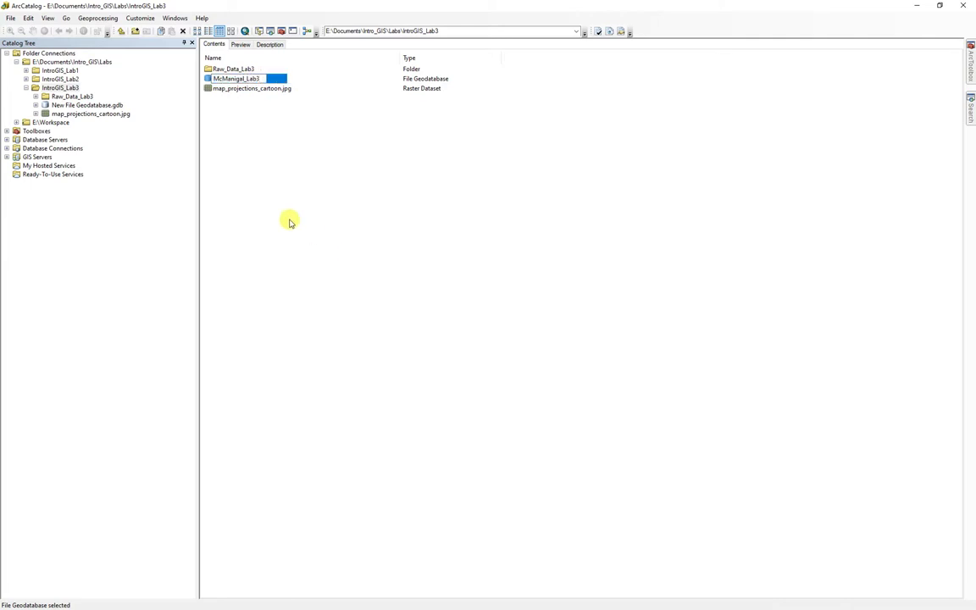
click(314, 210)
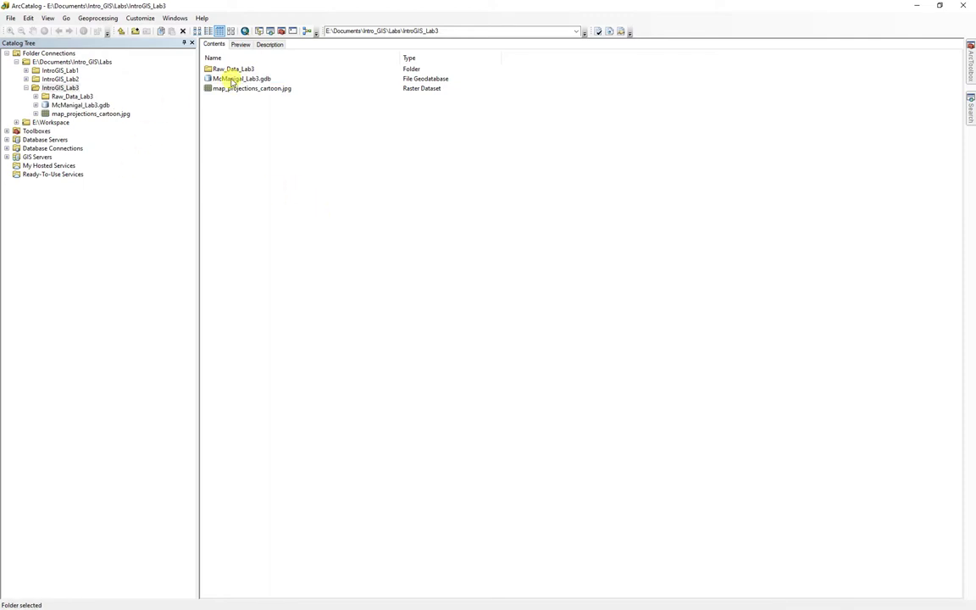
click(231, 79)
Step: Start a new feature dataset in the lab geodatabase named WorldData
right_click(230, 79)
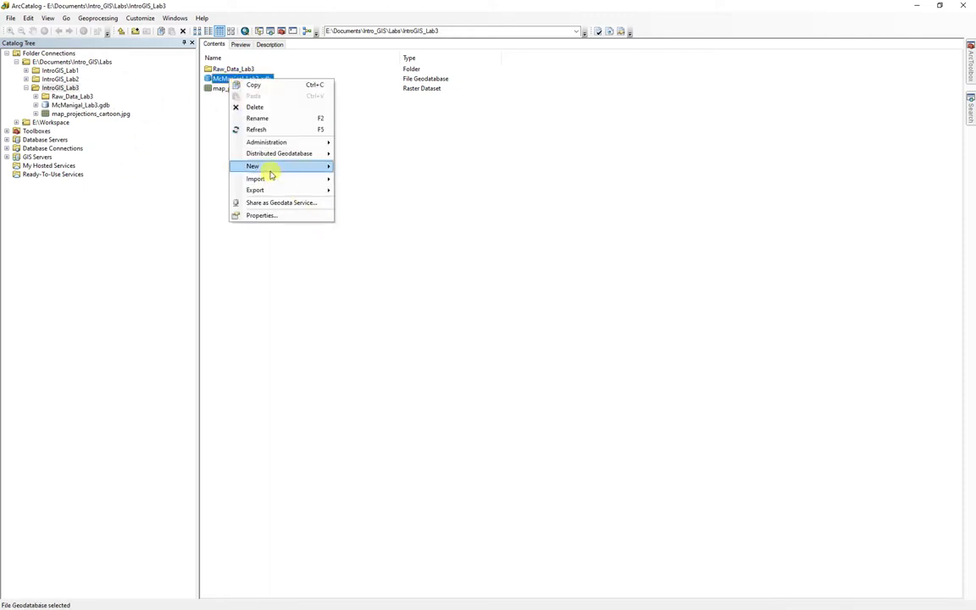
mouse_move(329, 166)
click(373, 167)
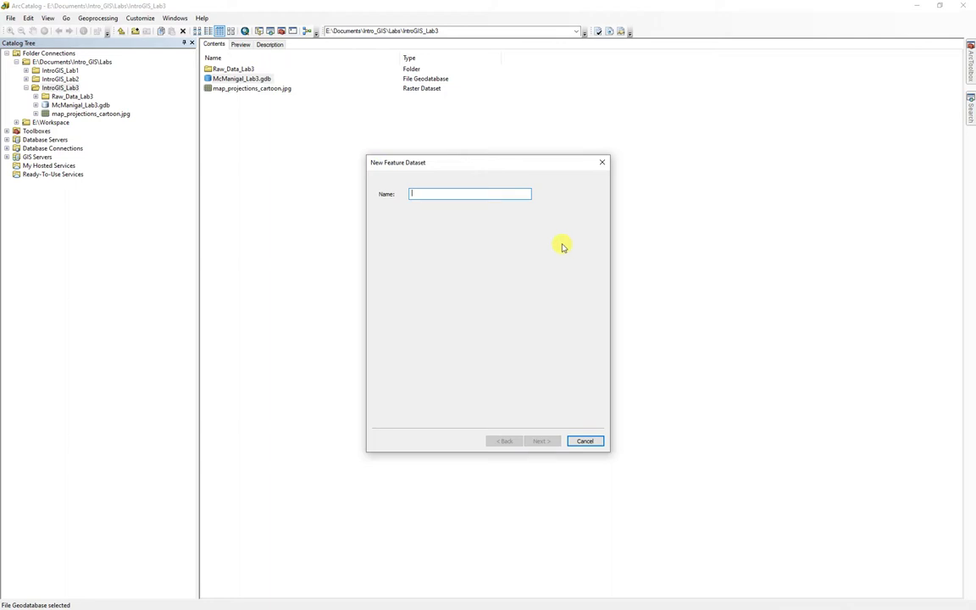
text(WorldData)
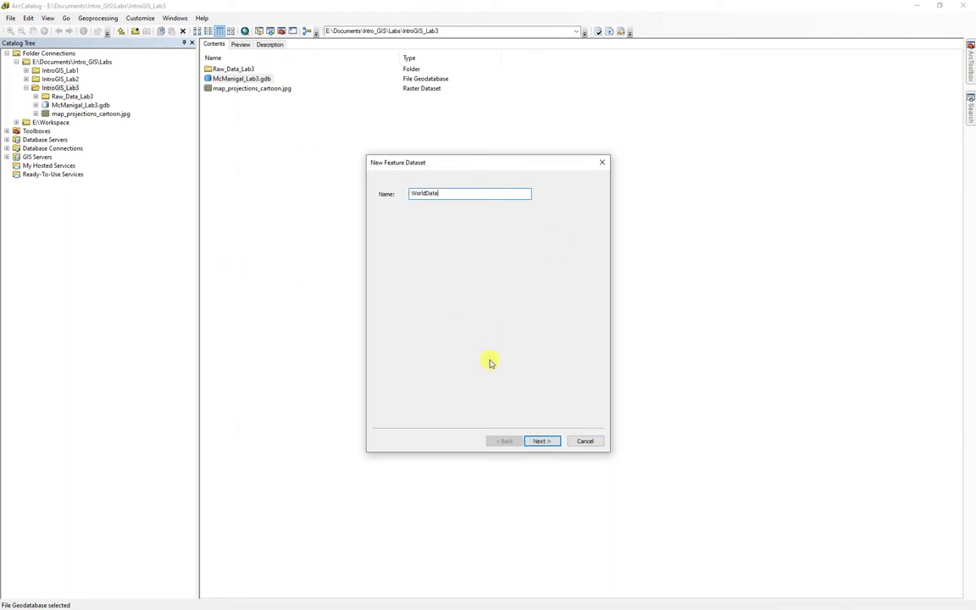
click(542, 441)
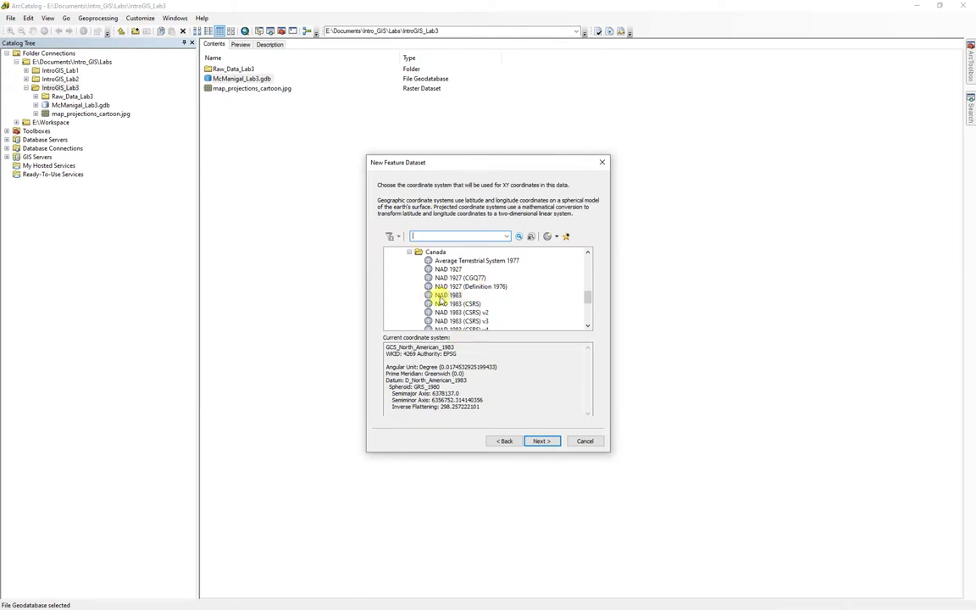
Step: Assign the Geographic > World > WGS 1984 coordinate system and finish creating WorldData
click(409, 252)
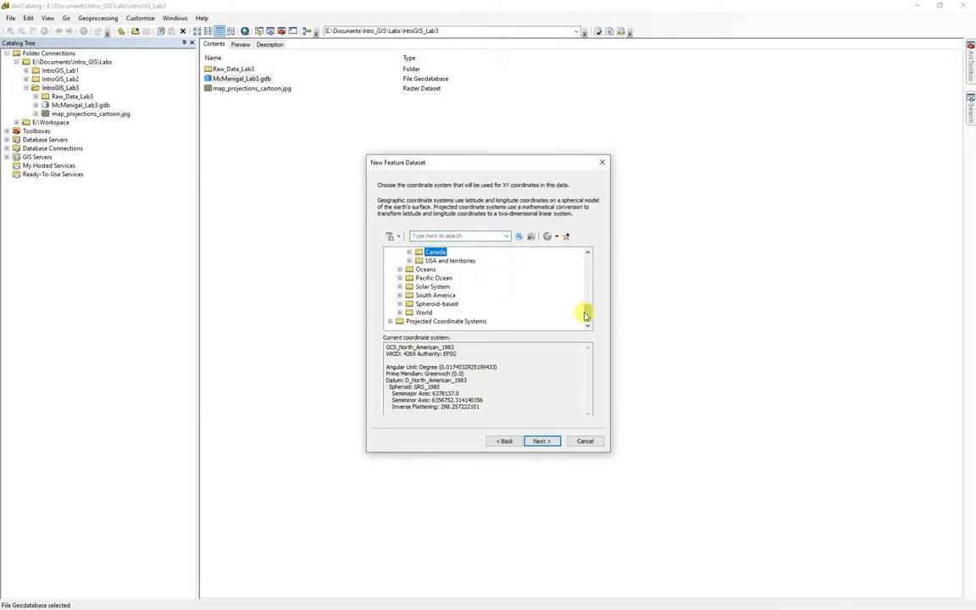
drag(585, 312, 588, 257)
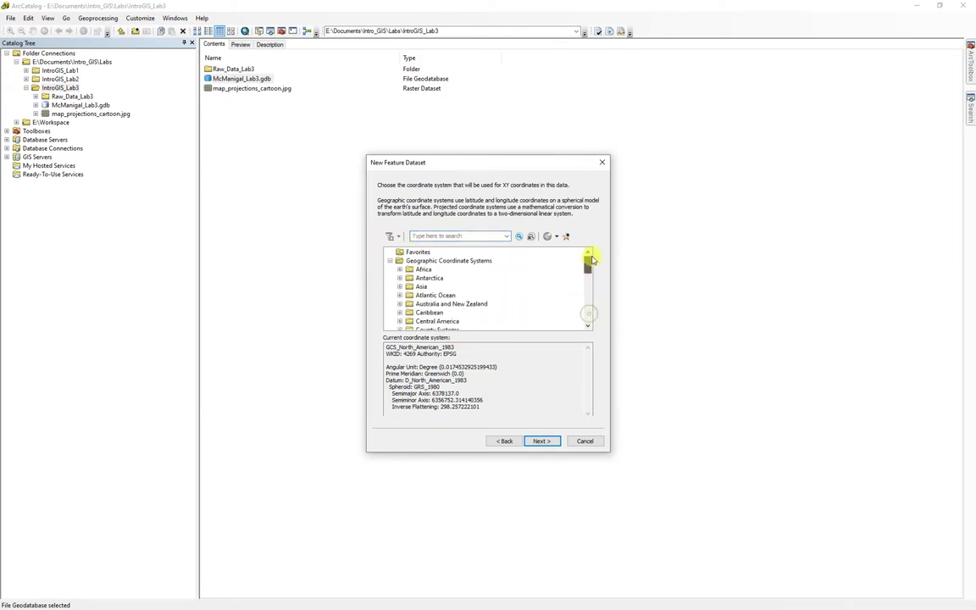
click(400, 261)
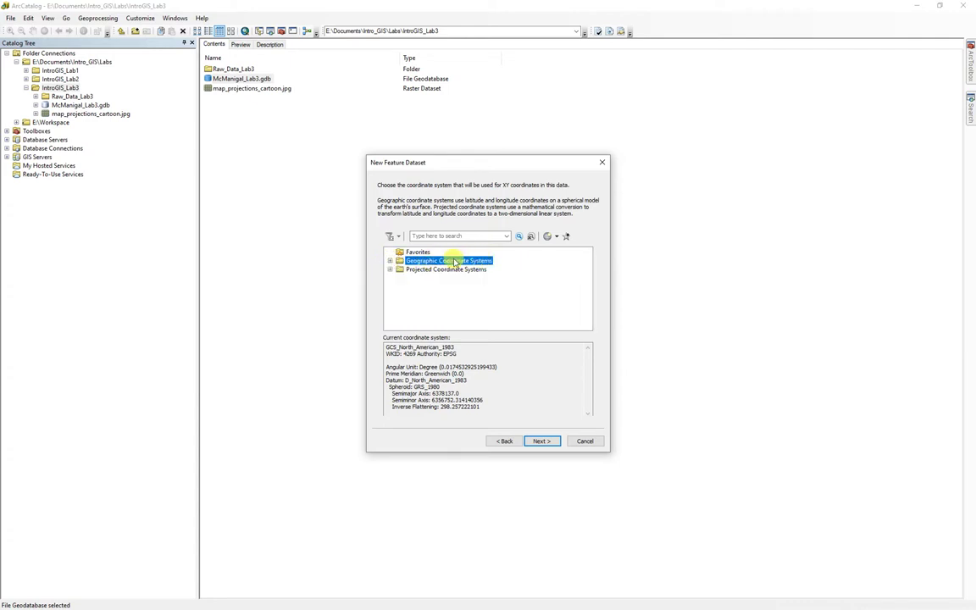
click(390, 261)
scroll(457, 298, down, 3)
click(399, 270)
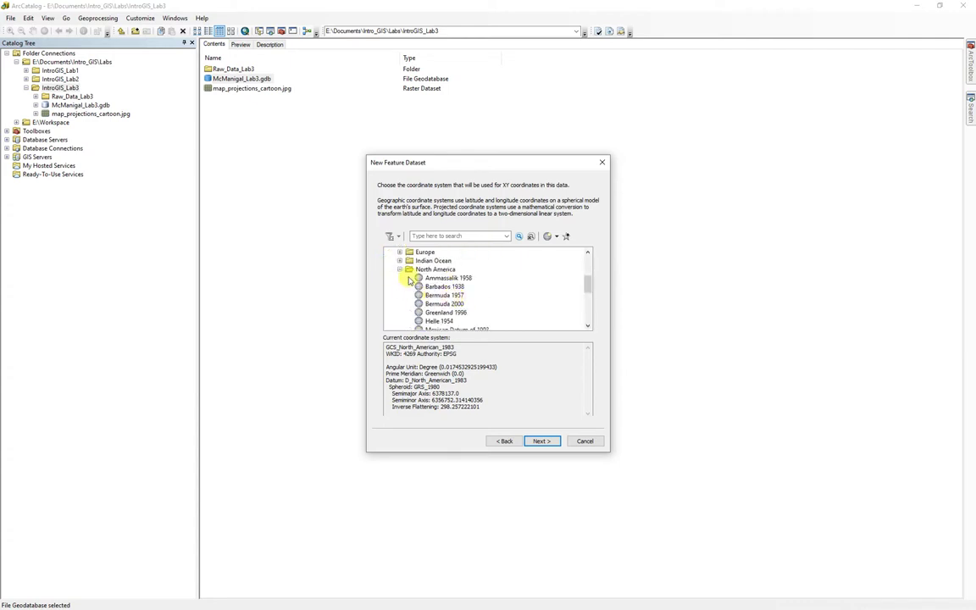
click(399, 270)
scroll(398, 283, down, 1)
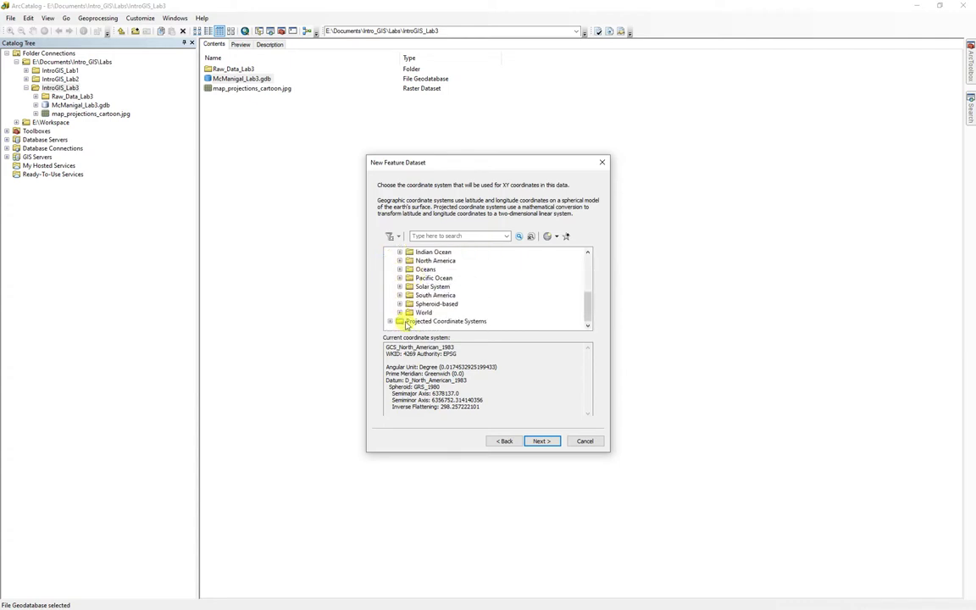
click(399, 313)
scroll(480, 289, down, 5)
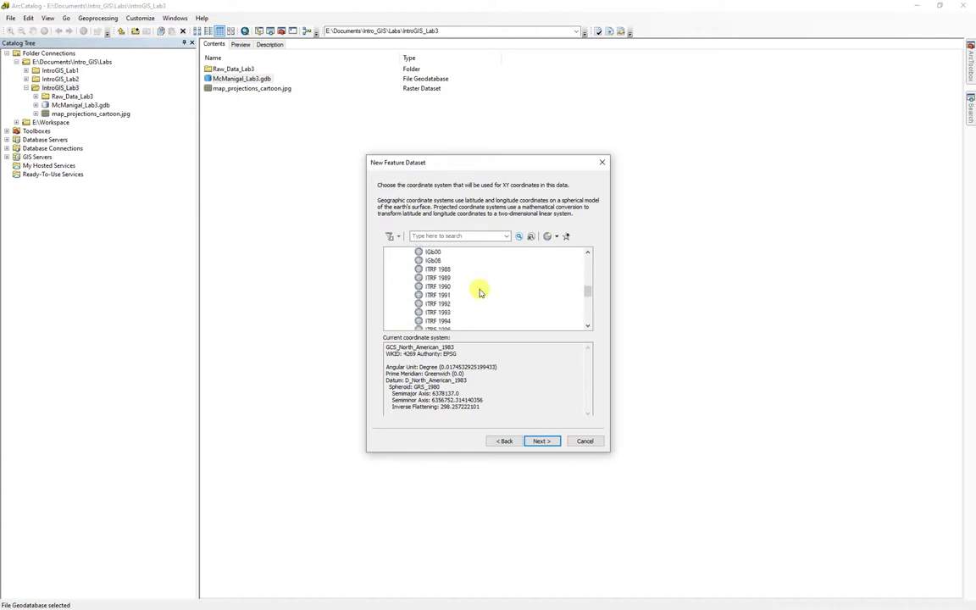
scroll(475, 292, down, 3)
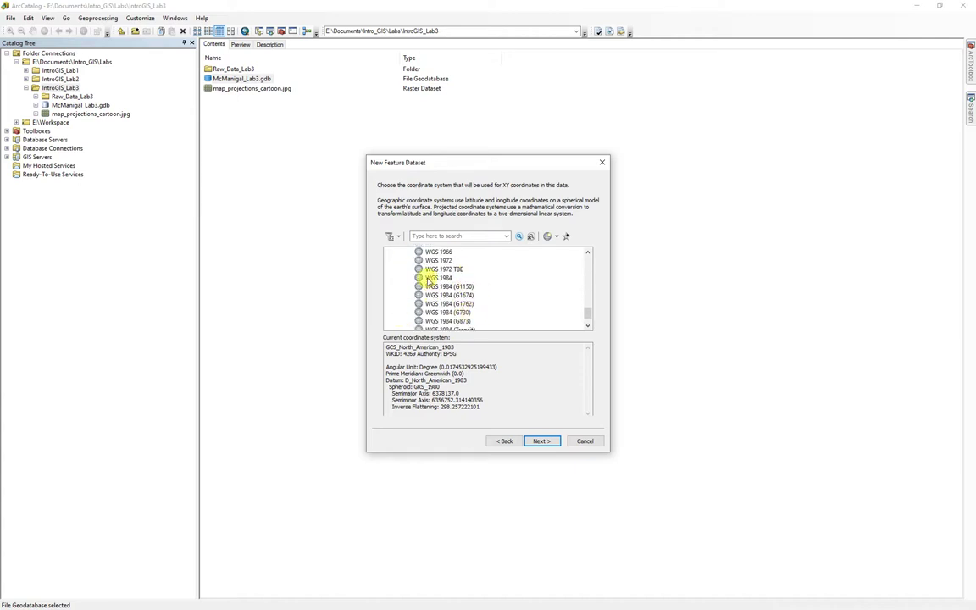
click(438, 279)
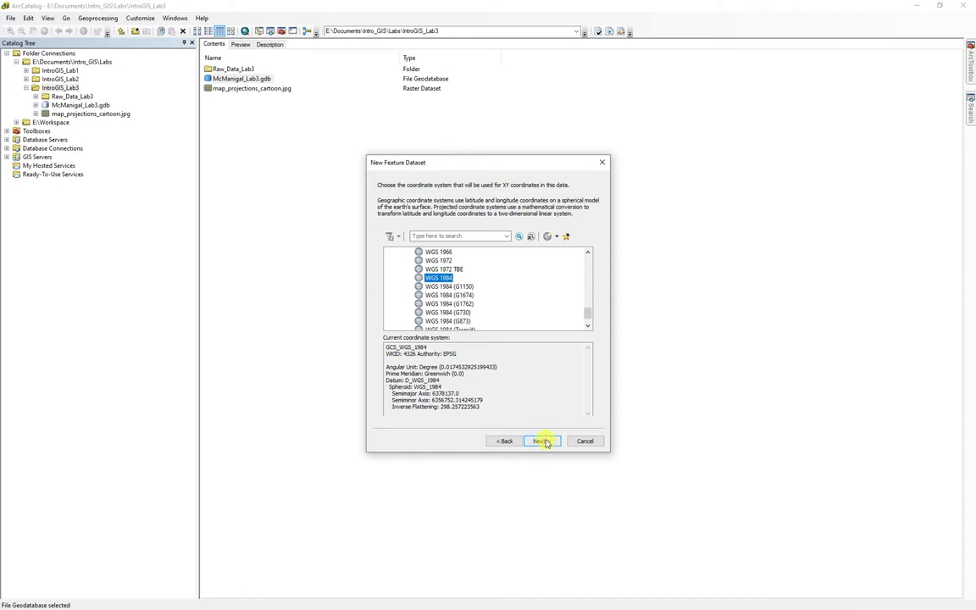
click(544, 441)
click(544, 441)
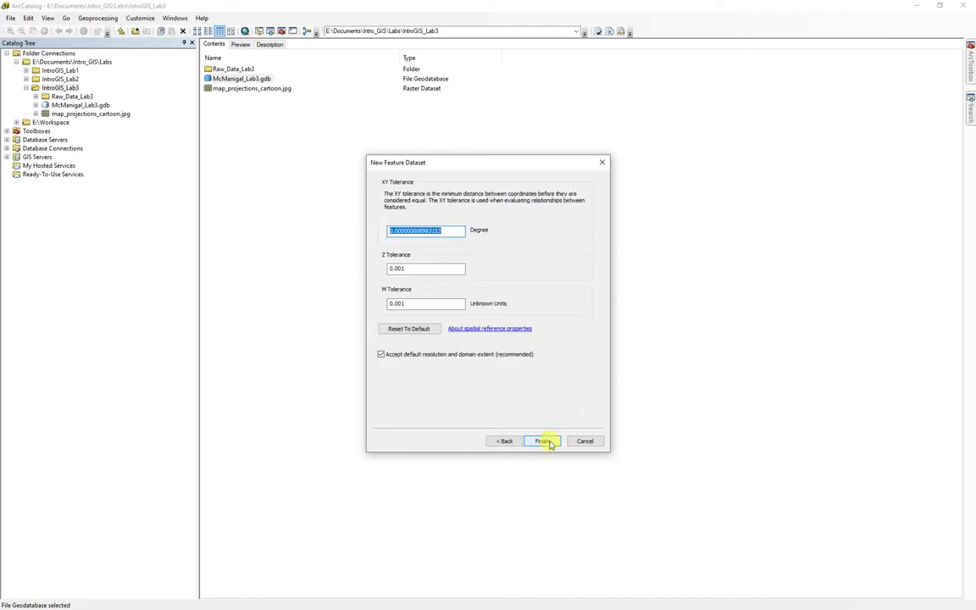
click(544, 442)
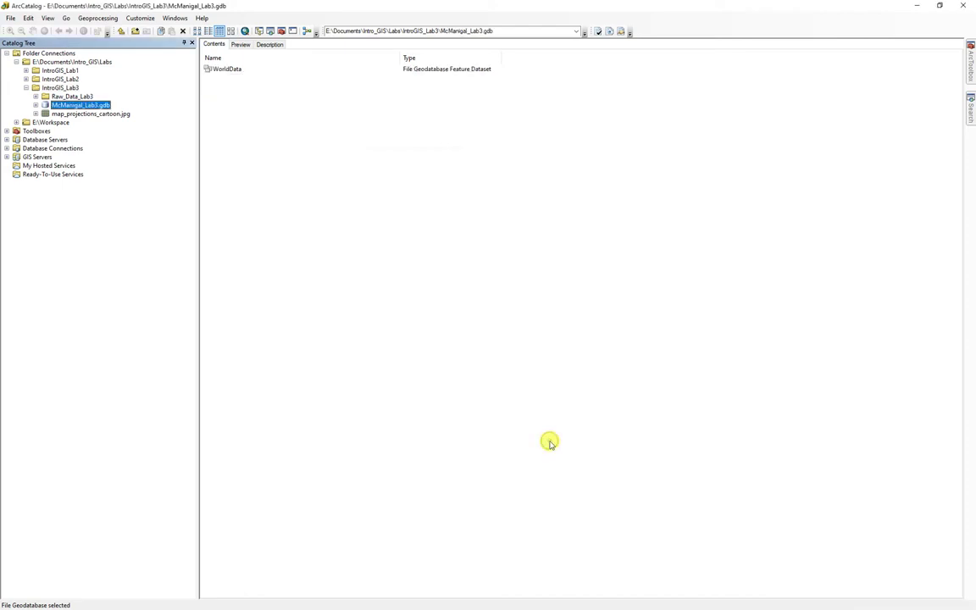
Step: Open the multiple feature-class import for WorldData and add the world countries shapefile
click(25, 79)
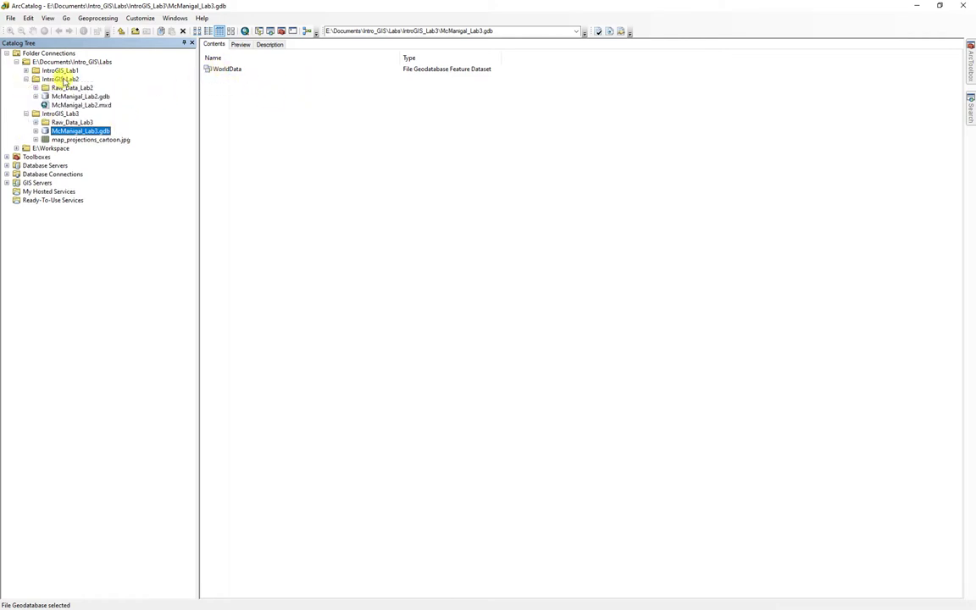
click(36, 87)
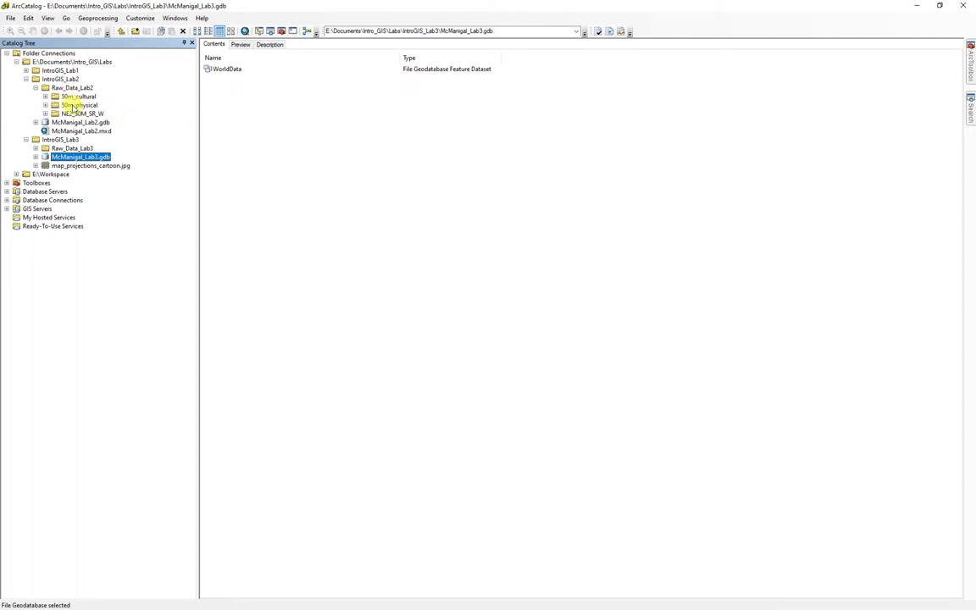
right_click(228, 71)
mouse_move(274, 160)
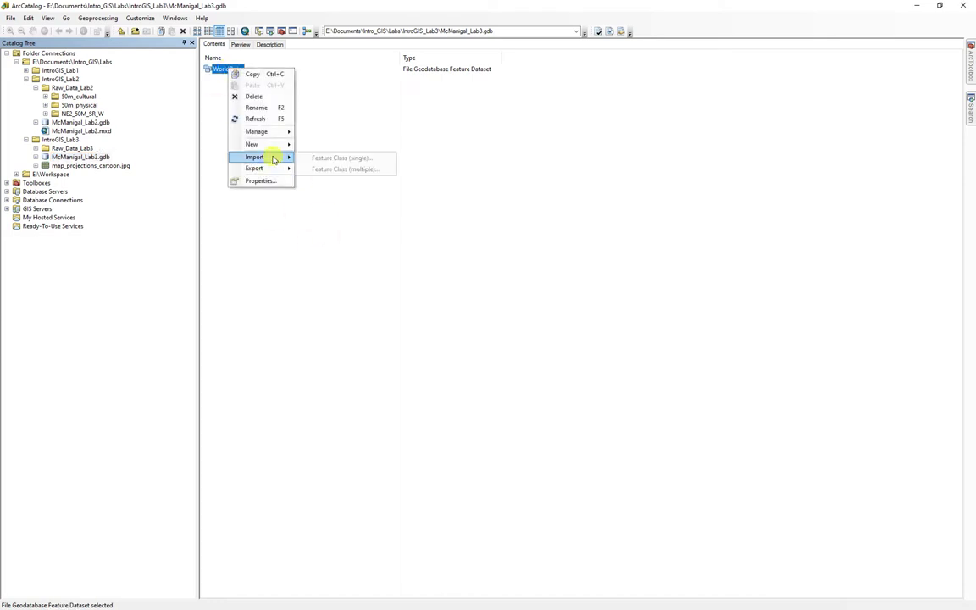
click(327, 169)
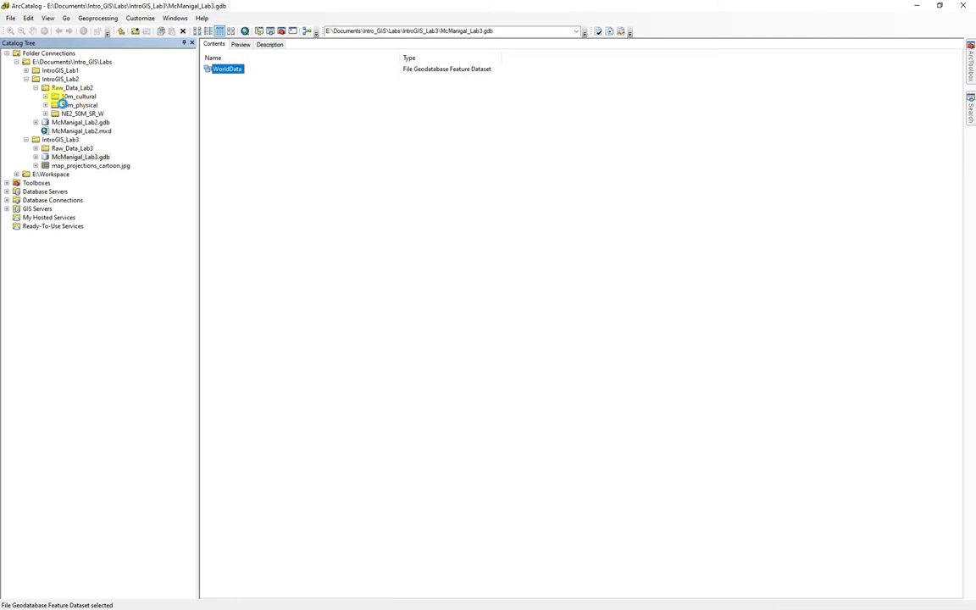
click(45, 97)
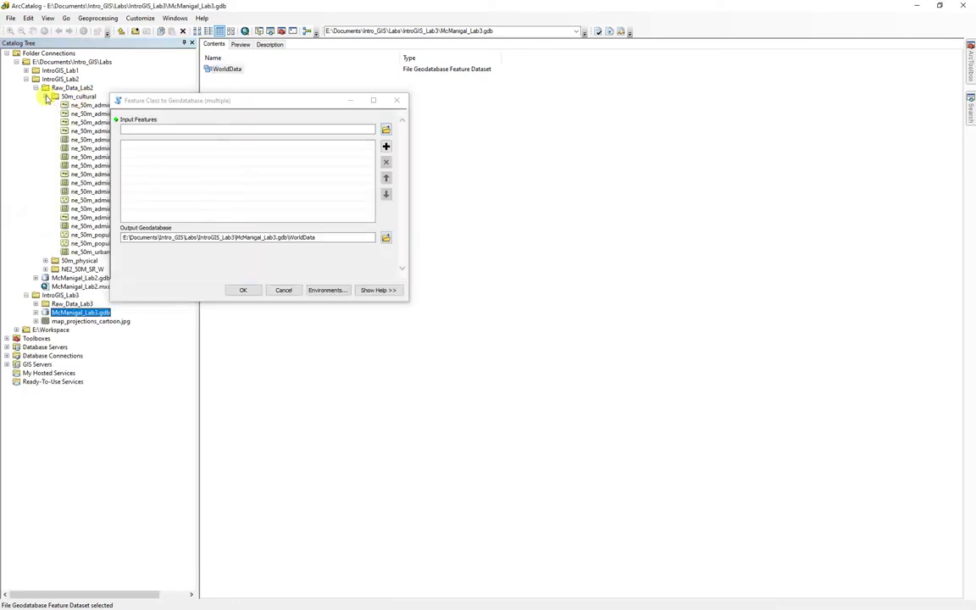
drag(196, 102, 399, 112)
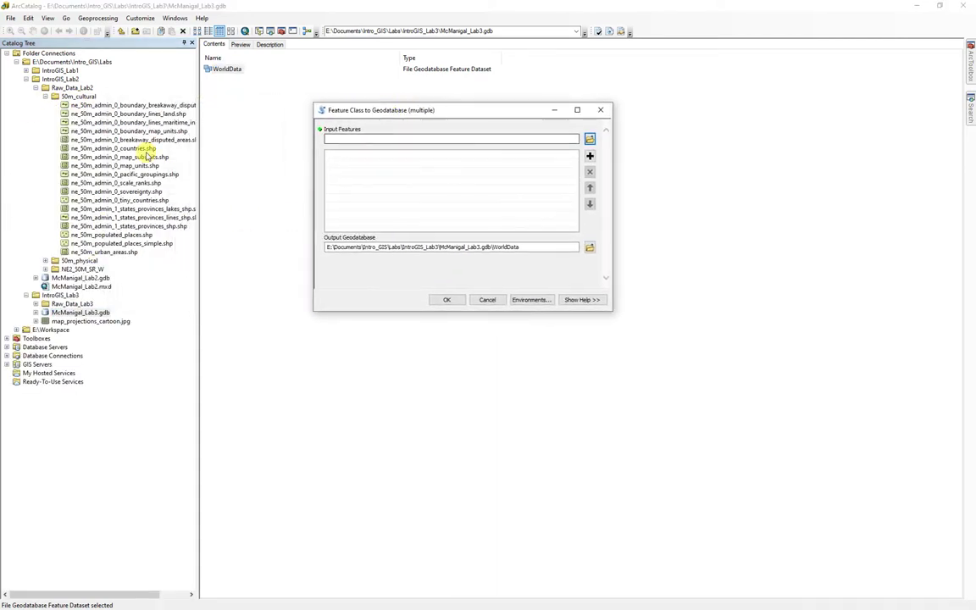
drag(128, 200, 453, 180)
Step: Add 50m_graticules_20.shp as a second input and run the import into WorldData
click(45, 96)
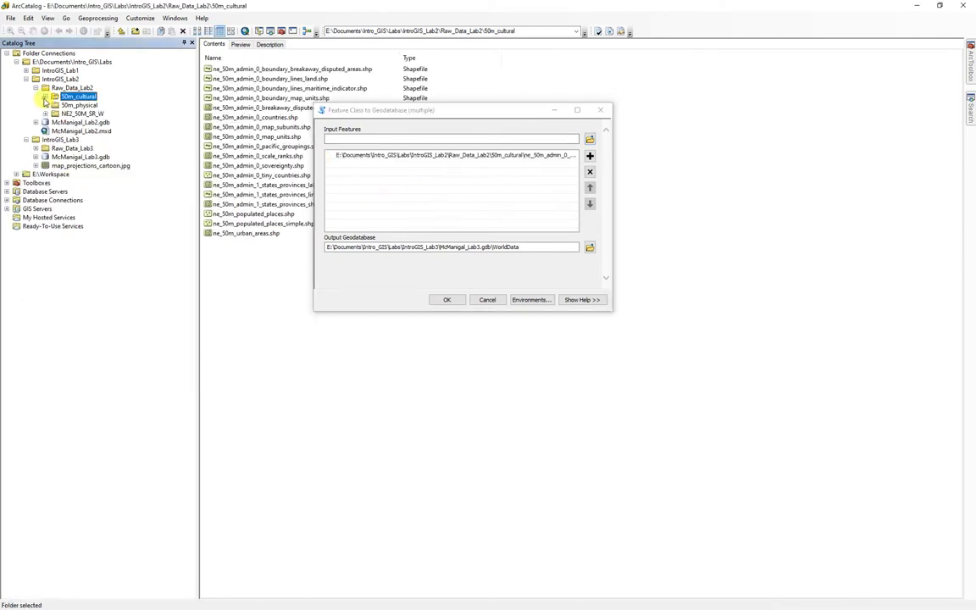
click(45, 105)
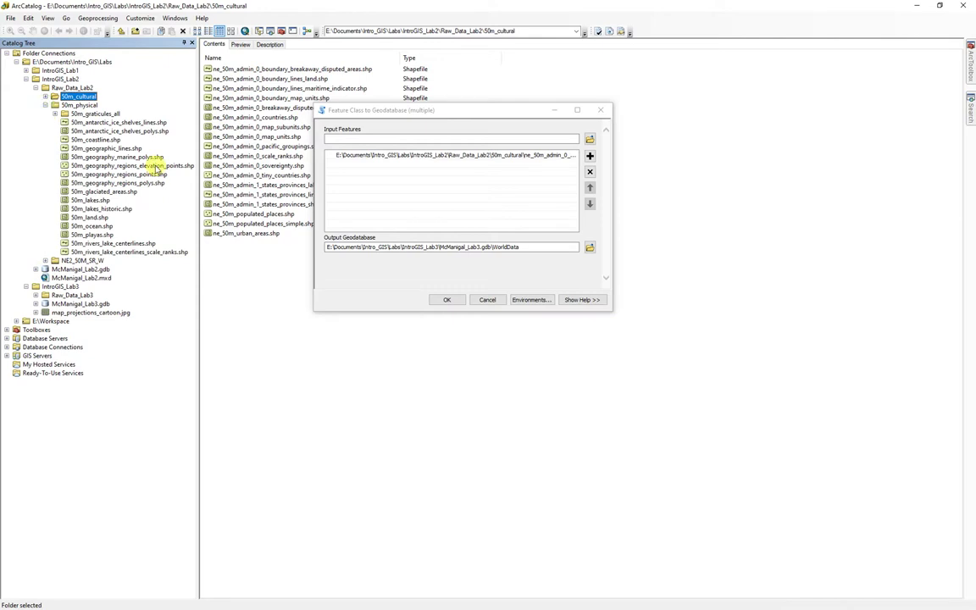
click(54, 113)
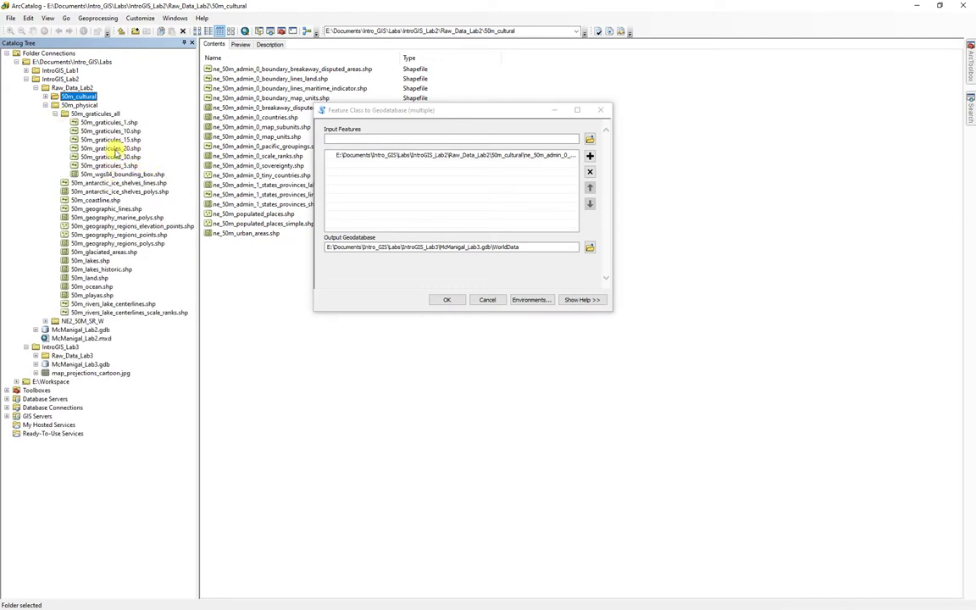
drag(113, 149, 378, 170)
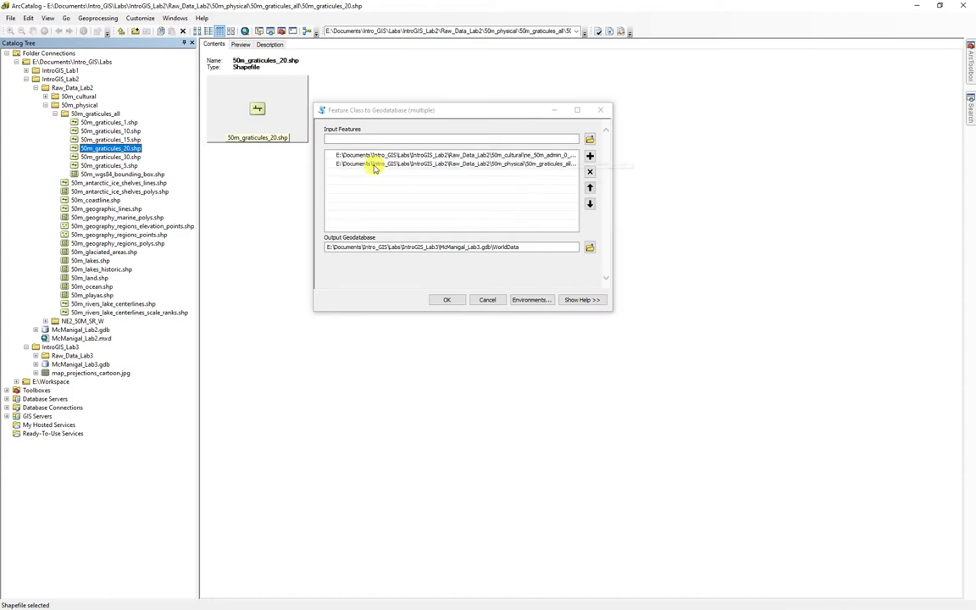
click(445, 301)
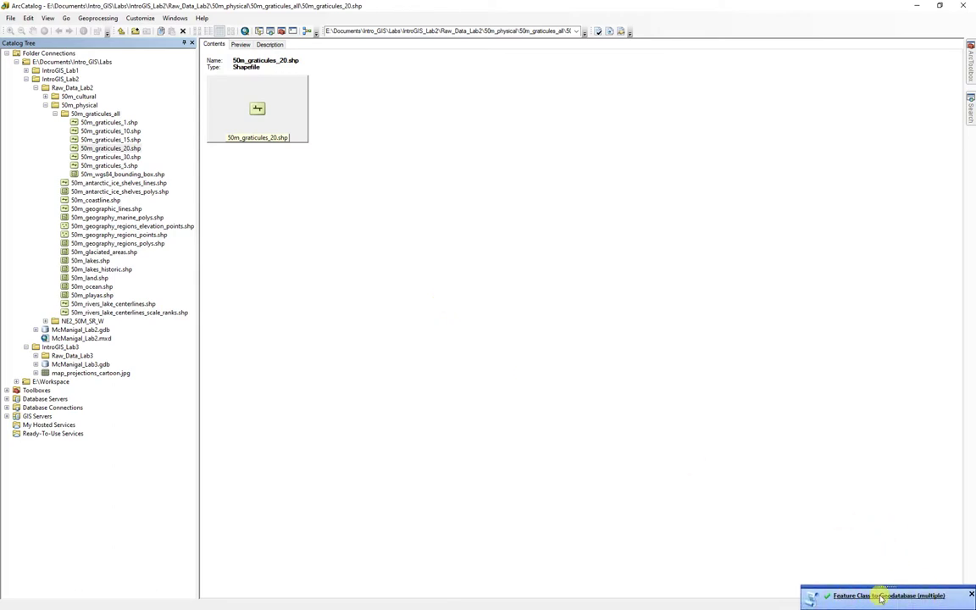
click(972, 596)
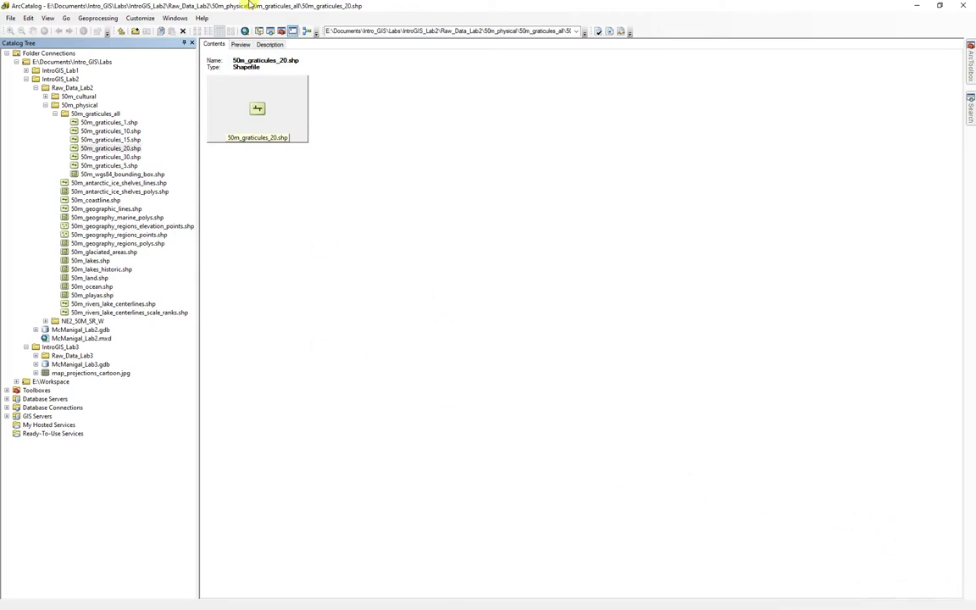
click(141, 19)
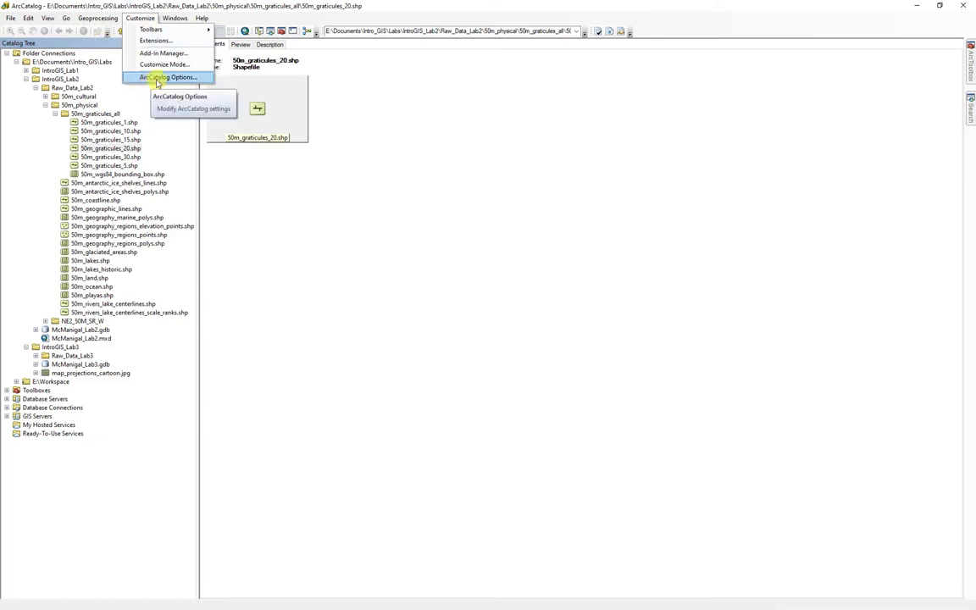
click(13, 18)
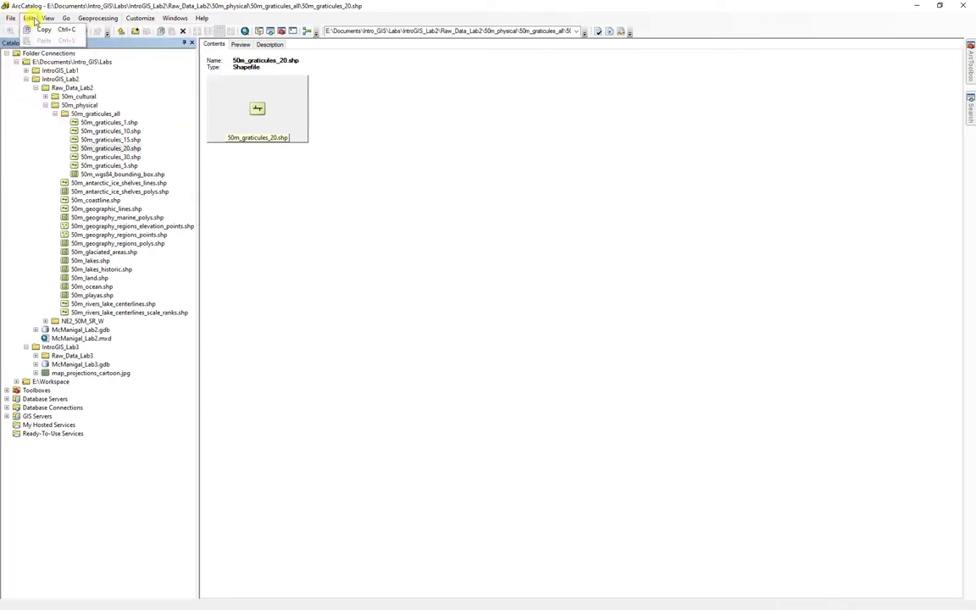
click(32, 19)
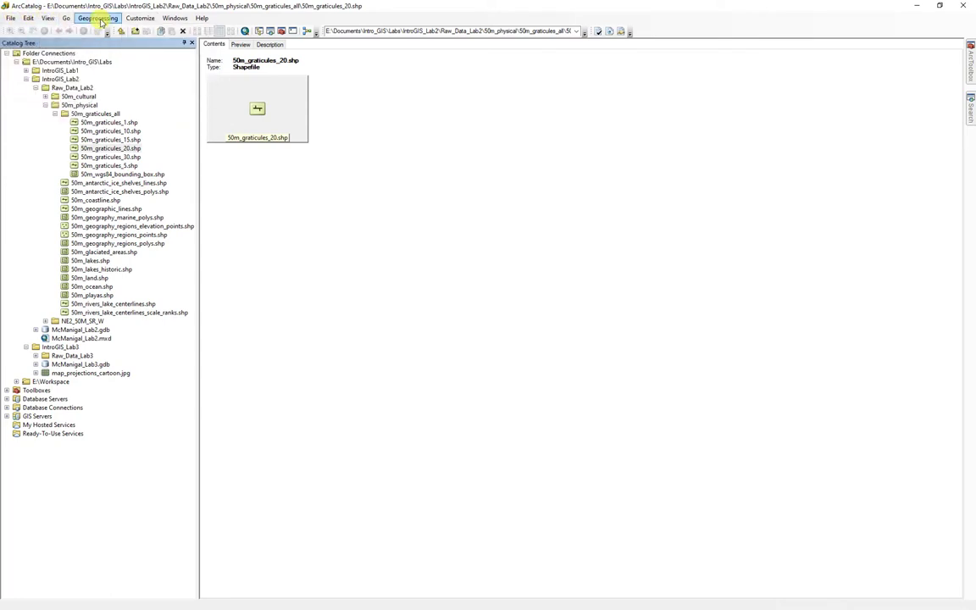
click(98, 18)
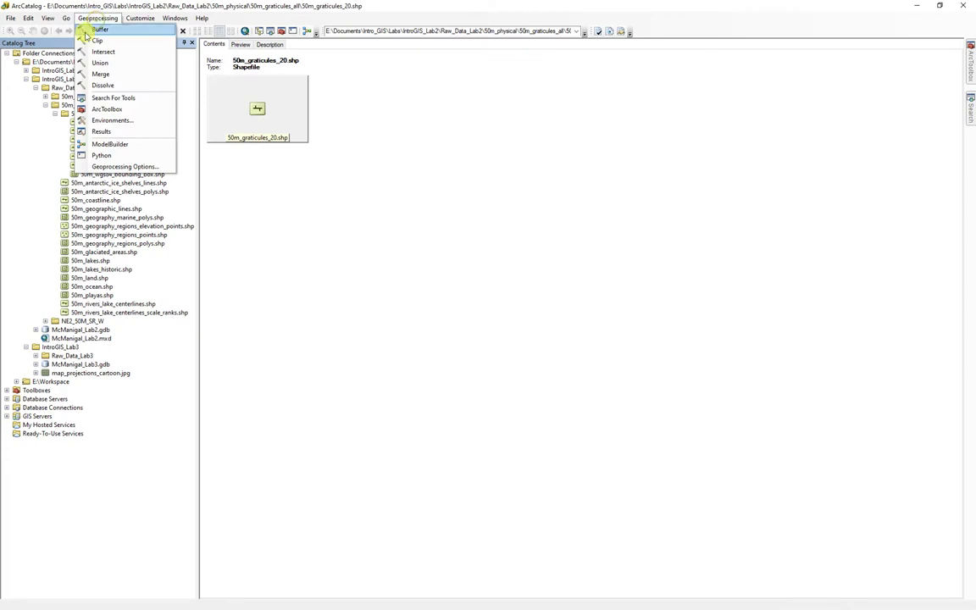
click(122, 166)
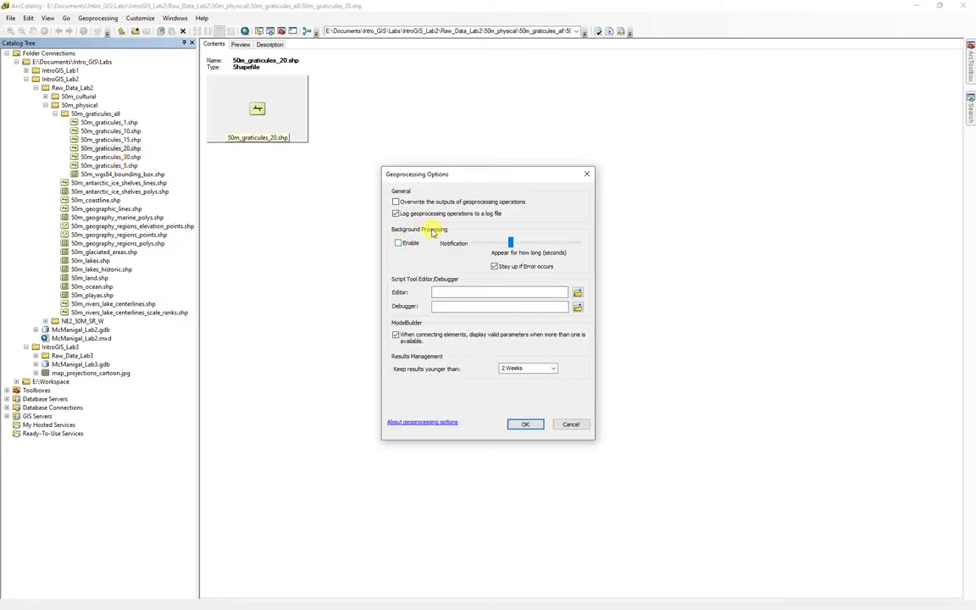
click(523, 425)
click(45, 105)
Step: Expand the lab geodatabase, WorldData and Raw_Data_Lab3, then open Read_Me.txt in Notepad
click(36, 88)
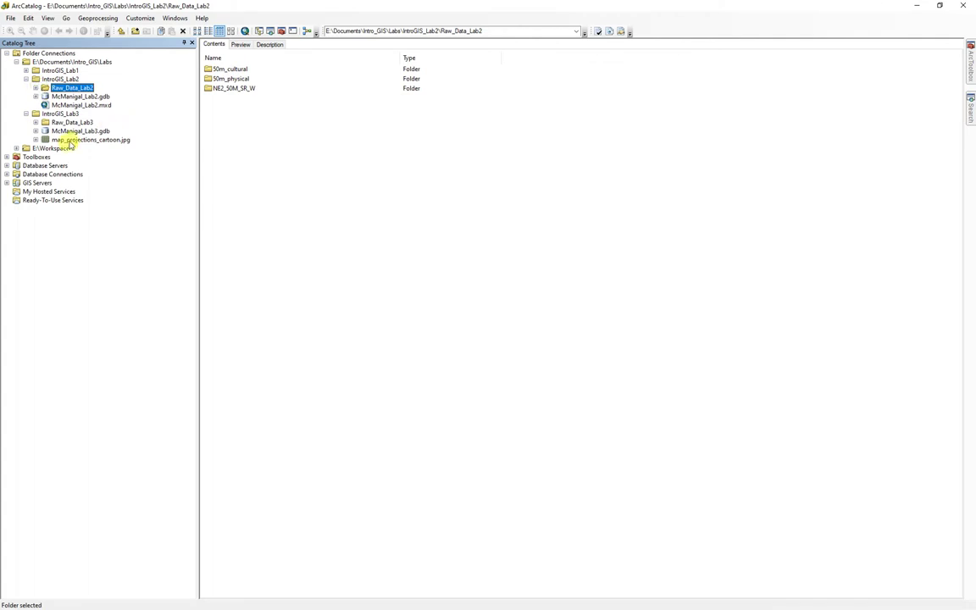
click(35, 132)
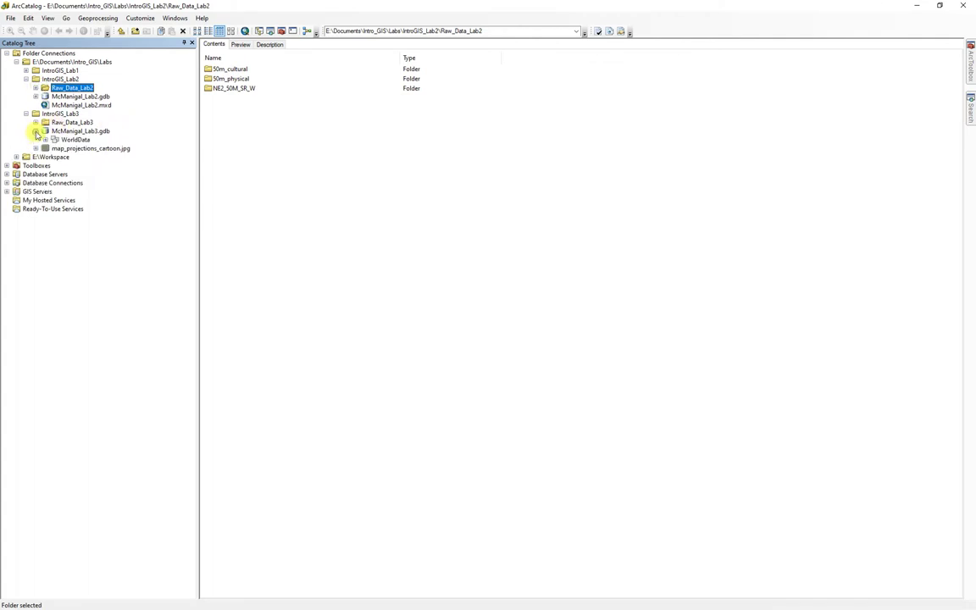
click(45, 140)
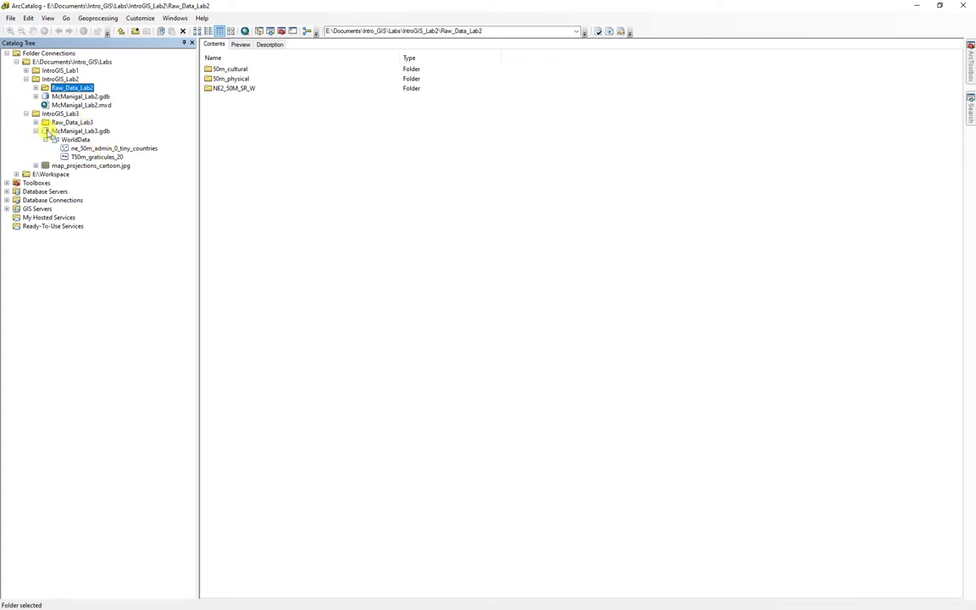
click(36, 123)
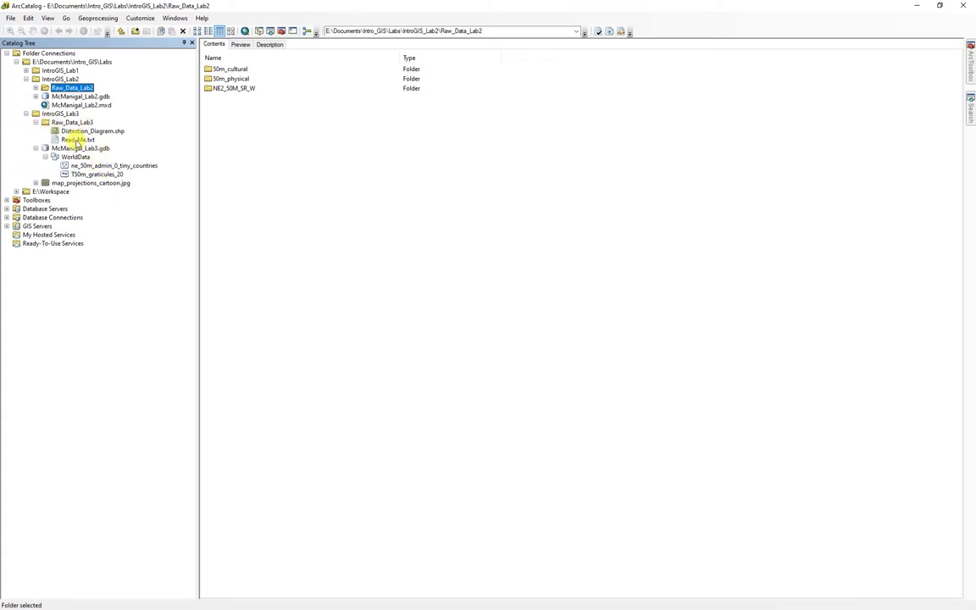
double_click(76, 140)
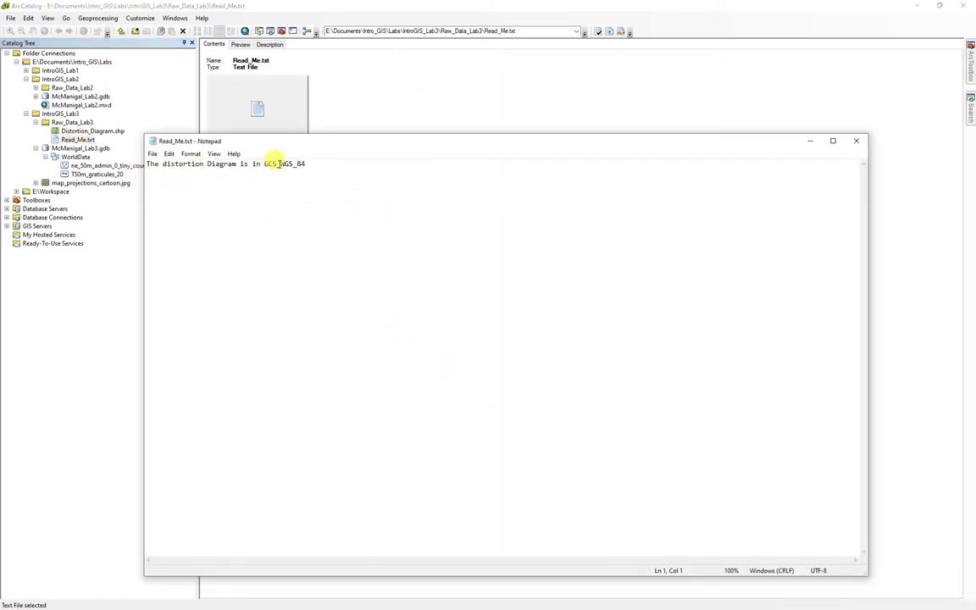
Step: Preview Distortion_Diagram.shp's ellipse grid and check its coordinate system, which reads Unknown
click(861, 142)
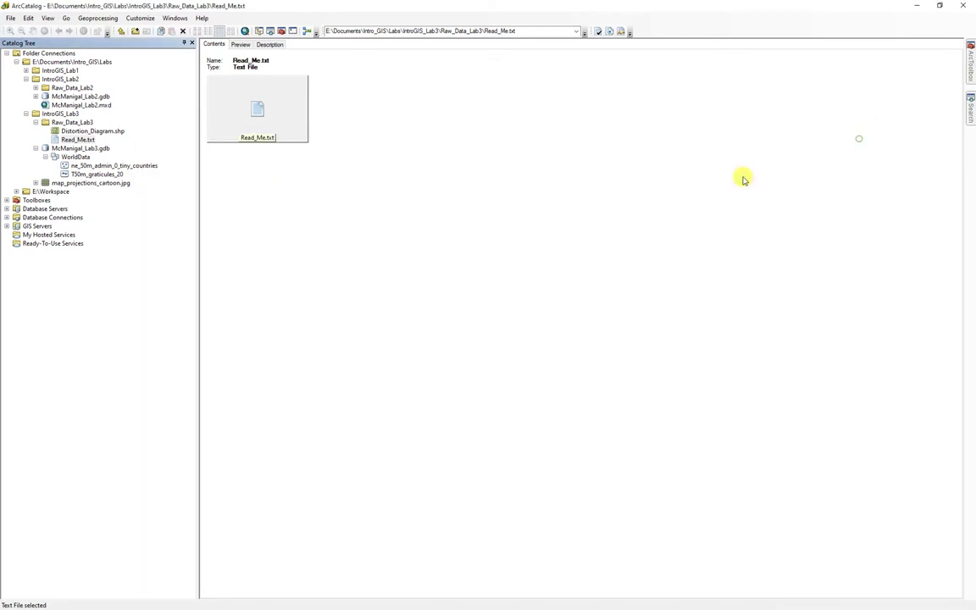
click(95, 132)
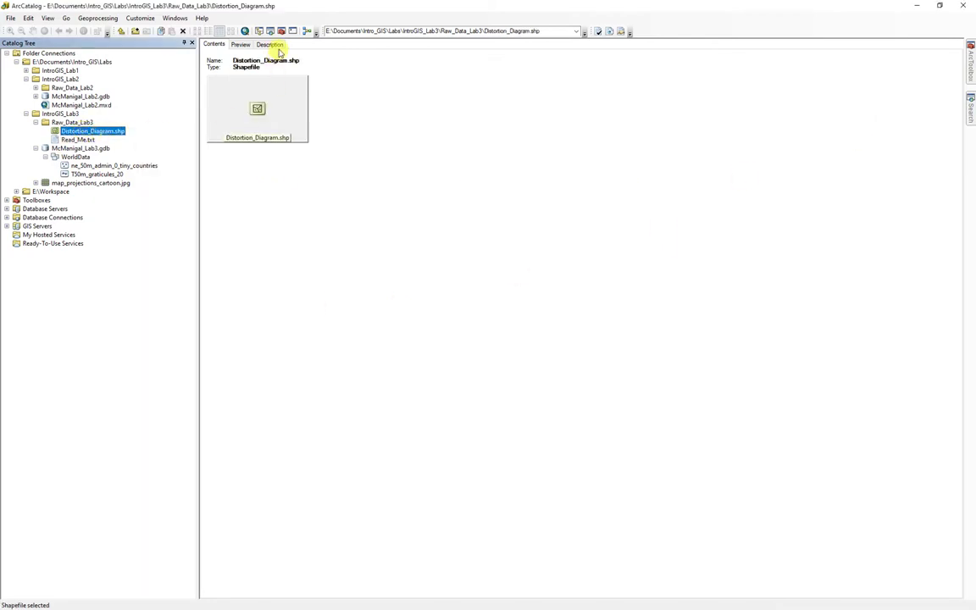
click(241, 44)
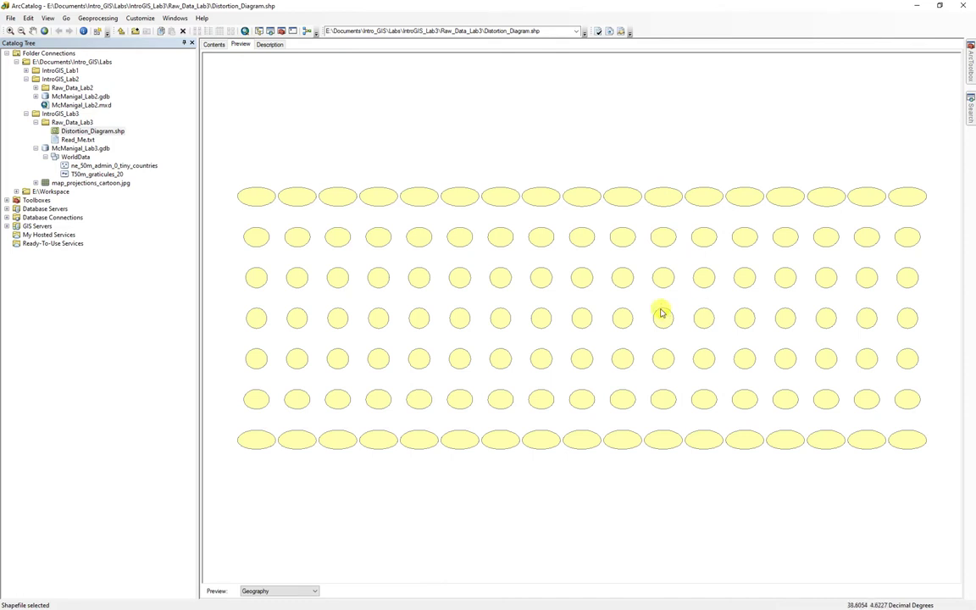
right_click(91, 132)
click(123, 219)
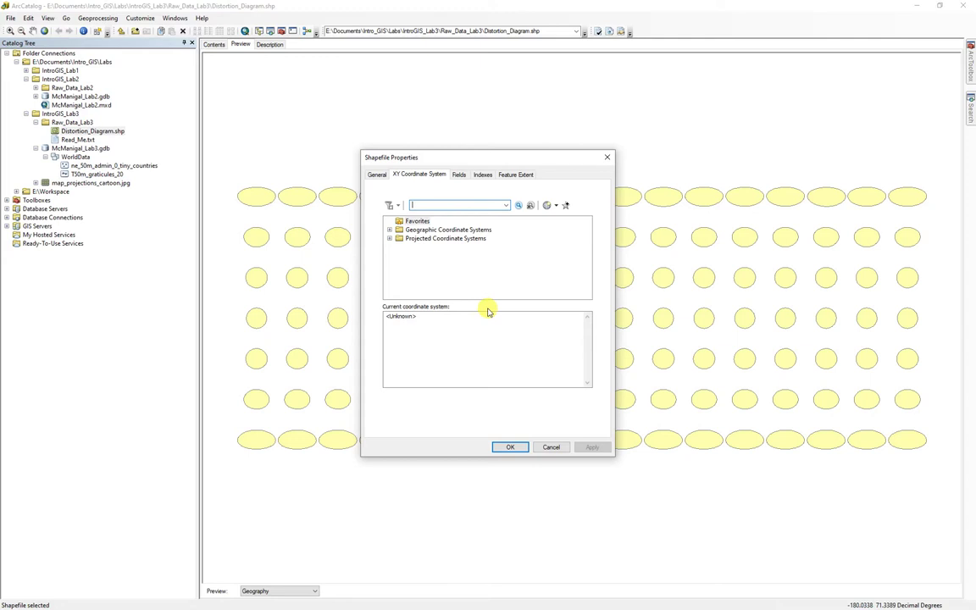
Step: Find the Define Projection tool and set Distortion_Diagram.shp as its input
click(551, 447)
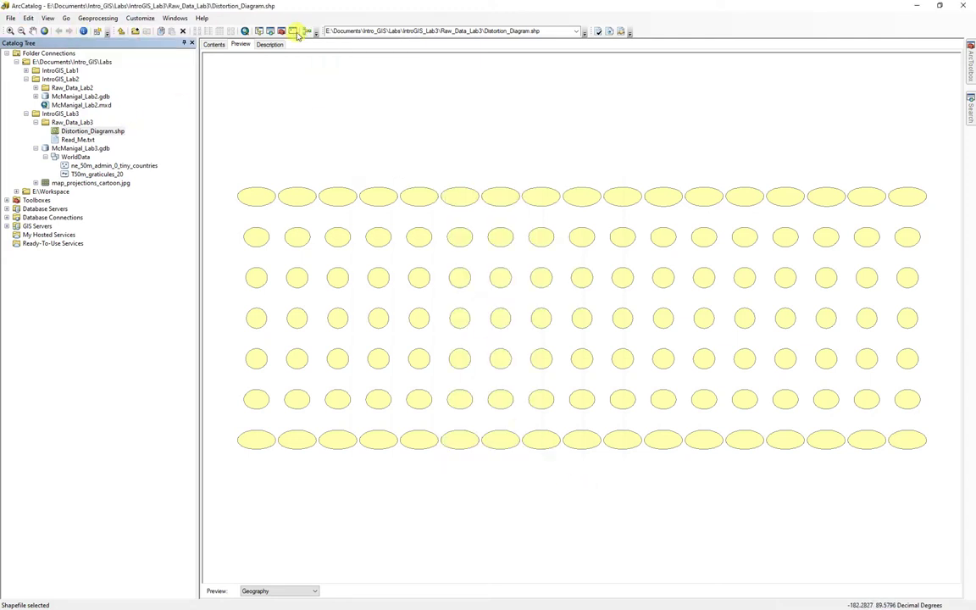
click(271, 30)
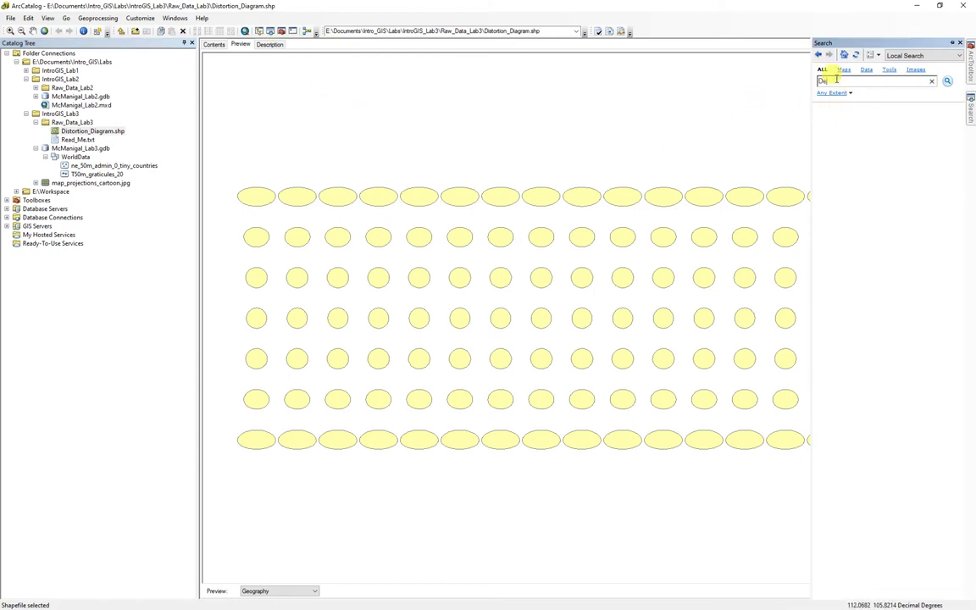
key(Return)
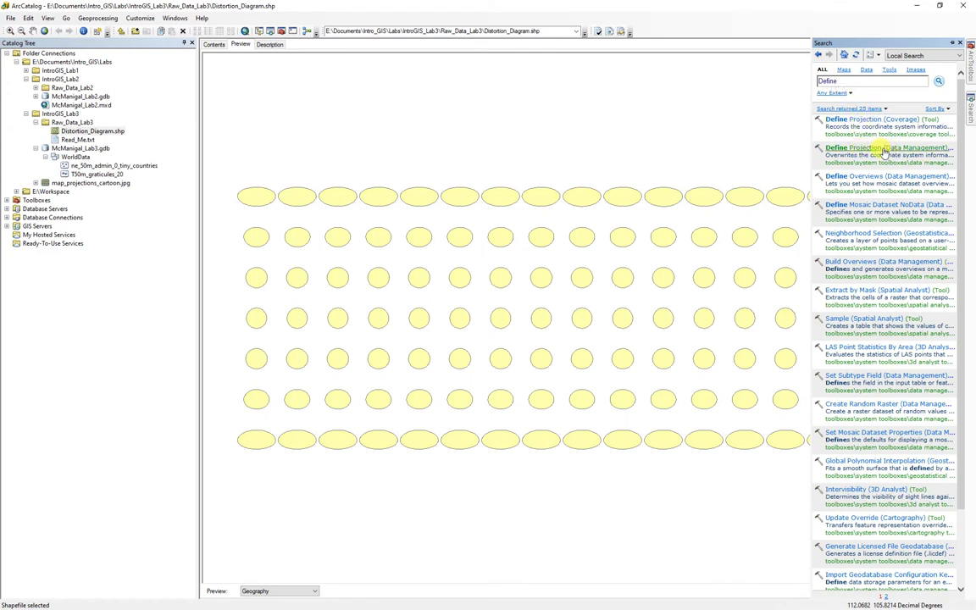
click(882, 148)
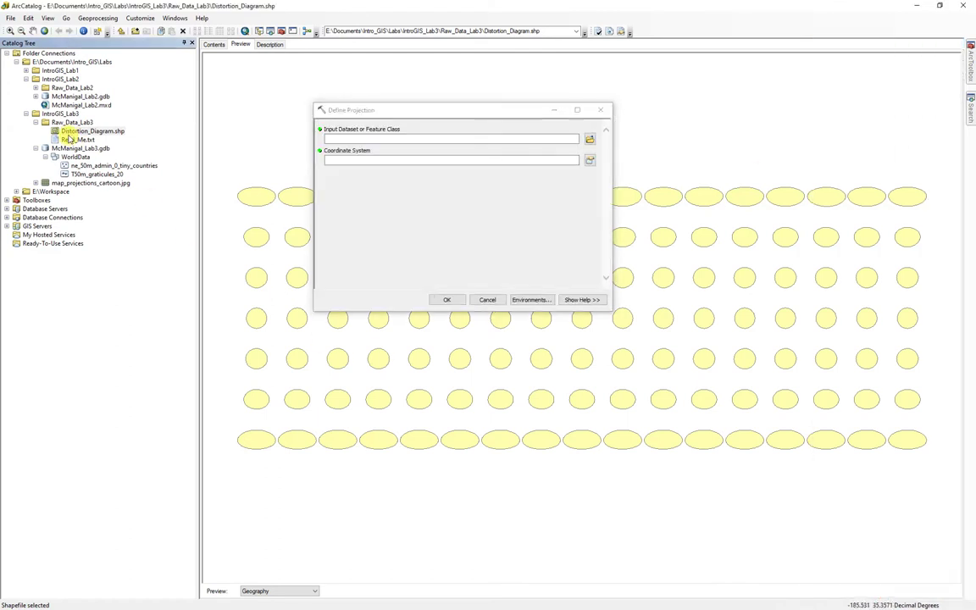
drag(67, 134, 362, 140)
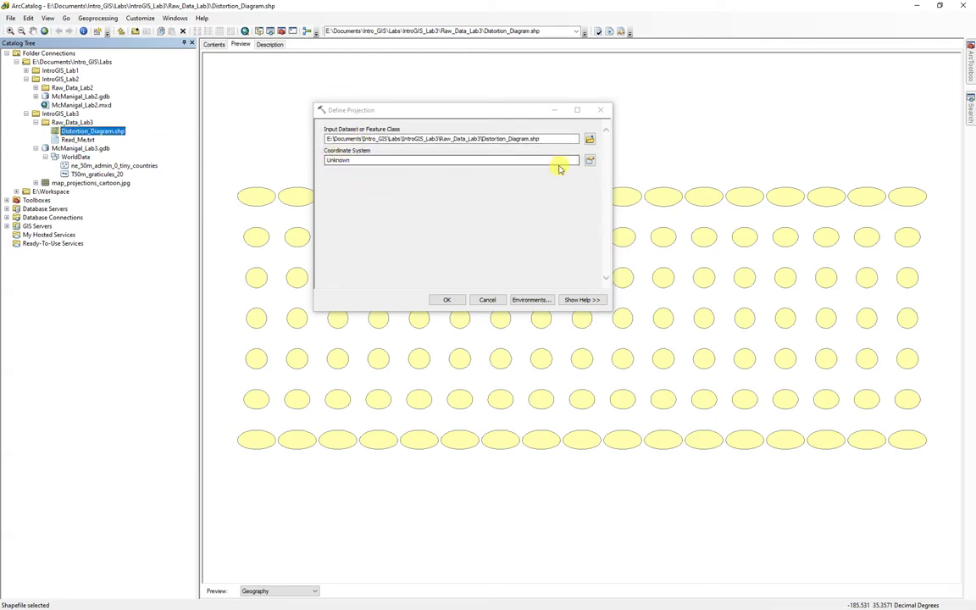
Step: Assign the WGS 1984 geographic coordinate system and run Define Projection
click(590, 162)
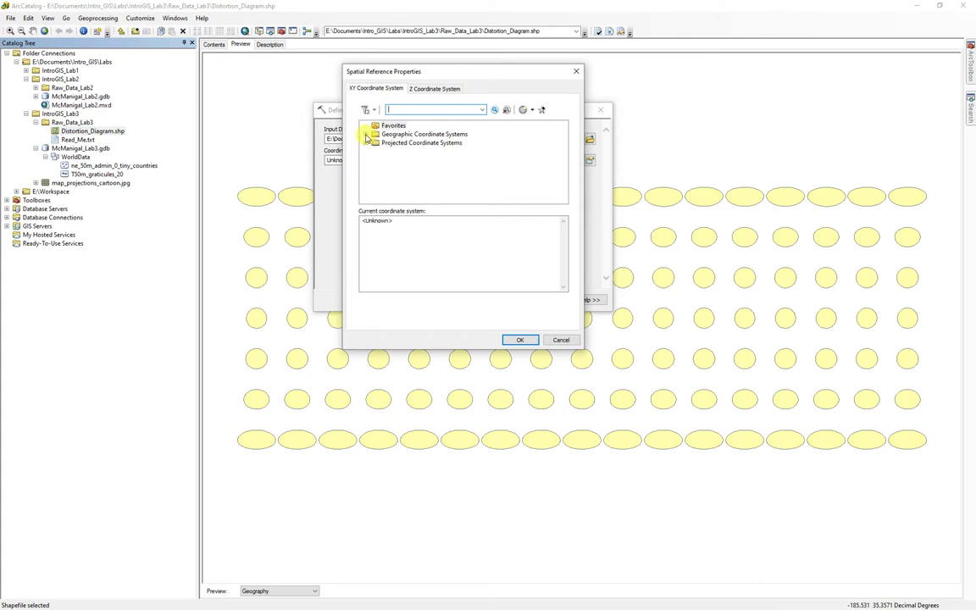
click(365, 150)
scroll(447, 192, down, 4)
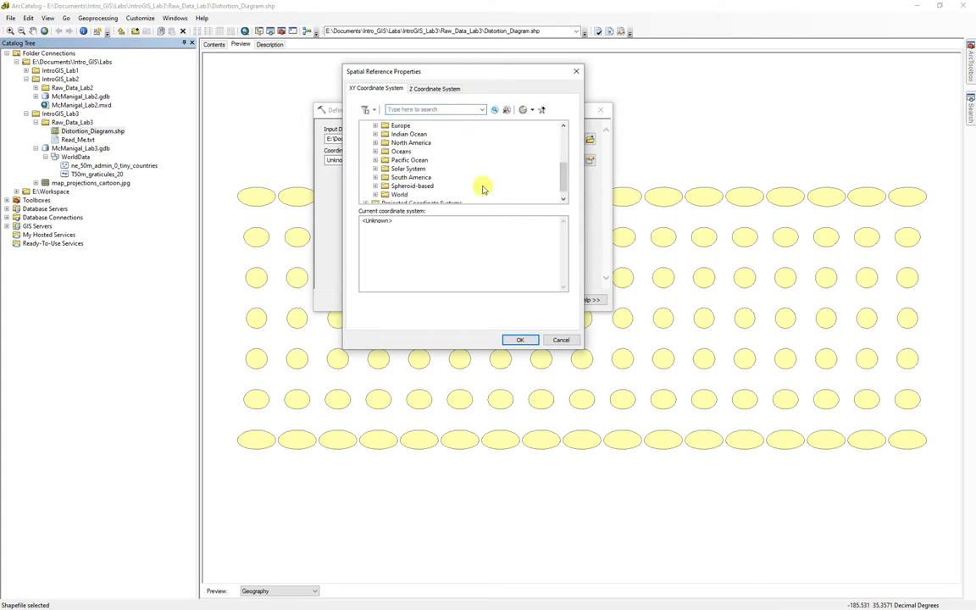
click(376, 194)
scroll(471, 186, down, 5)
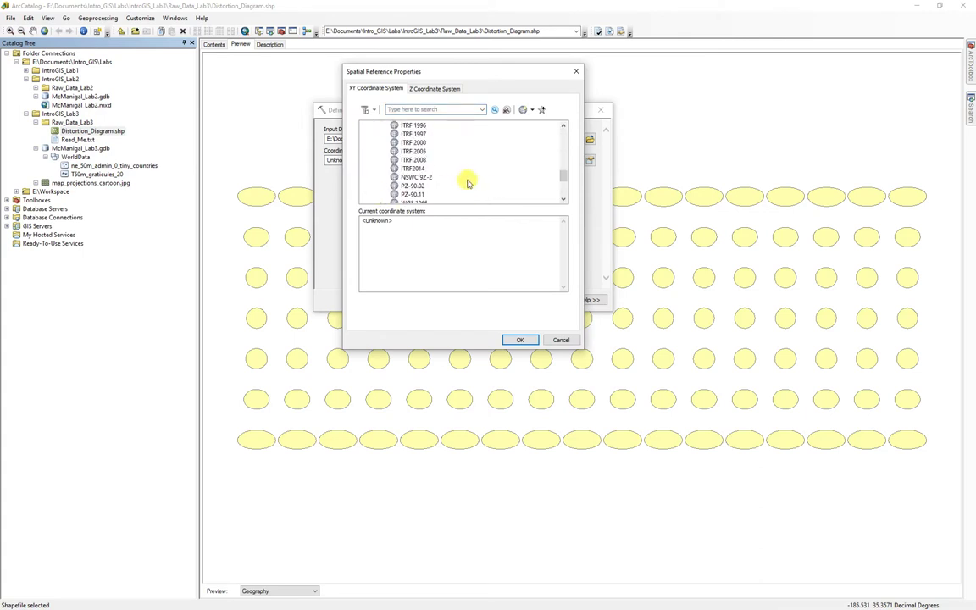
scroll(468, 181, down, 2)
click(417, 177)
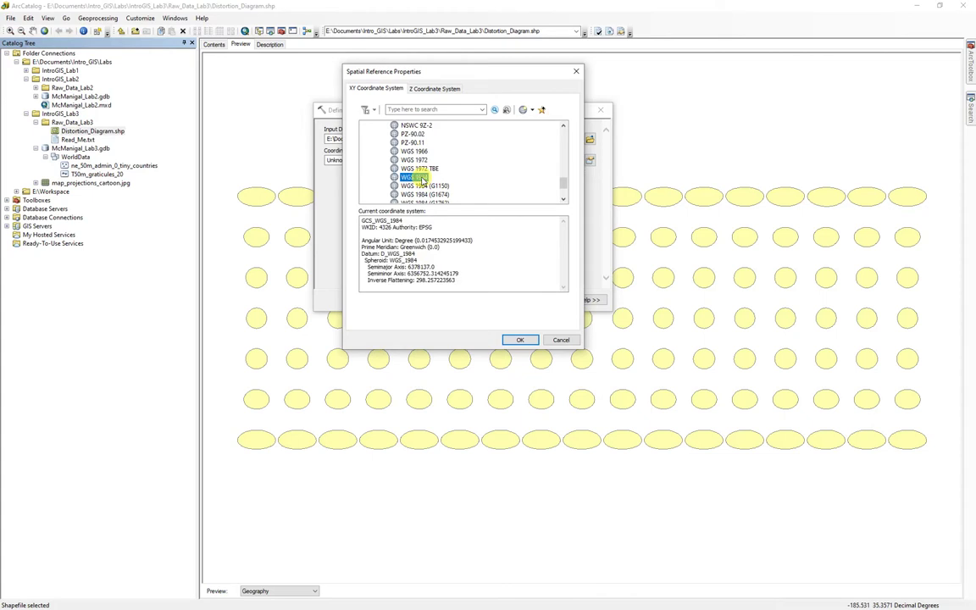
click(527, 339)
click(455, 300)
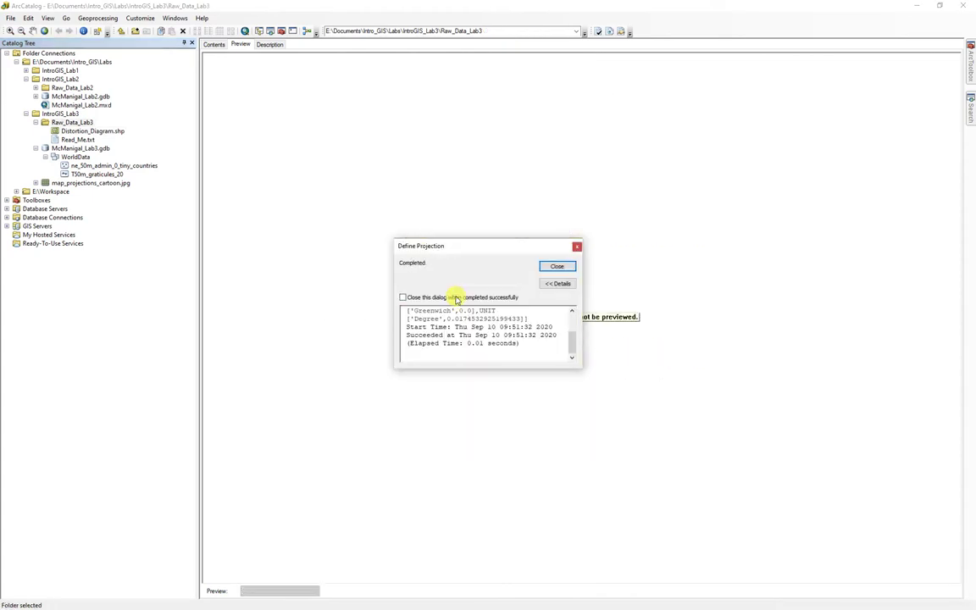
click(557, 267)
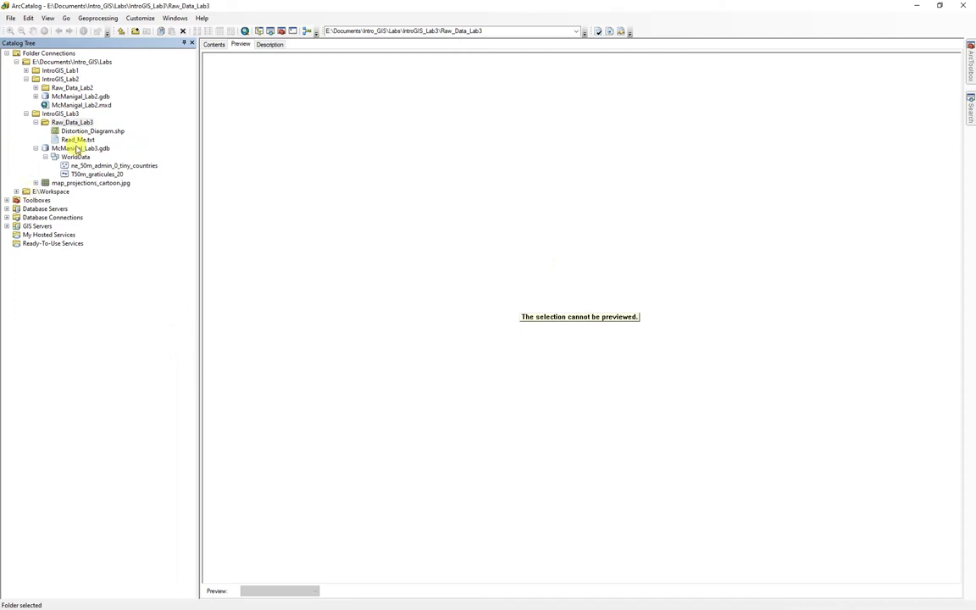
Step: Import Distortion_Diagram.shp into the WorldData feature dataset, then return to the lab geodatabase
click(71, 156)
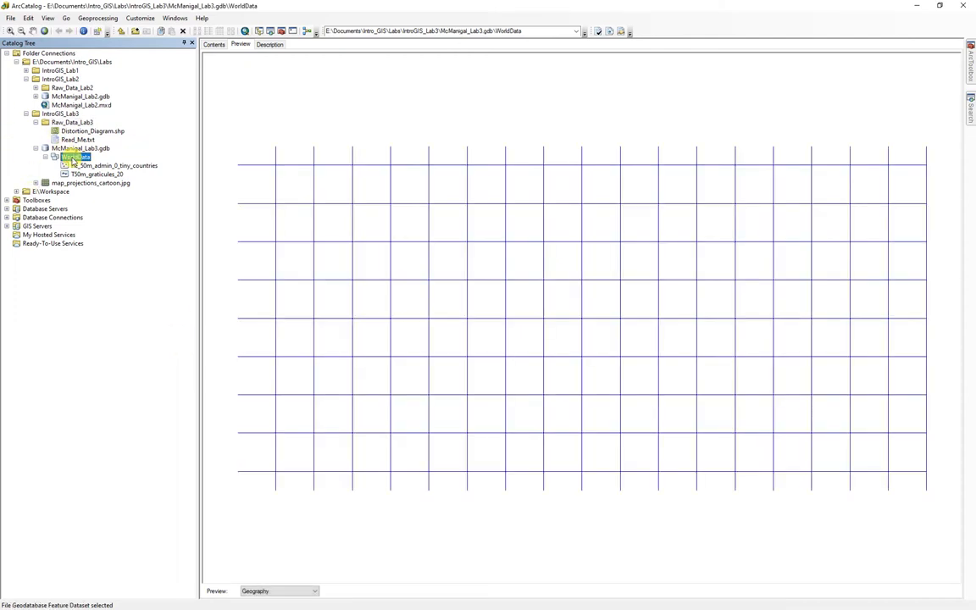
click(214, 44)
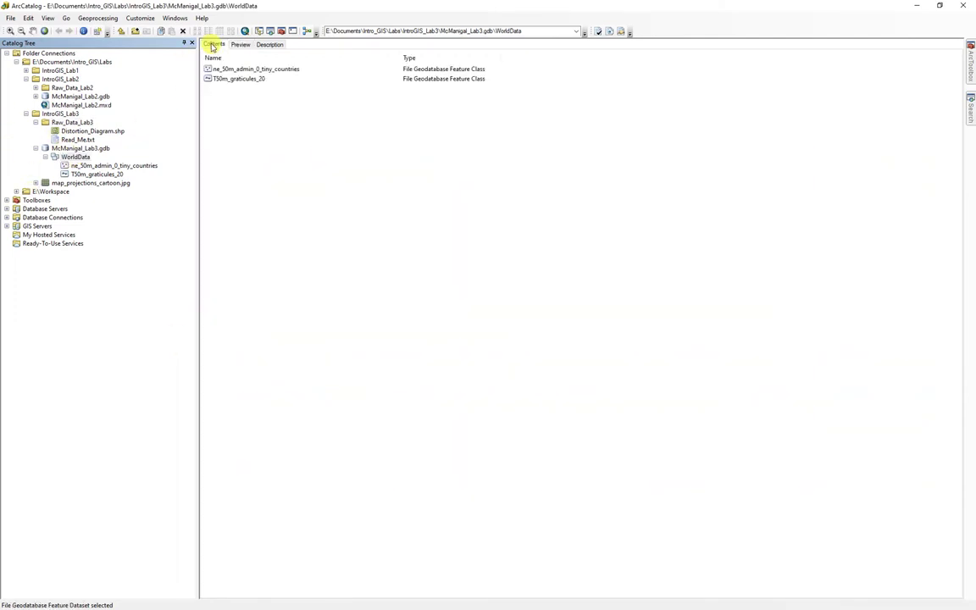
right_click(76, 158)
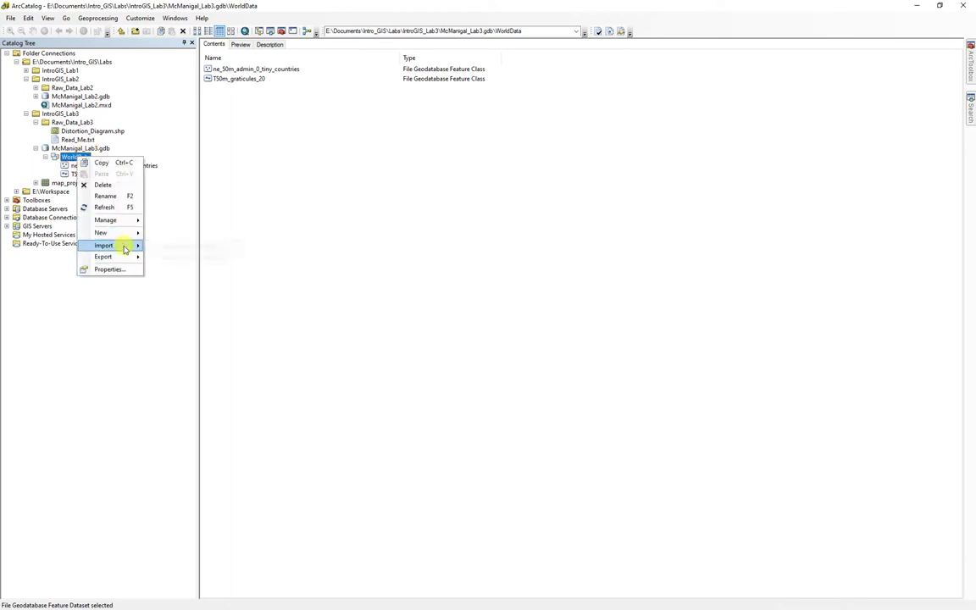
mouse_move(127, 246)
click(211, 256)
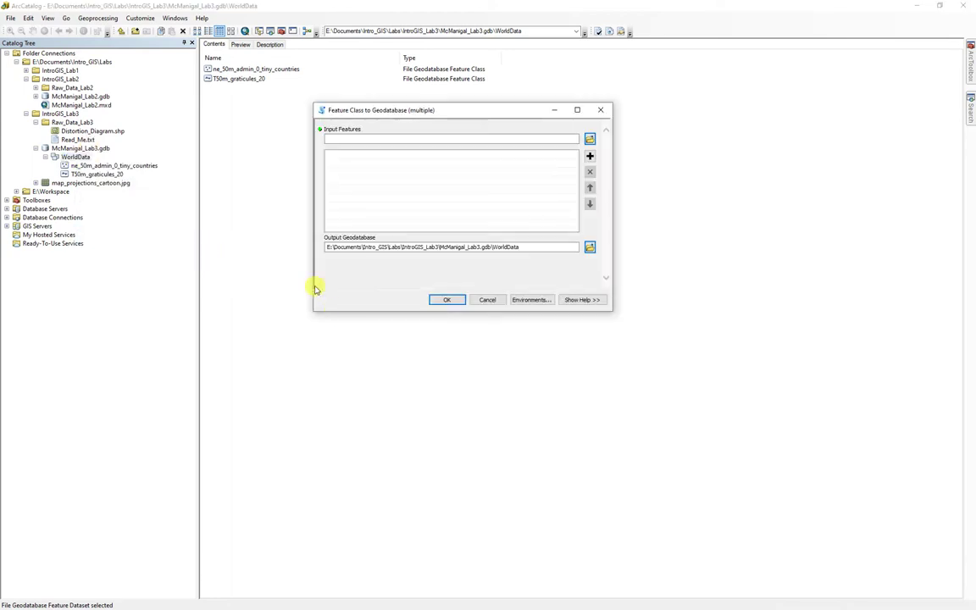
drag(91, 133, 406, 138)
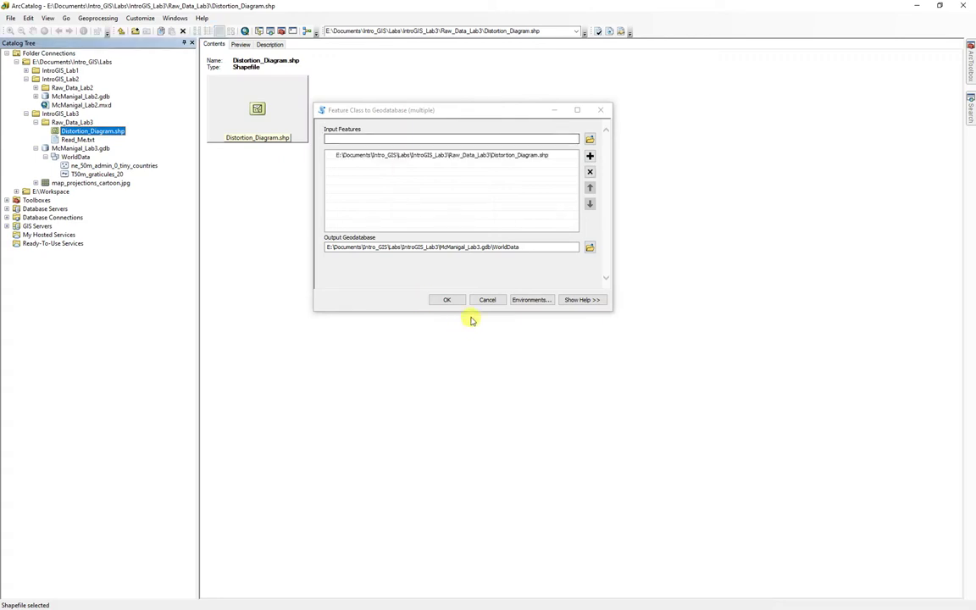
click(449, 300)
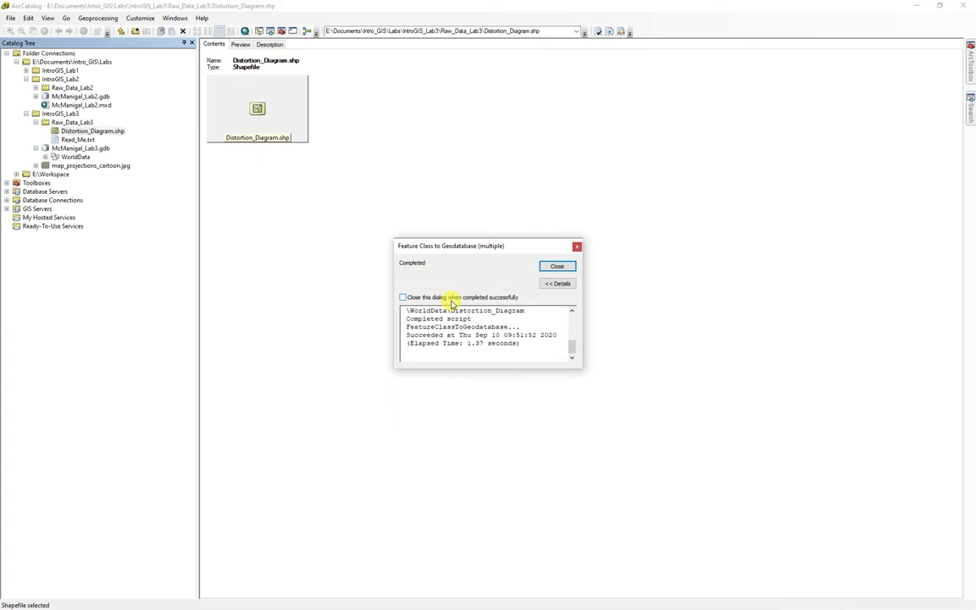
click(557, 266)
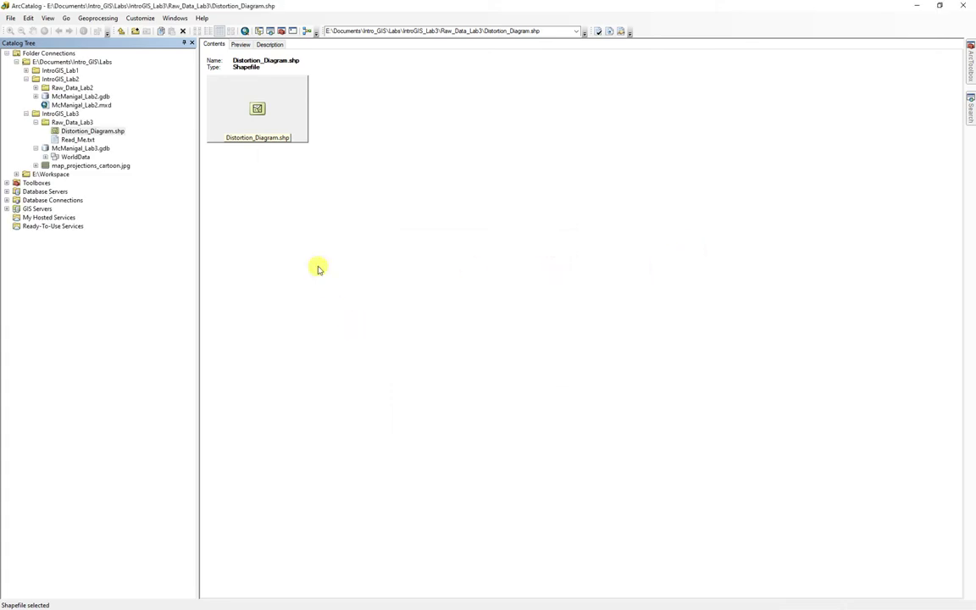
click(35, 122)
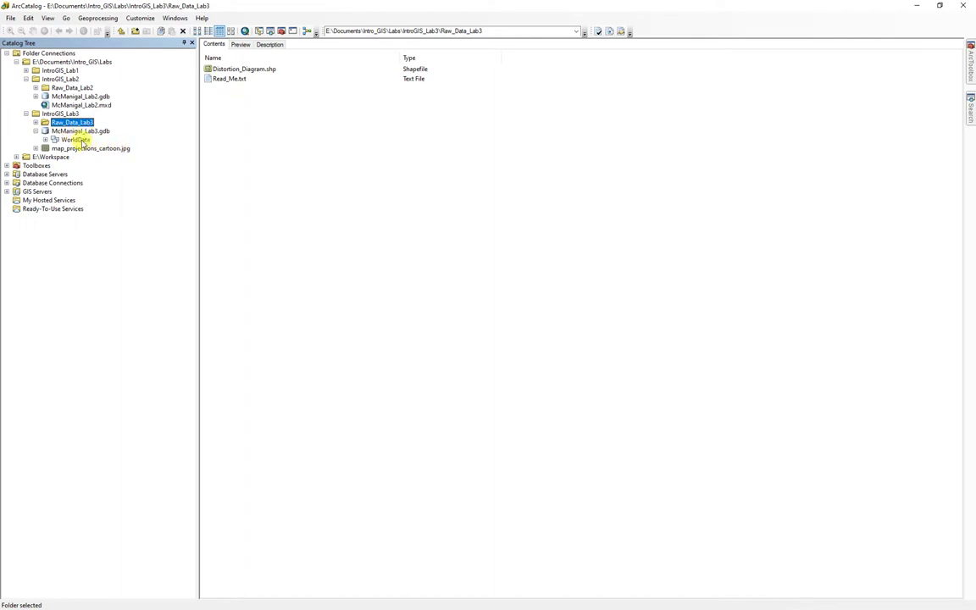
right_click(67, 131)
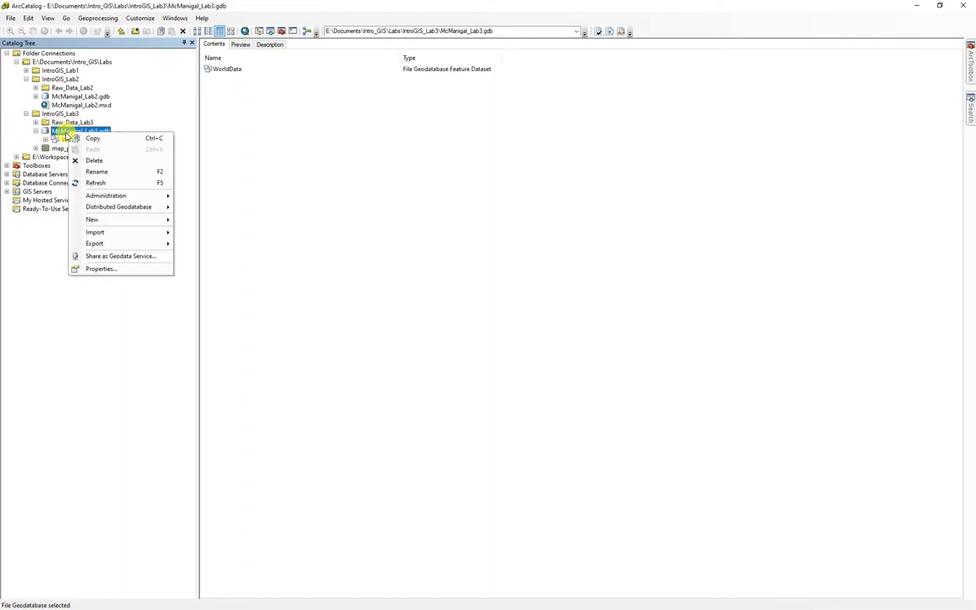
Step: Review WorldData's feature classes, then start a Raster Datasets import into the lab geodatabase
click(73, 140)
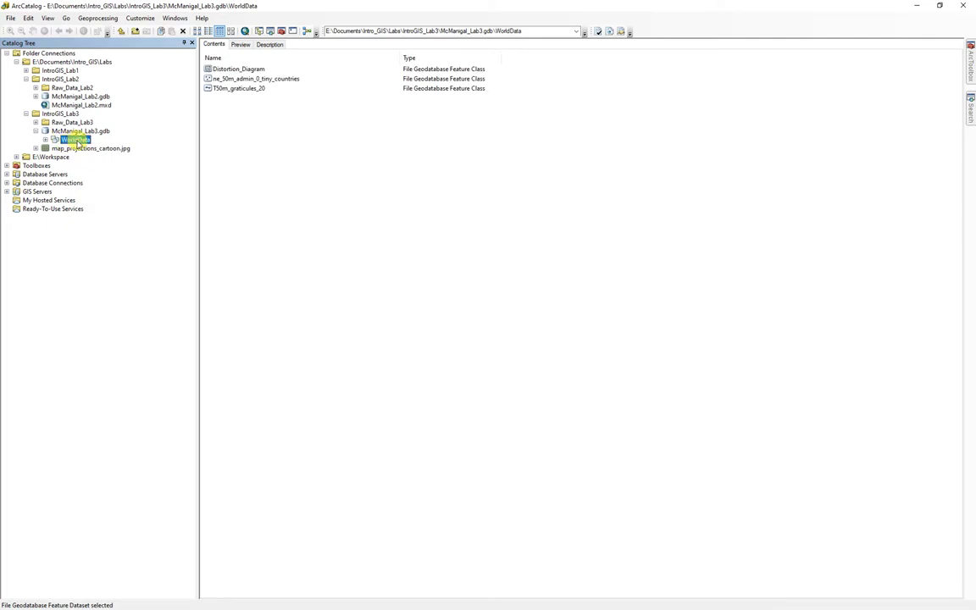
click(68, 132)
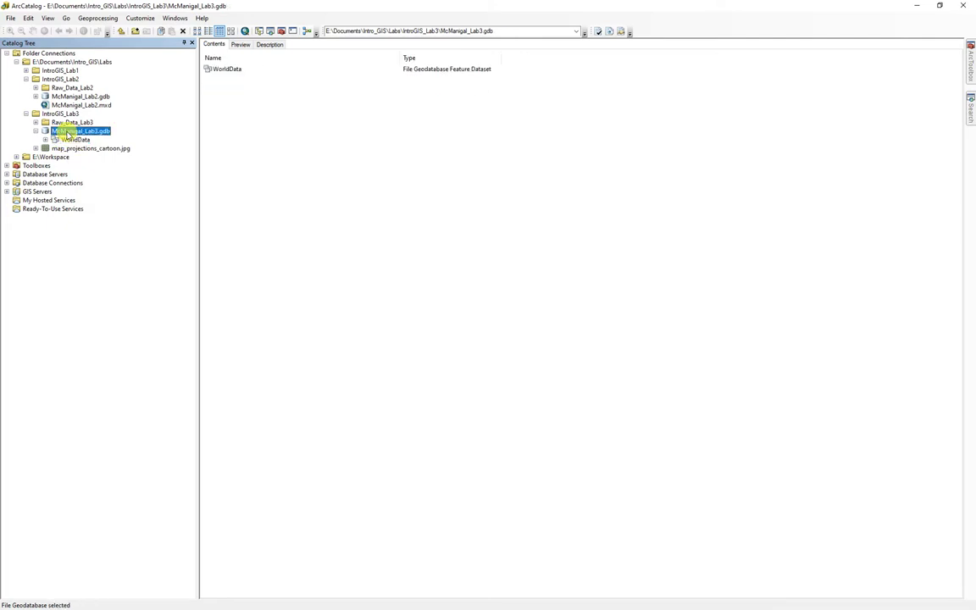
right_click(67, 133)
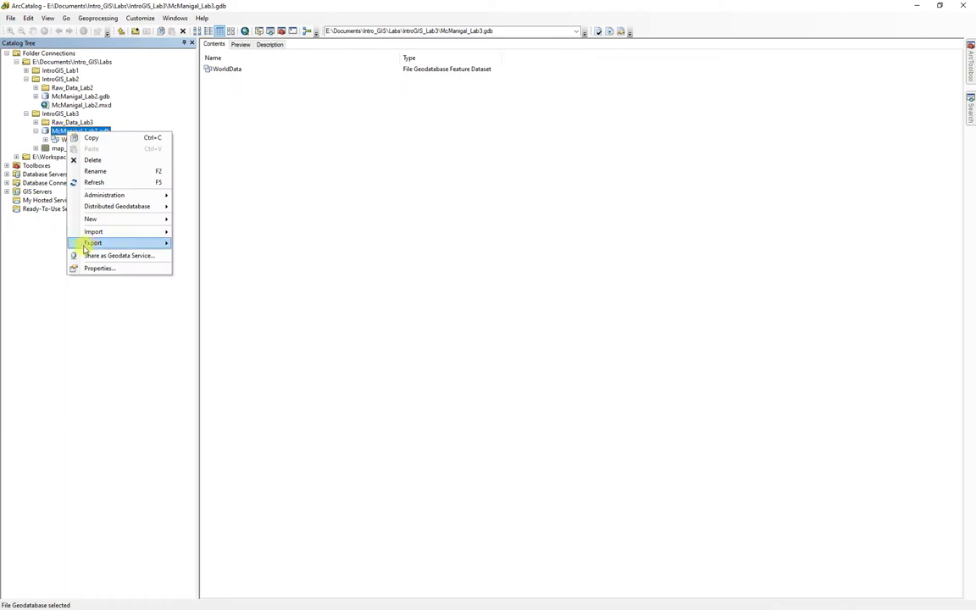
mouse_move(98, 231)
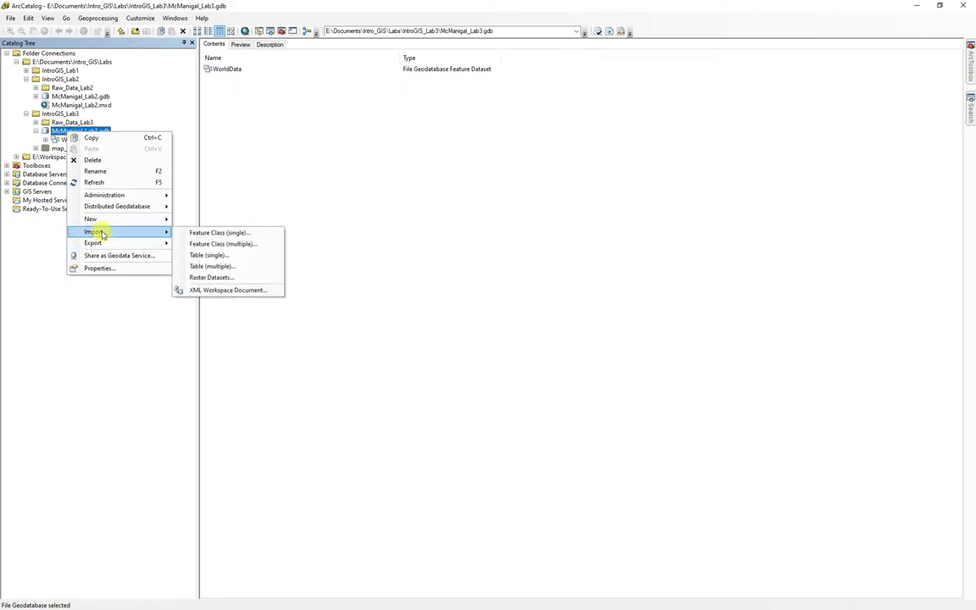
click(211, 277)
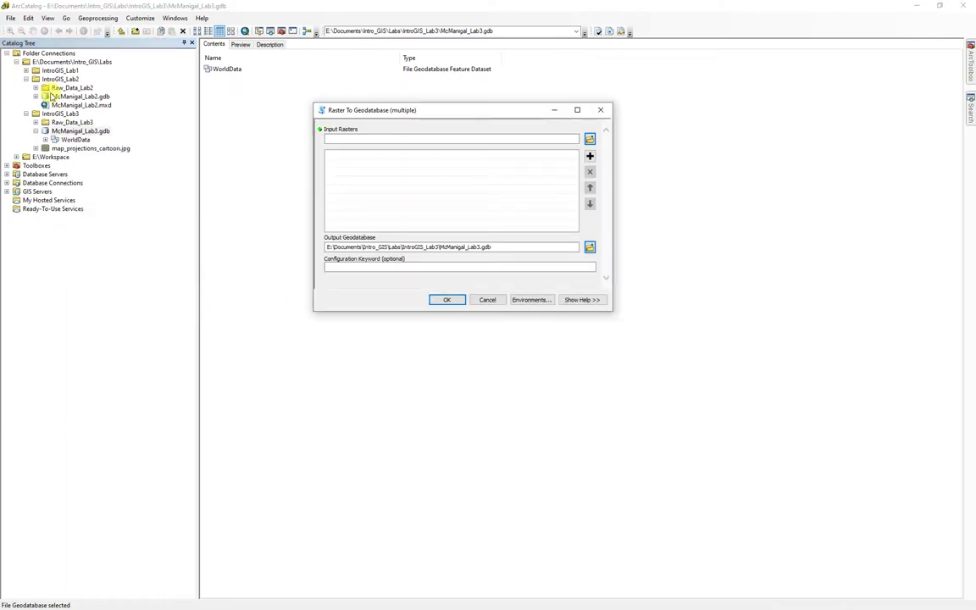
Step: Import NE2_50M_SR_W.tif into the lab geodatabase and expand it to confirm the raster
click(36, 87)
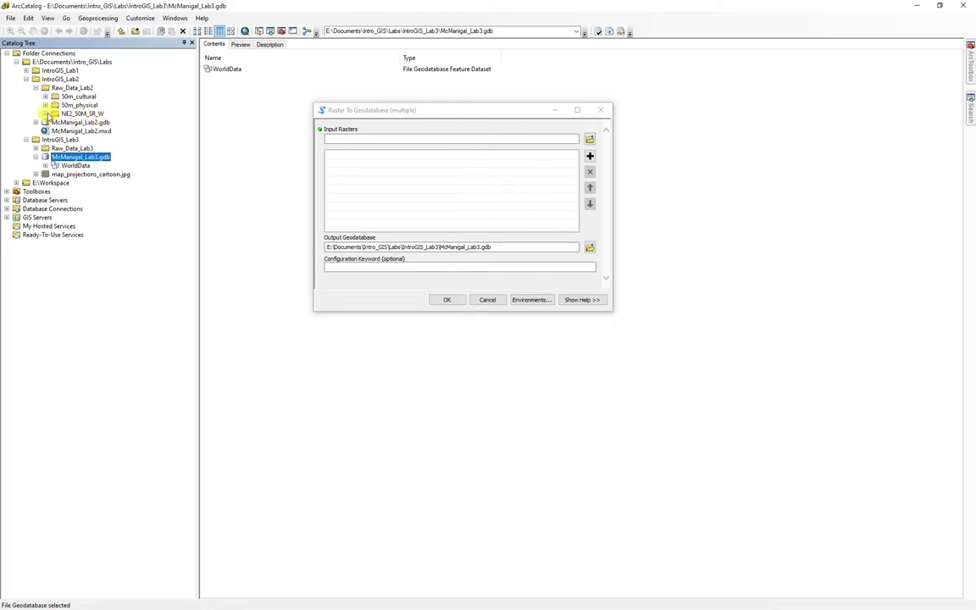
click(46, 115)
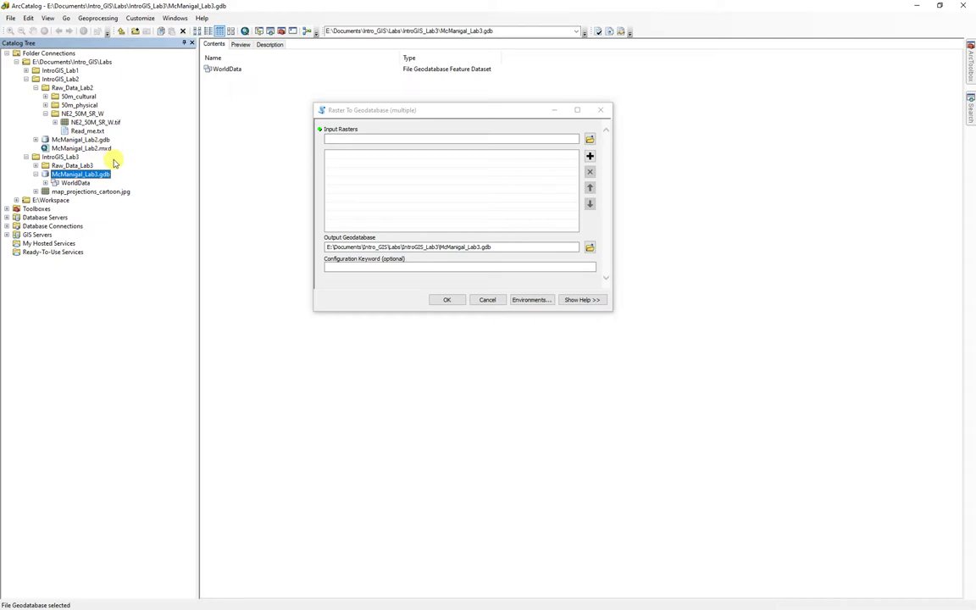
drag(76, 123, 406, 141)
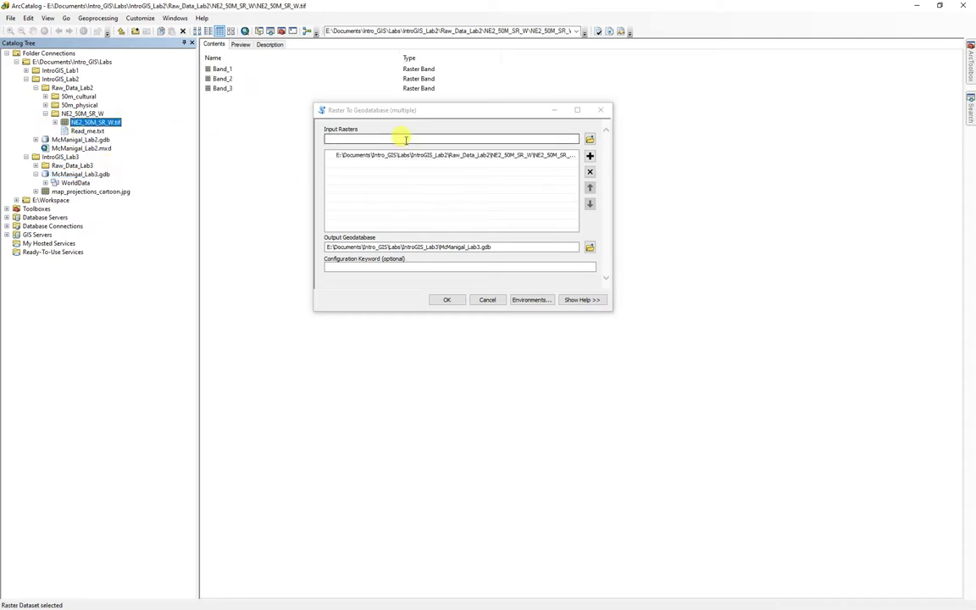
click(447, 300)
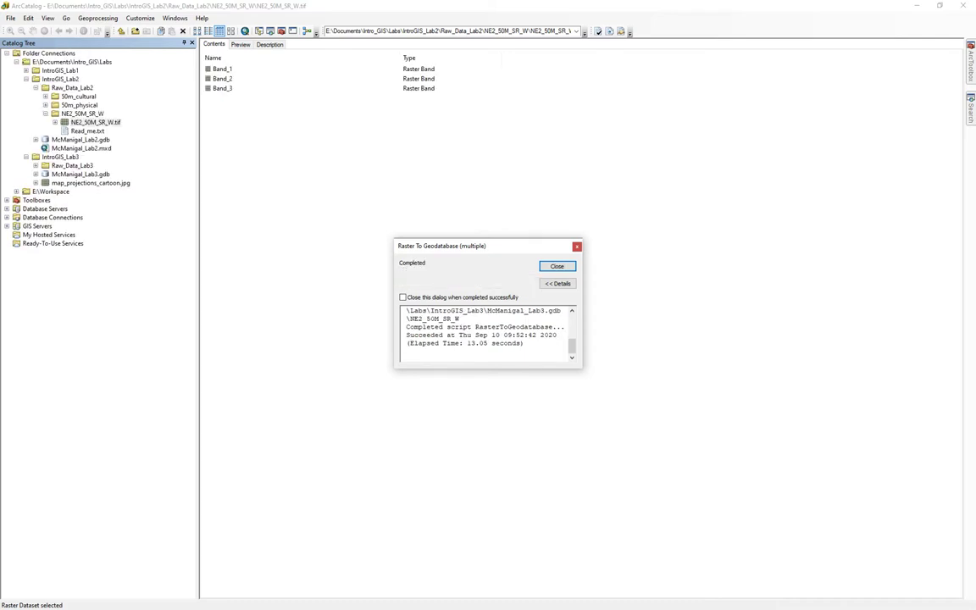
click(556, 266)
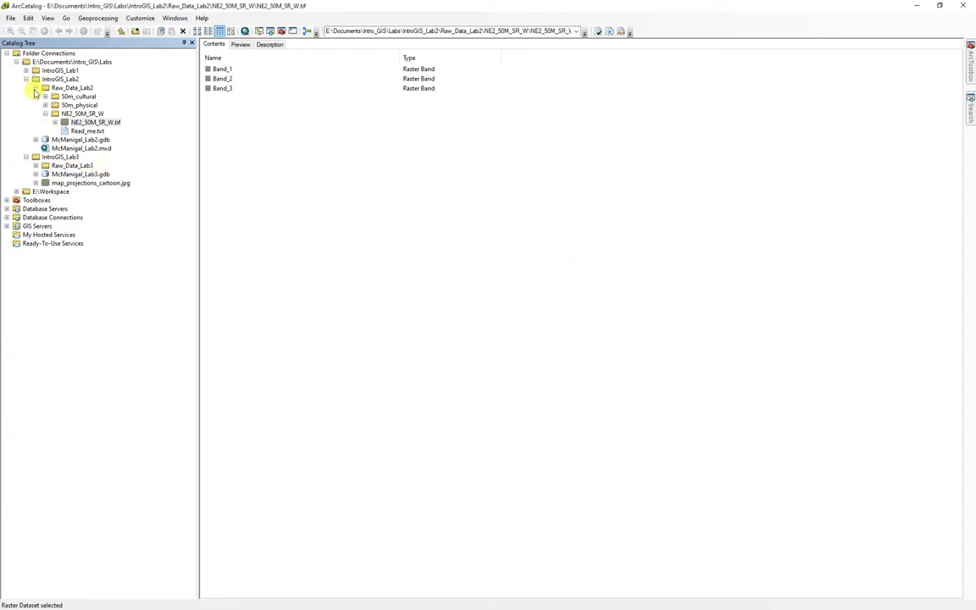
click(26, 78)
click(35, 105)
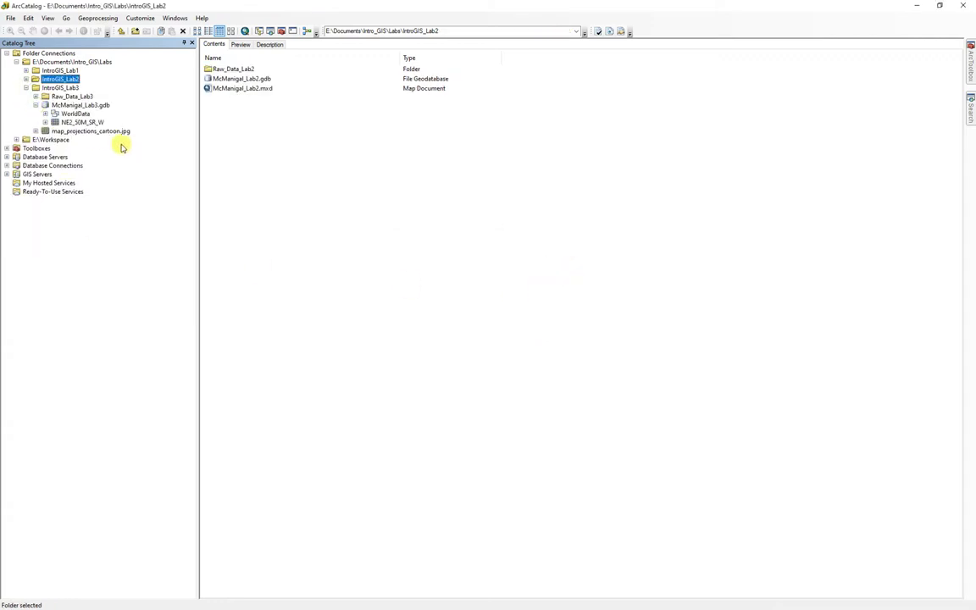
click(45, 113)
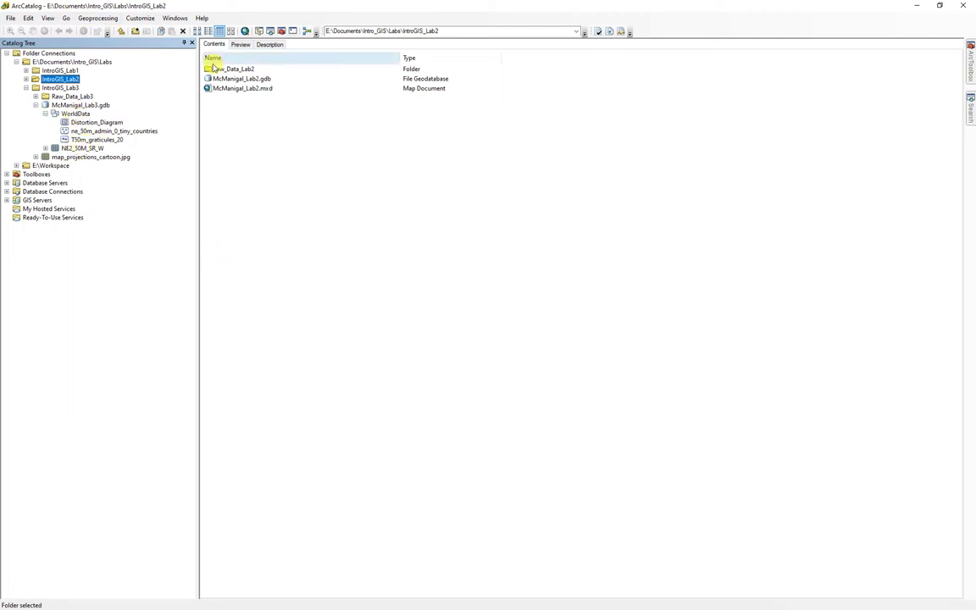
Step: Launch ArcMap with the Blank Map template and browse for a different default geodatabase
click(244, 32)
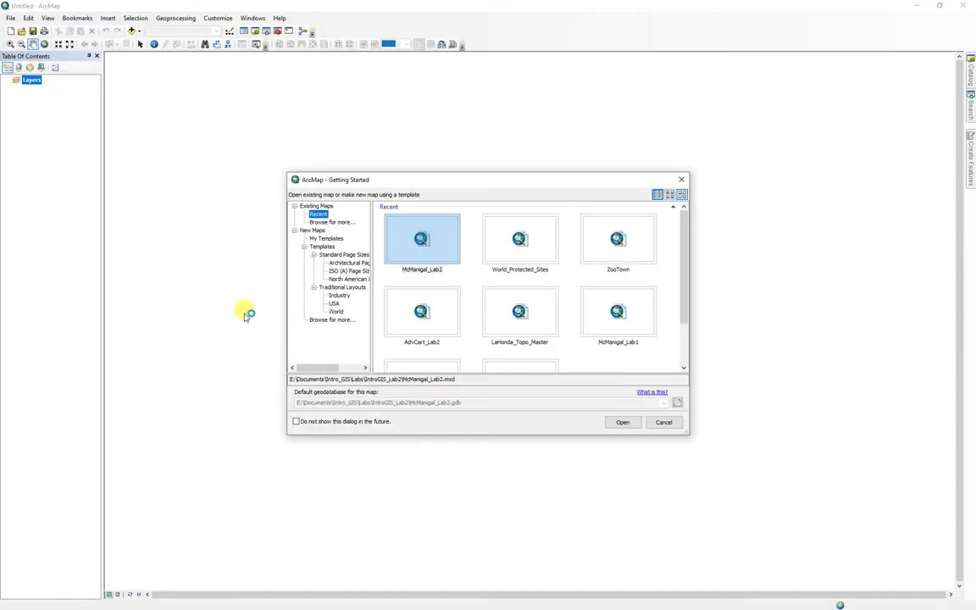
click(326, 238)
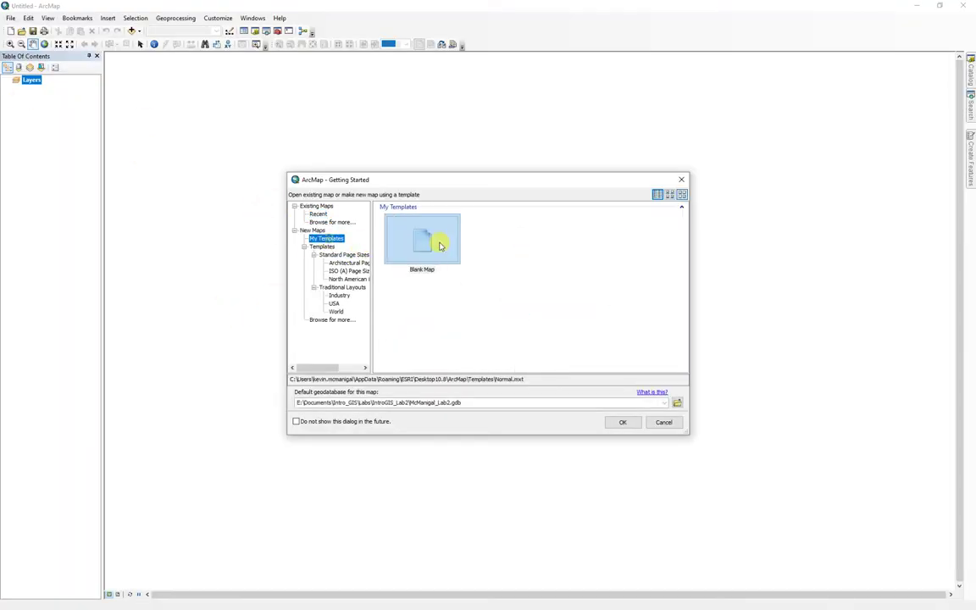
click(677, 404)
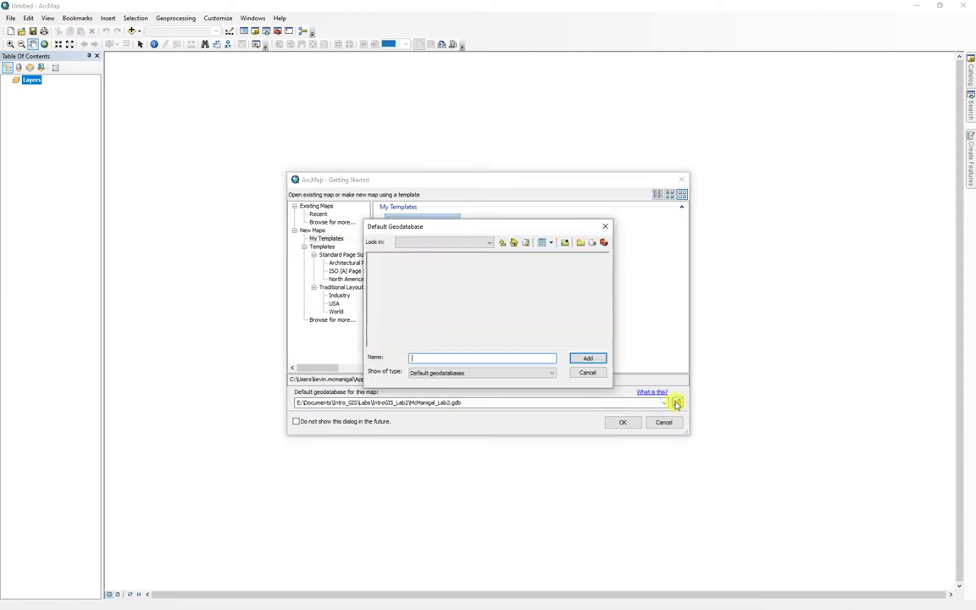
click(503, 244)
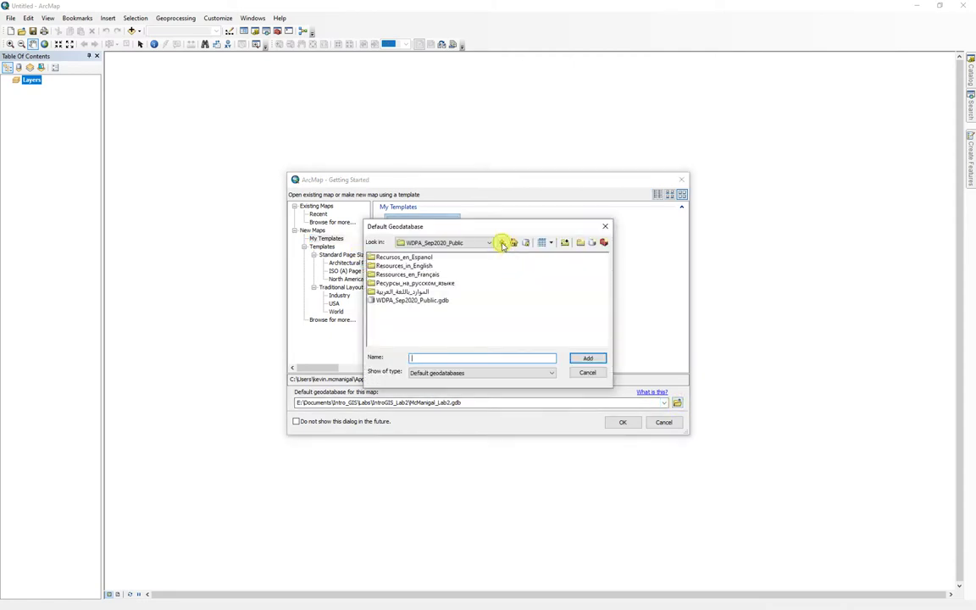
click(504, 244)
click(504, 244)
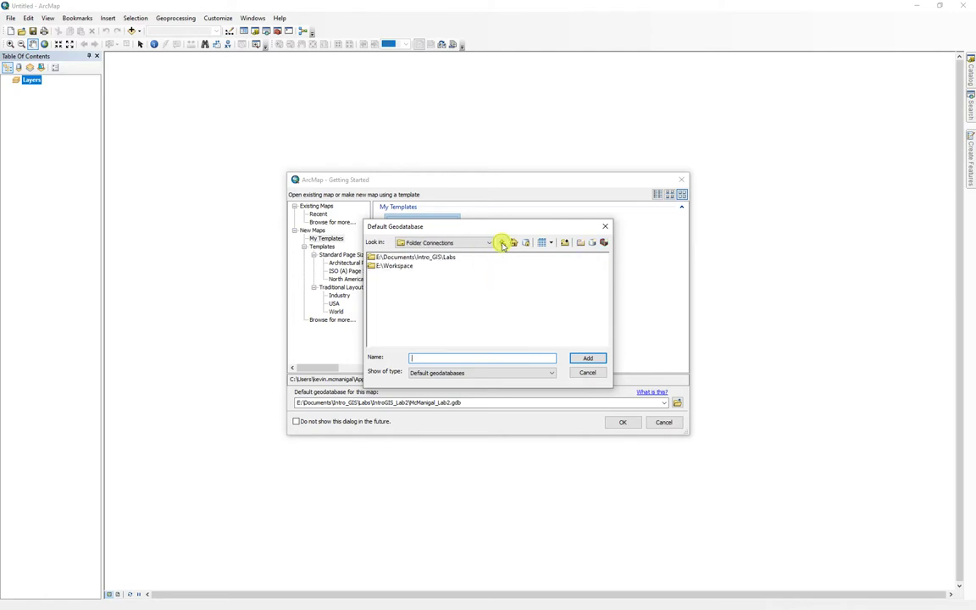
Step: Set the IntroGIS_Lab3 lab geodatabase as default and create the blank map
double_click(413, 257)
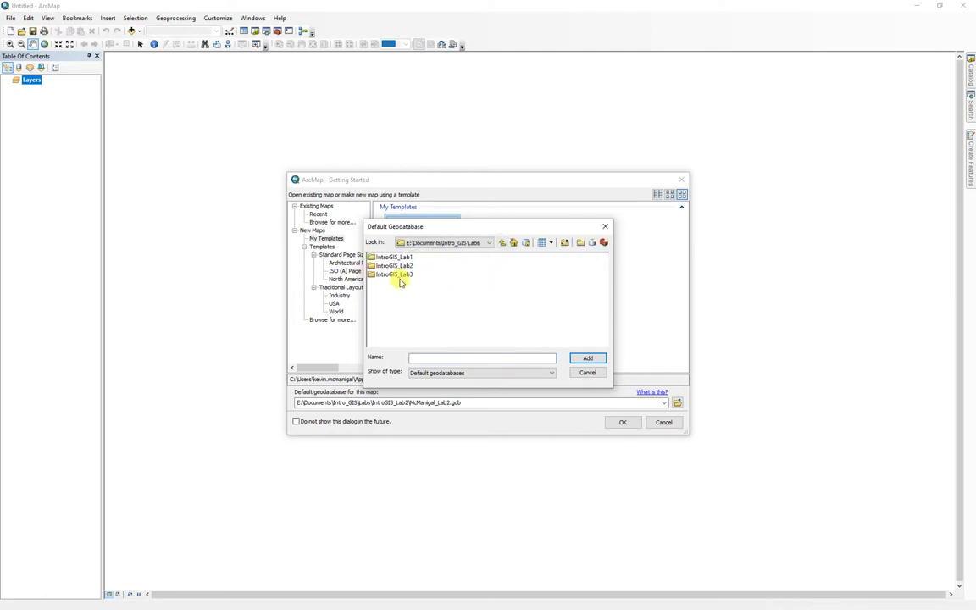
double_click(397, 273)
click(428, 267)
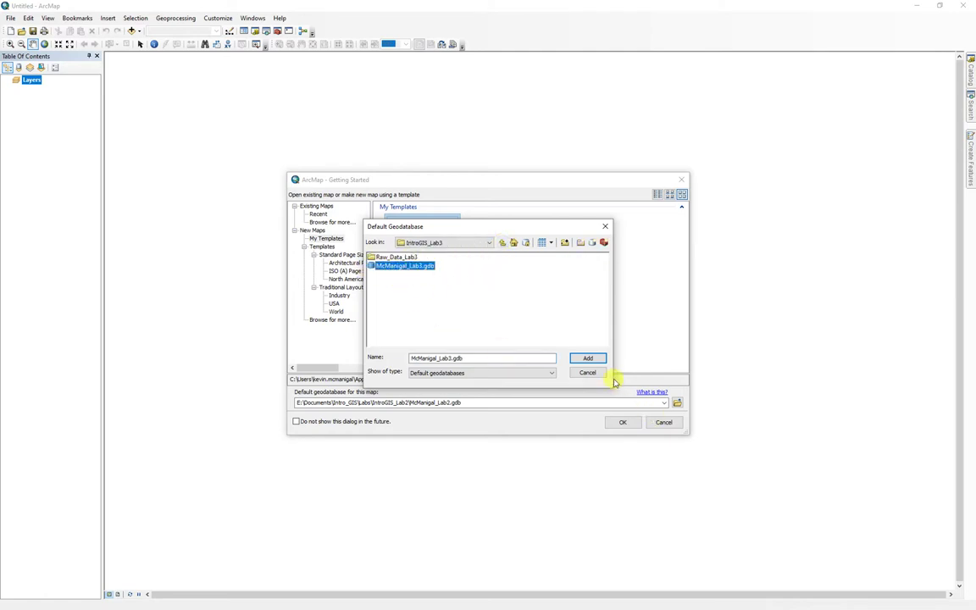
click(588, 359)
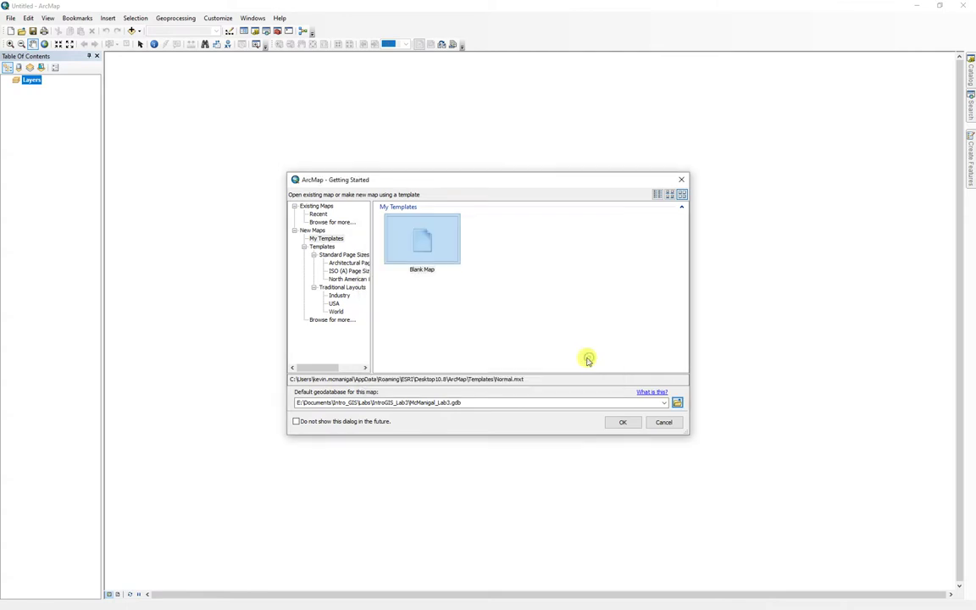
click(623, 424)
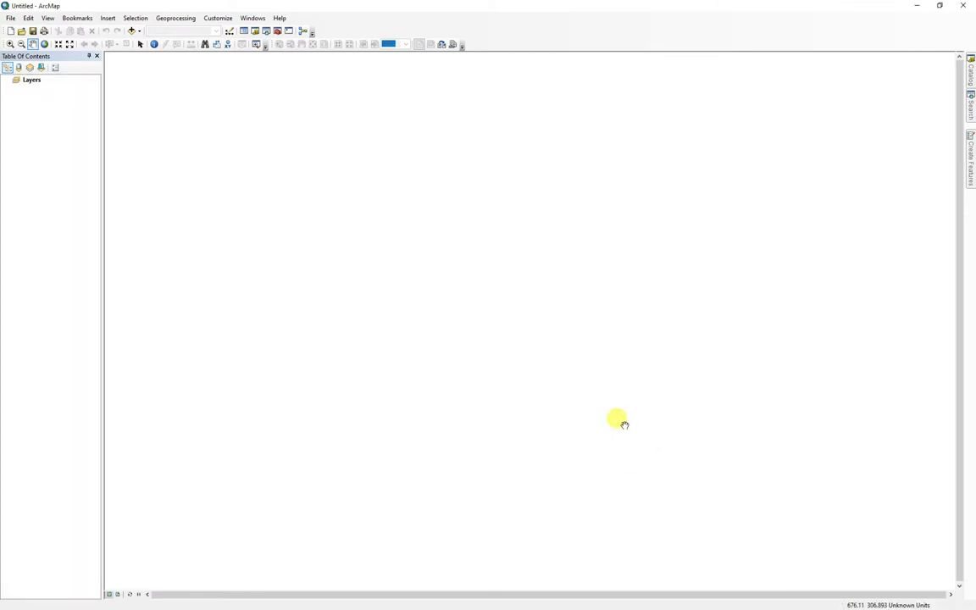
click(8, 18)
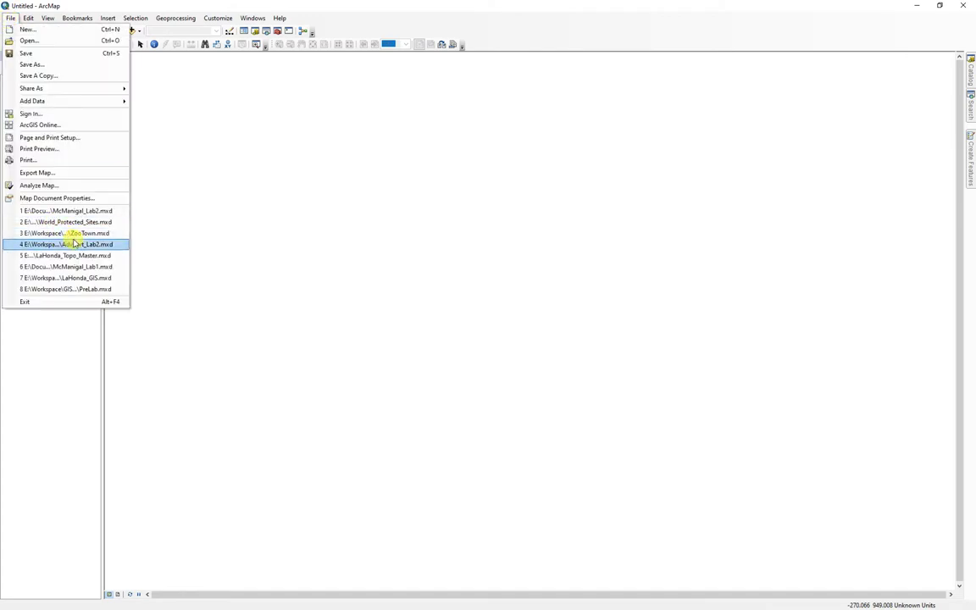
Step: Turn on 'Store relative pathnames to data sources' in Map Document Properties, then open Add Data
click(50, 198)
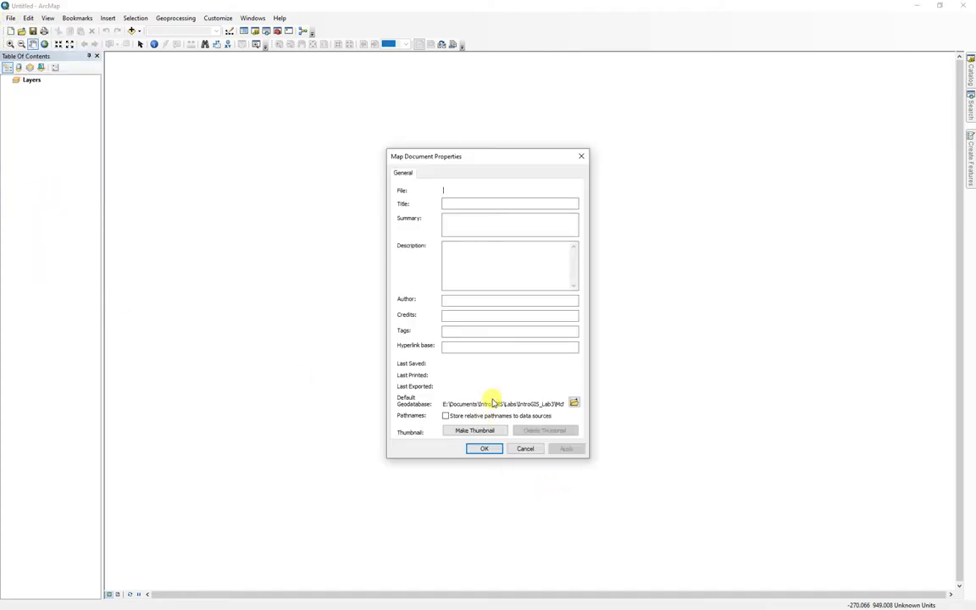
click(445, 417)
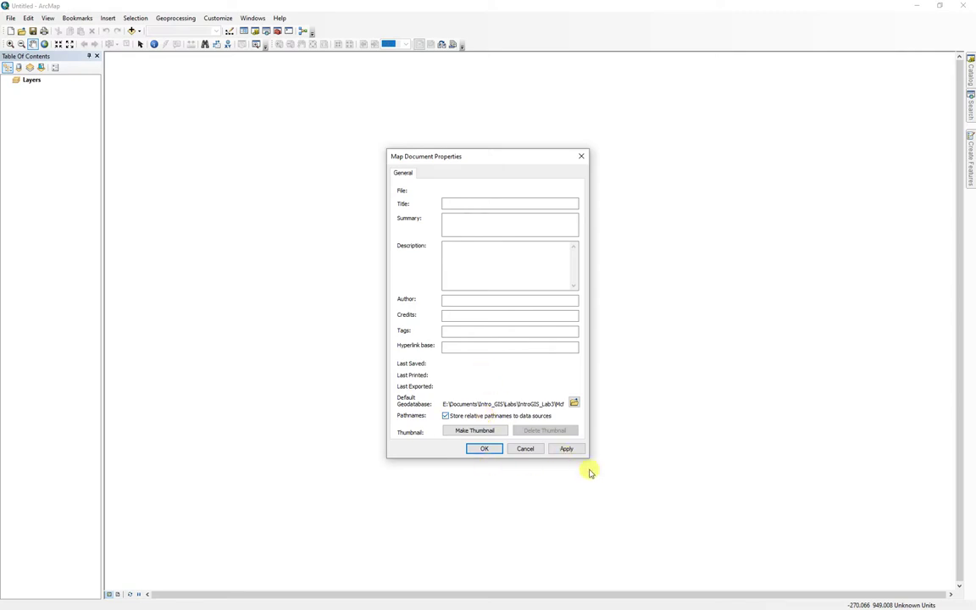
click(482, 450)
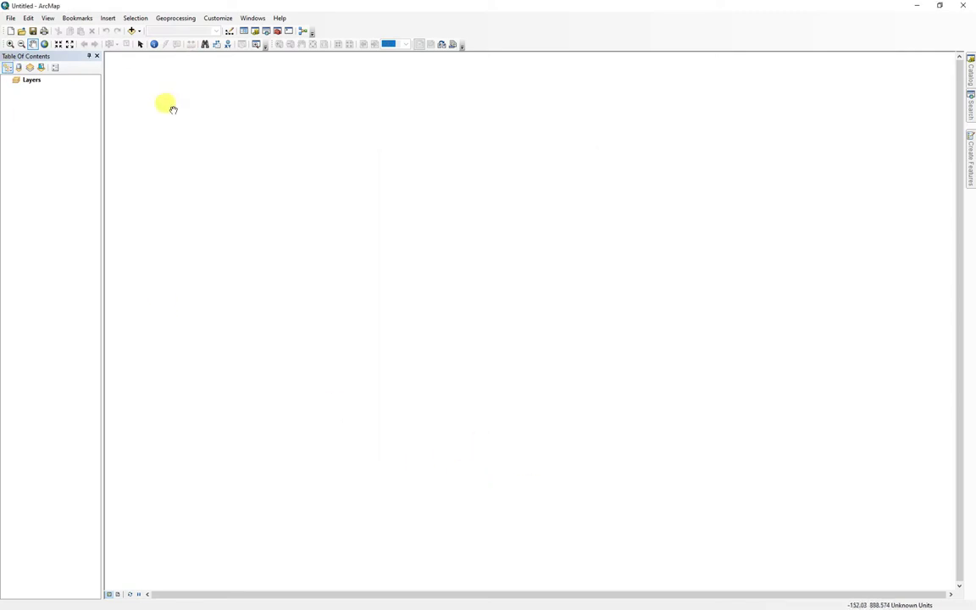
click(135, 32)
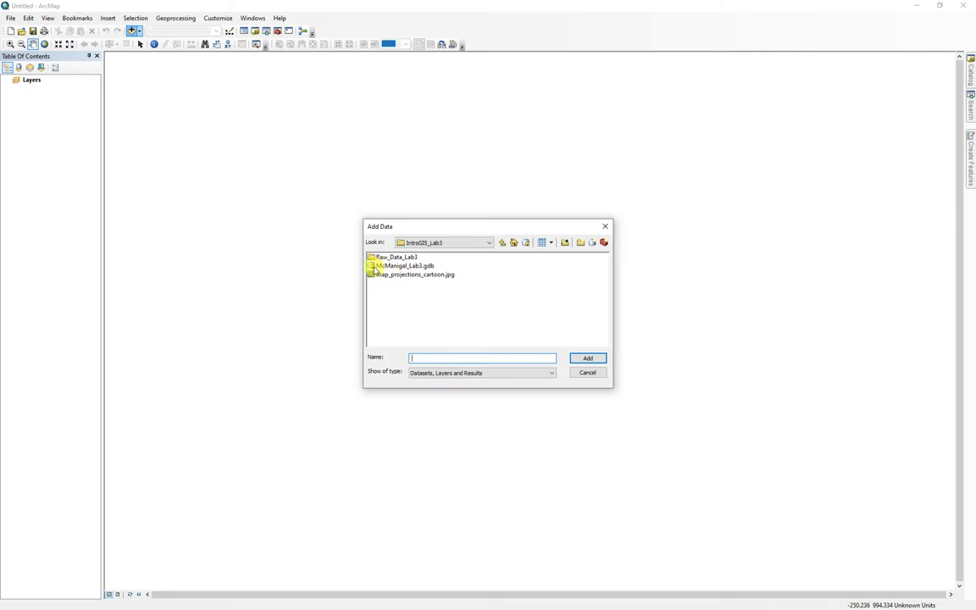
double_click(396, 268)
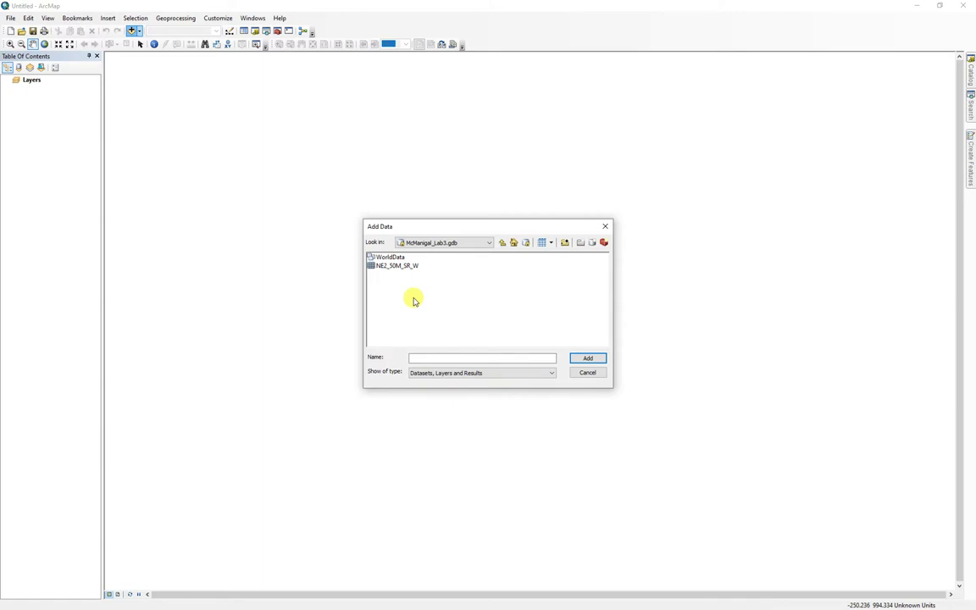
drag(422, 296, 378, 256)
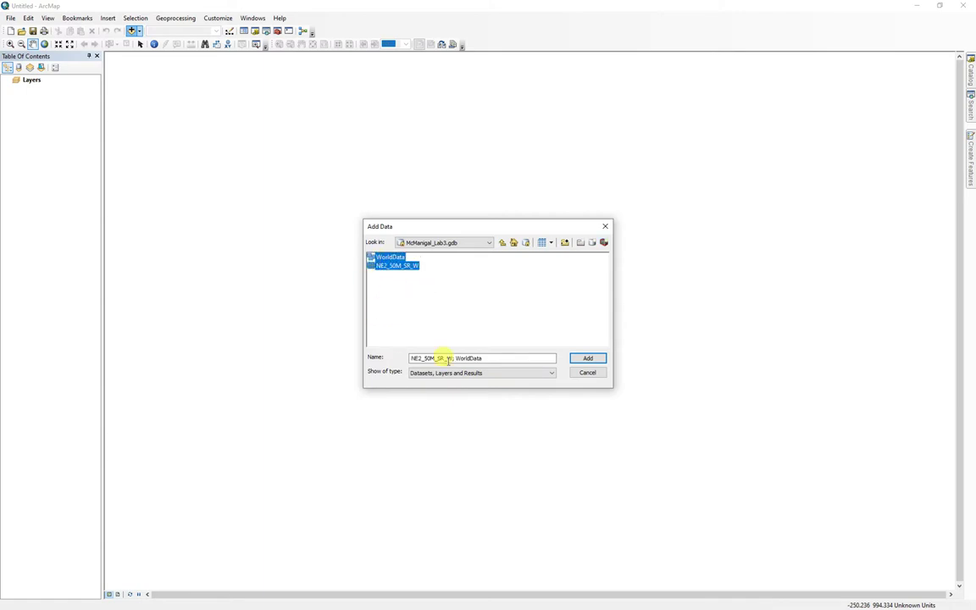
click(594, 360)
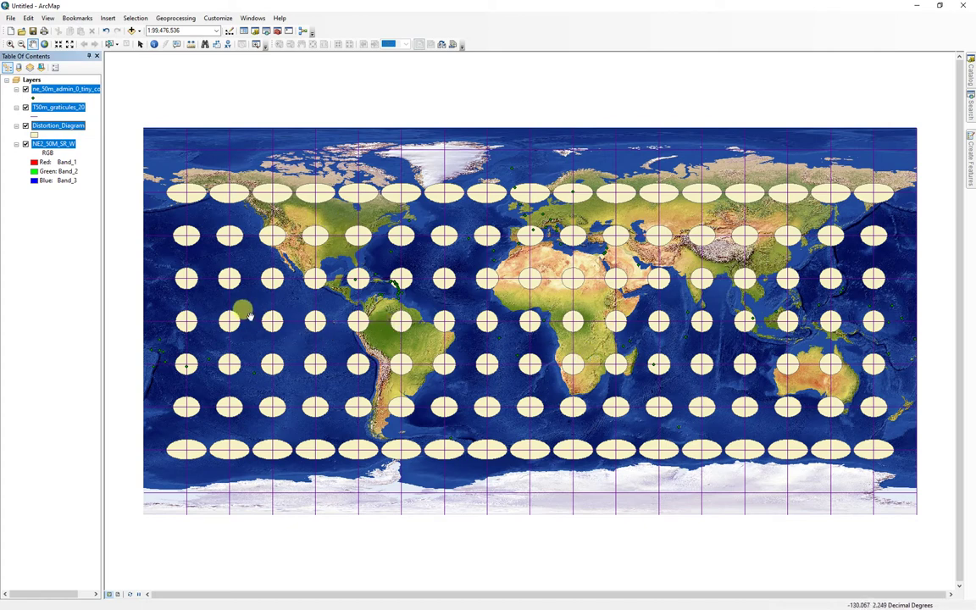
ctrl+click(71, 88)
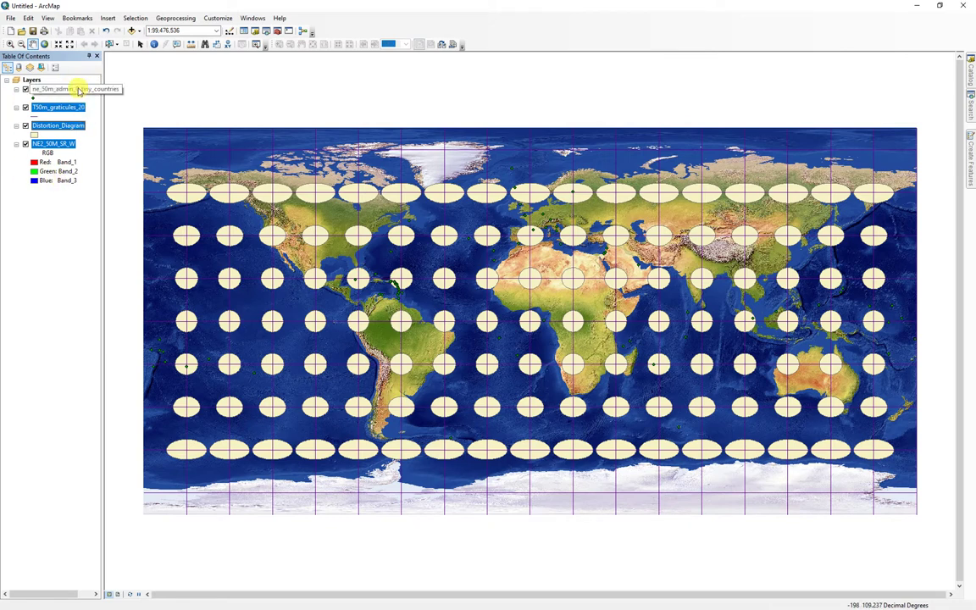
right_click(52, 90)
Step: Remove all map layers and delete ne_50m_admin_0_tiny_countries from WorldData in ArcCatalog
click(80, 119)
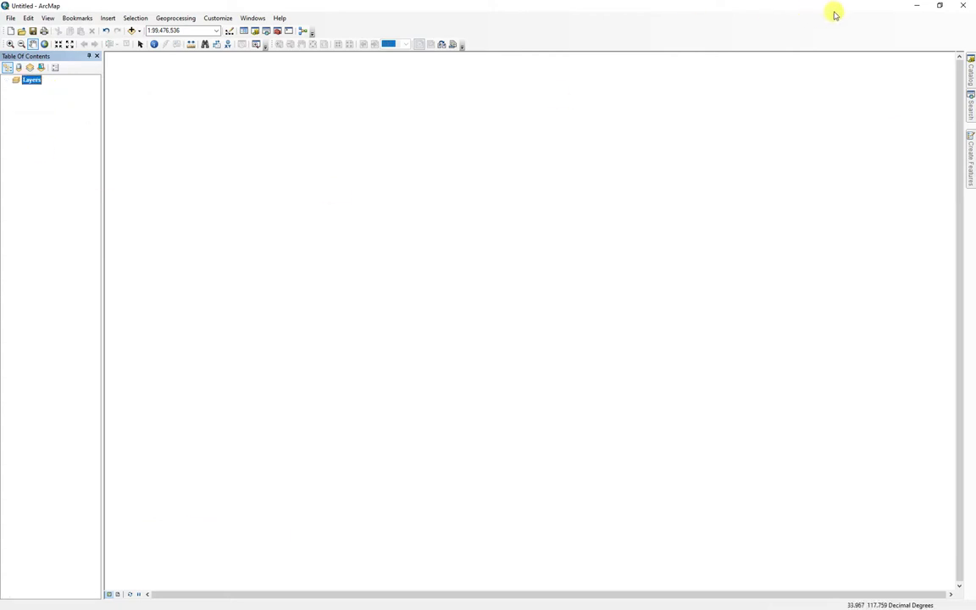
click(917, 6)
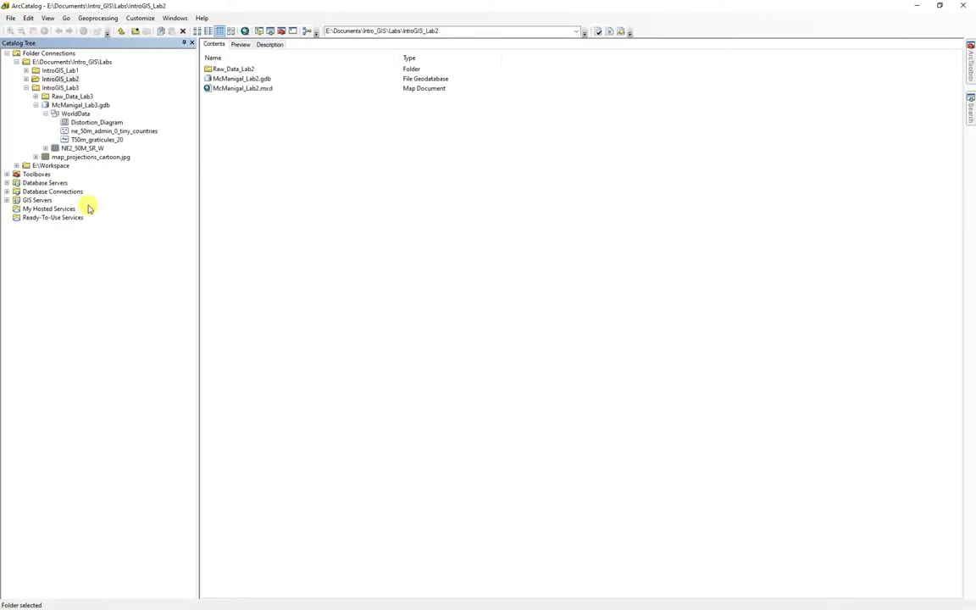
click(98, 131)
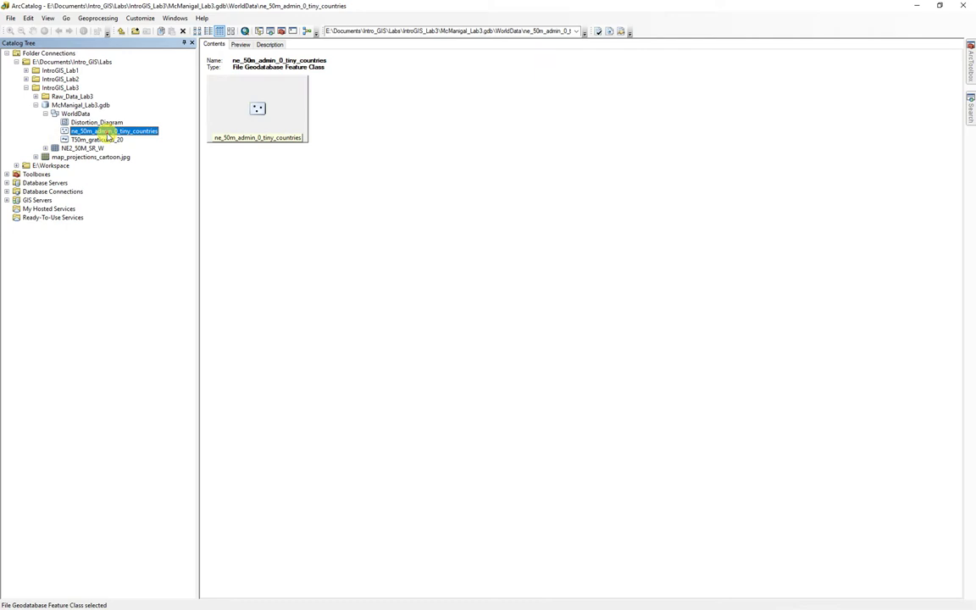
right_click(103, 130)
click(131, 150)
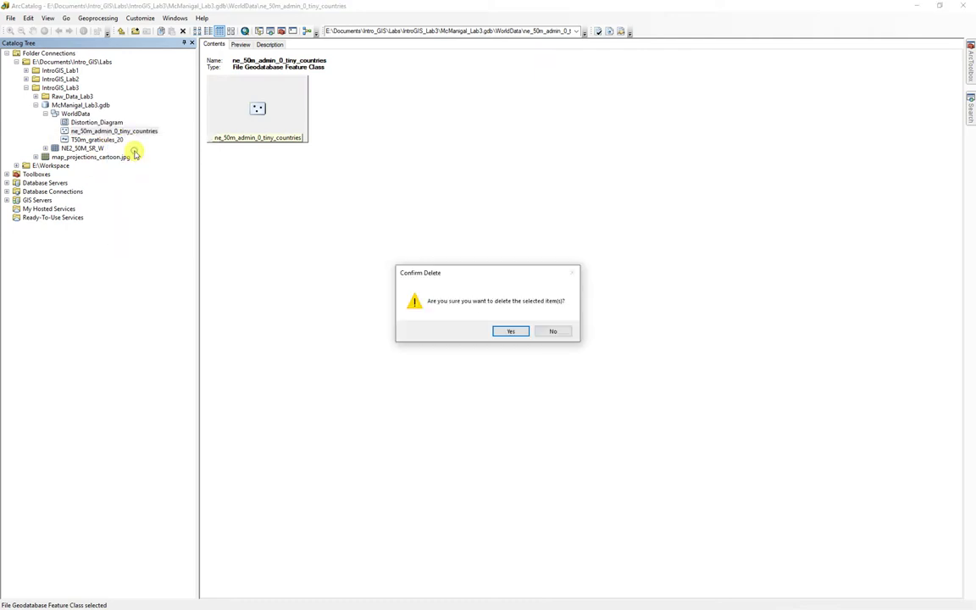
click(508, 328)
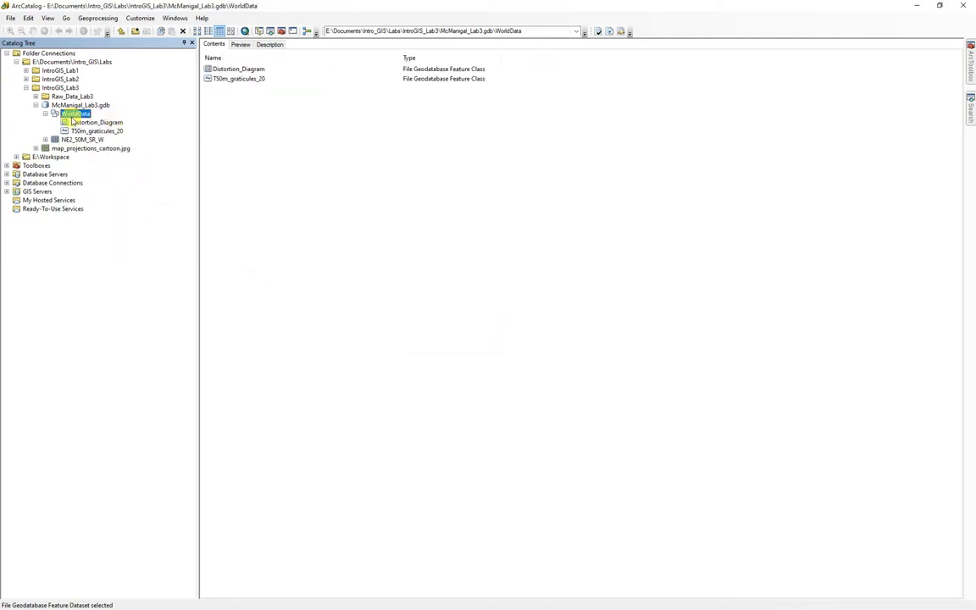
Step: Import ne_50m_admin_0_countries.shp from 50m_cultural into WorldData, then close ArcCatalog
right_click(78, 114)
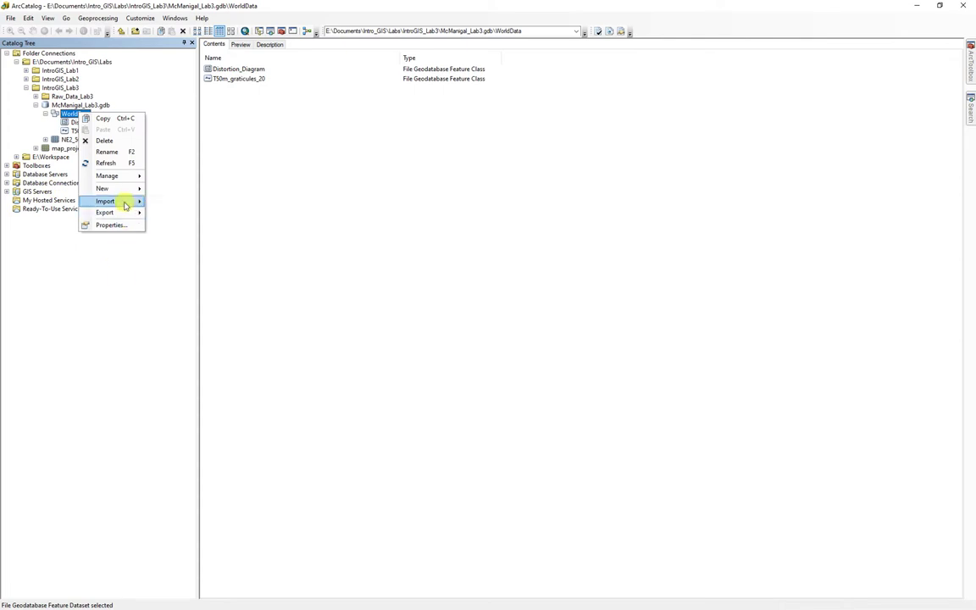
mouse_move(124, 201)
click(194, 214)
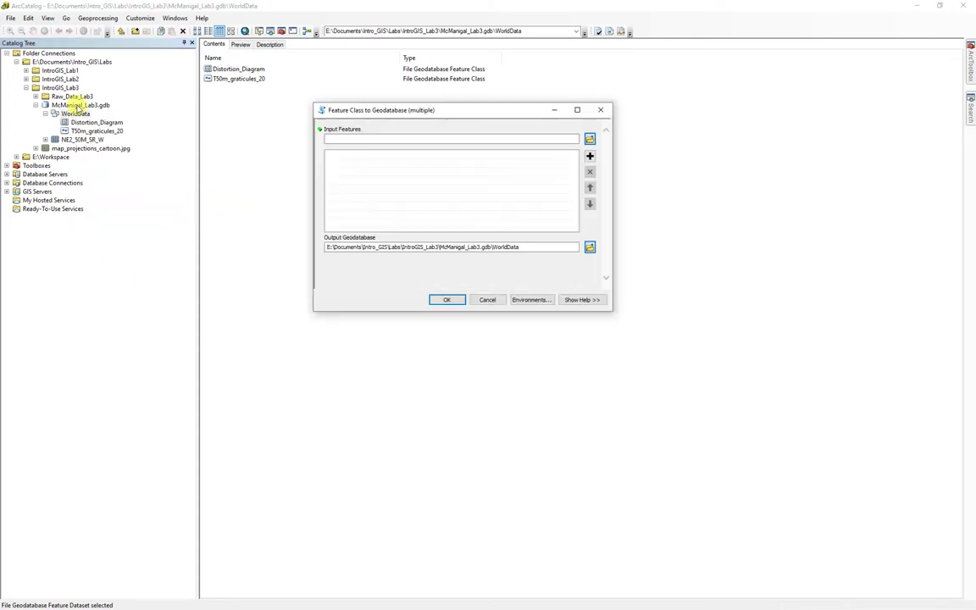
click(27, 79)
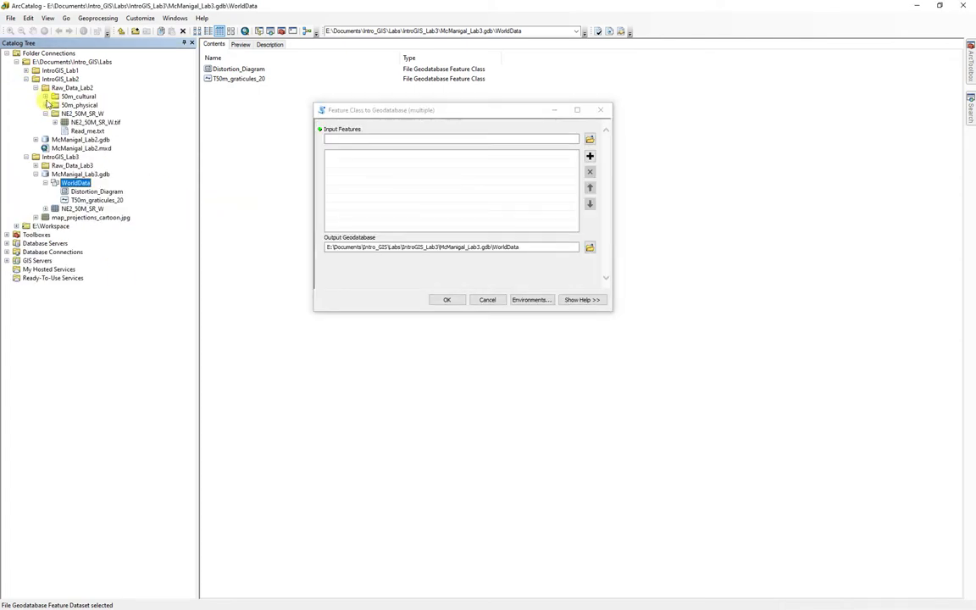
click(45, 96)
drag(119, 148, 422, 181)
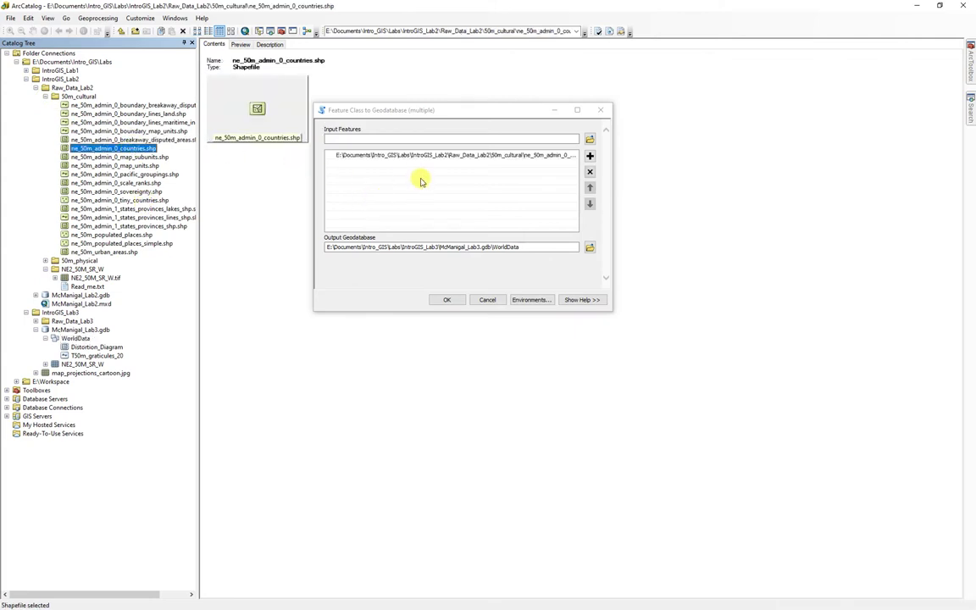
click(447, 300)
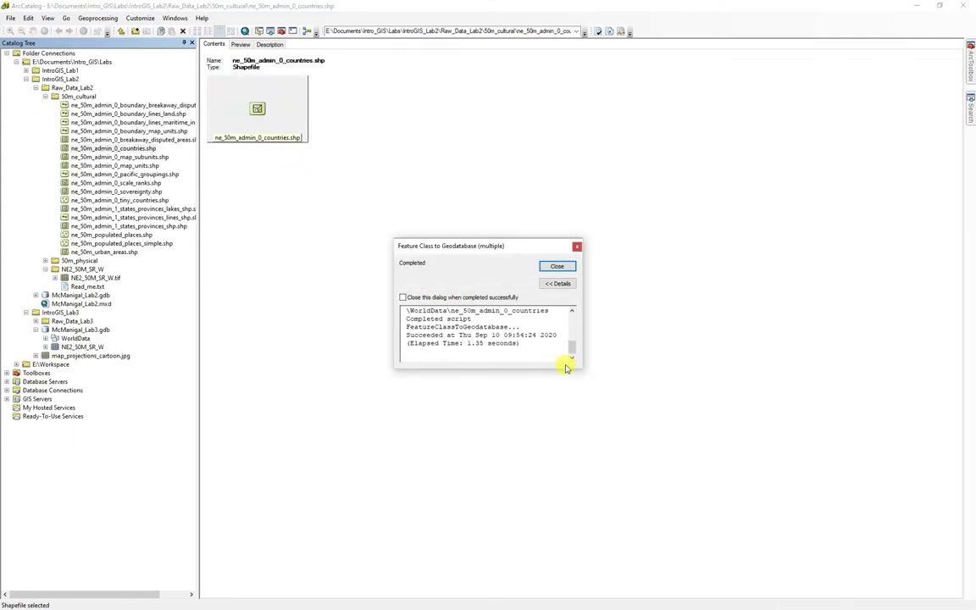
click(573, 266)
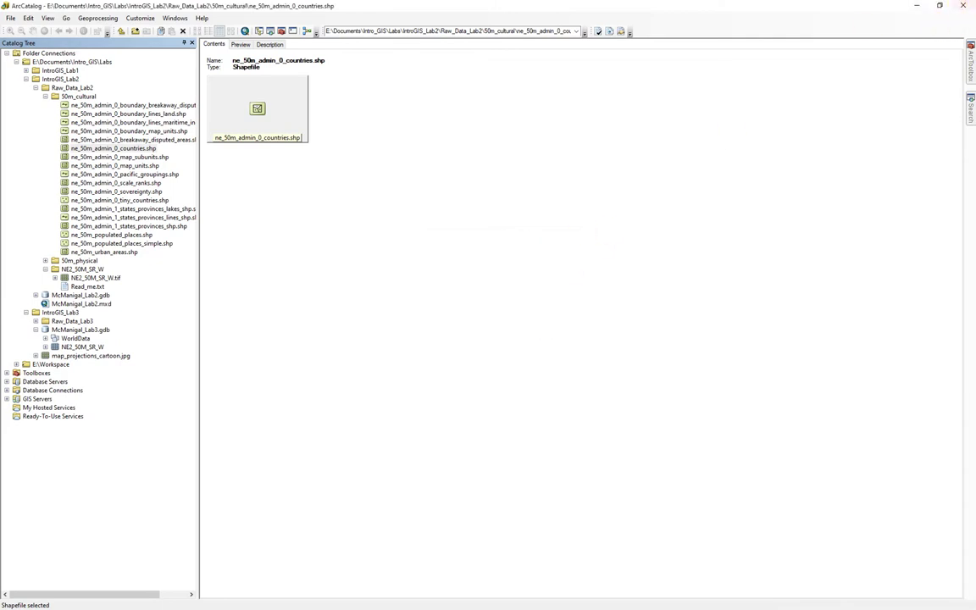
click(966, 8)
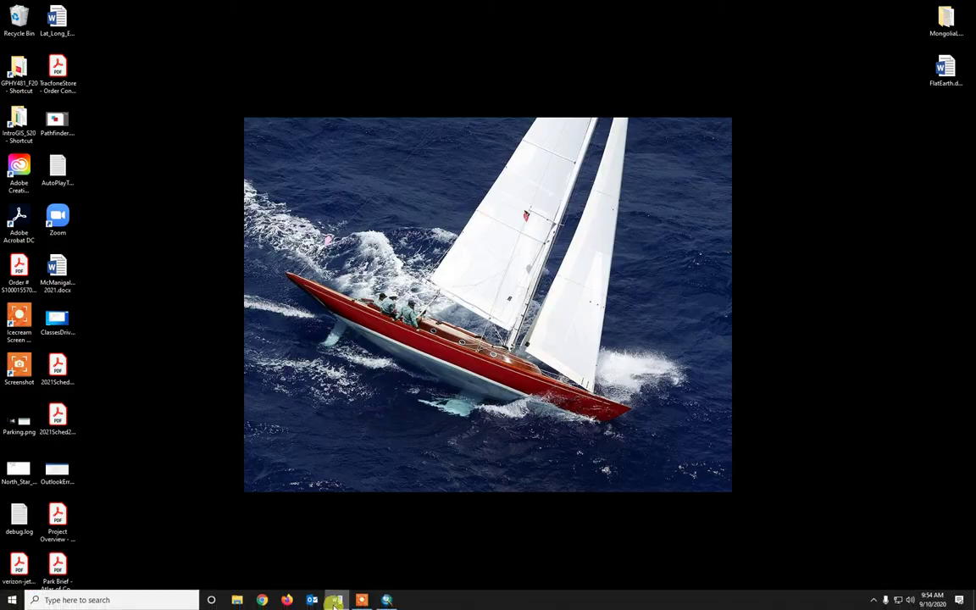
Step: Back in ArcMap, add the WorldData dataset and the NE2_50M_SR_W raster to the map
click(381, 600)
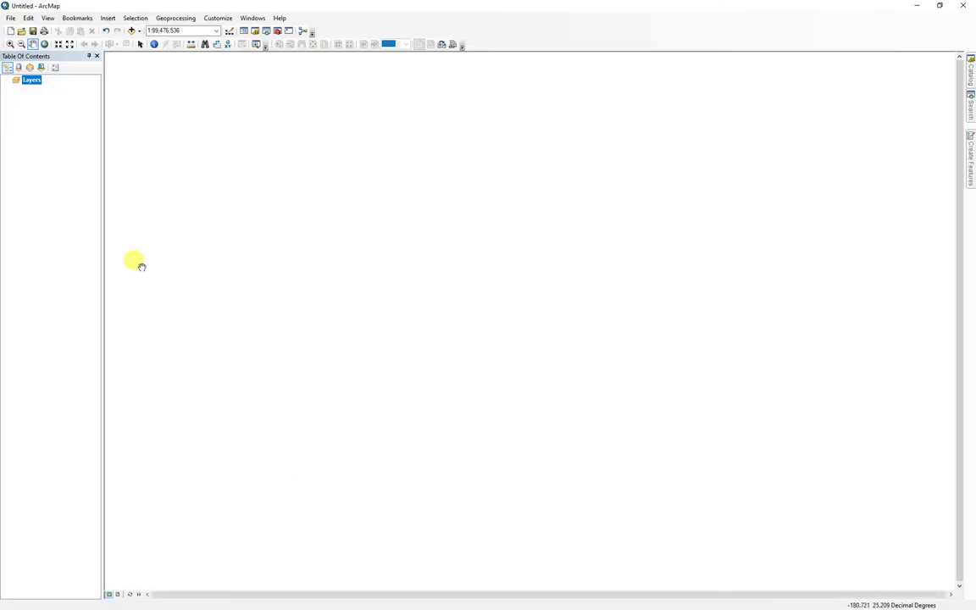
click(133, 32)
drag(379, 257, 441, 307)
click(588, 357)
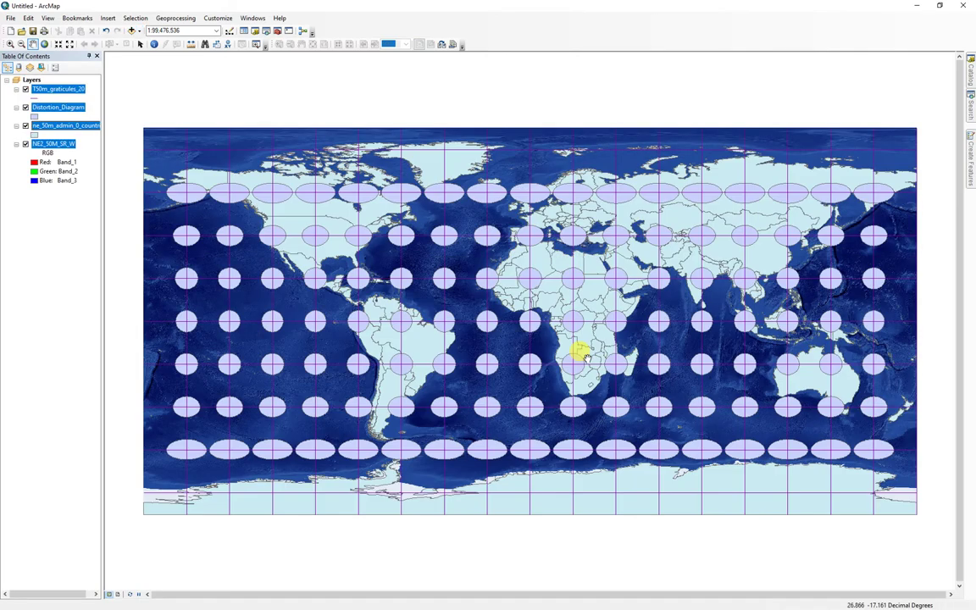
click(50, 244)
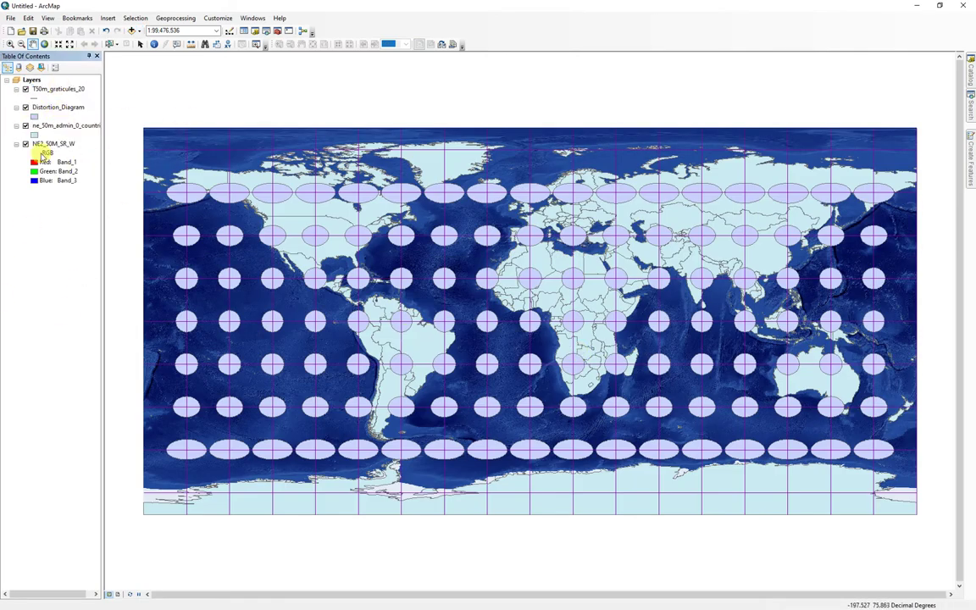
click(34, 134)
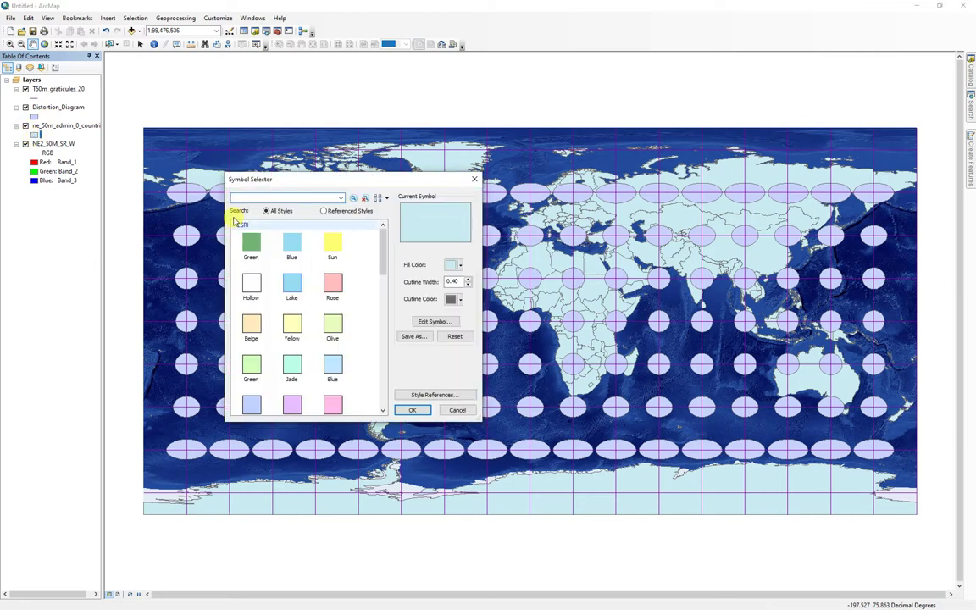
Step: Make the countries symbol hollow with a light grey outline
click(250, 284)
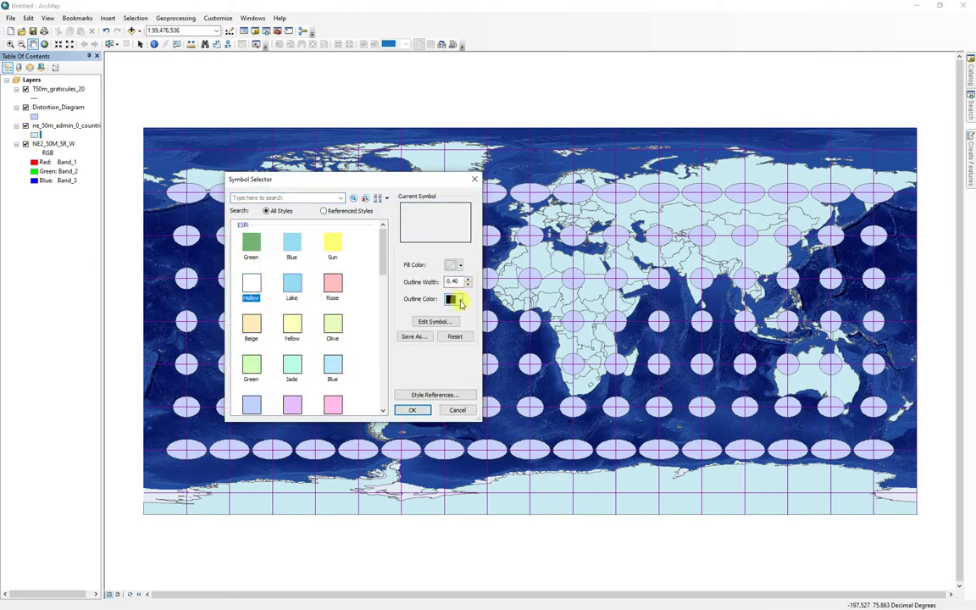
click(460, 301)
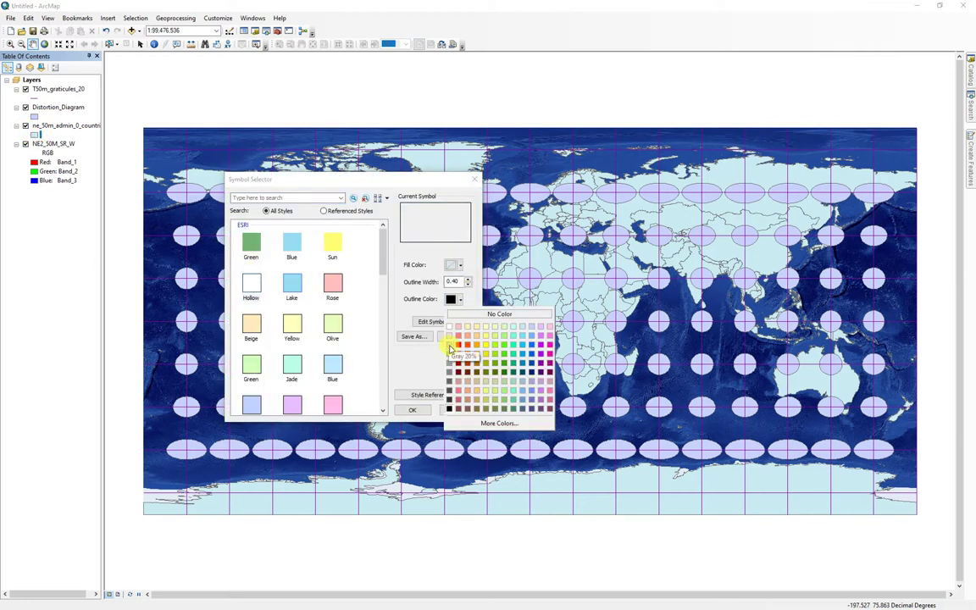
click(450, 345)
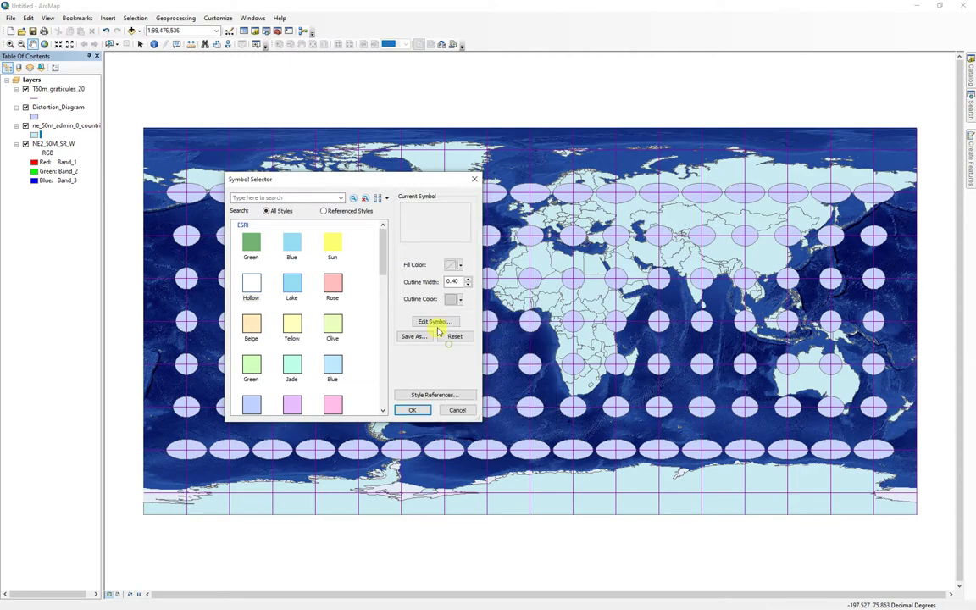
click(414, 411)
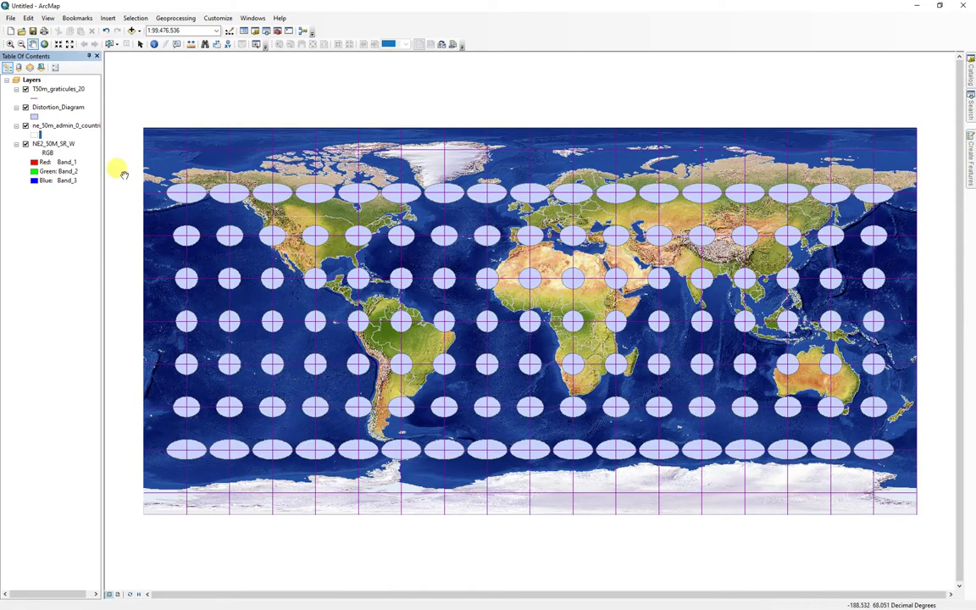
Step: Make the Distortion_Diagram ellipses hollow with a red outline
click(35, 116)
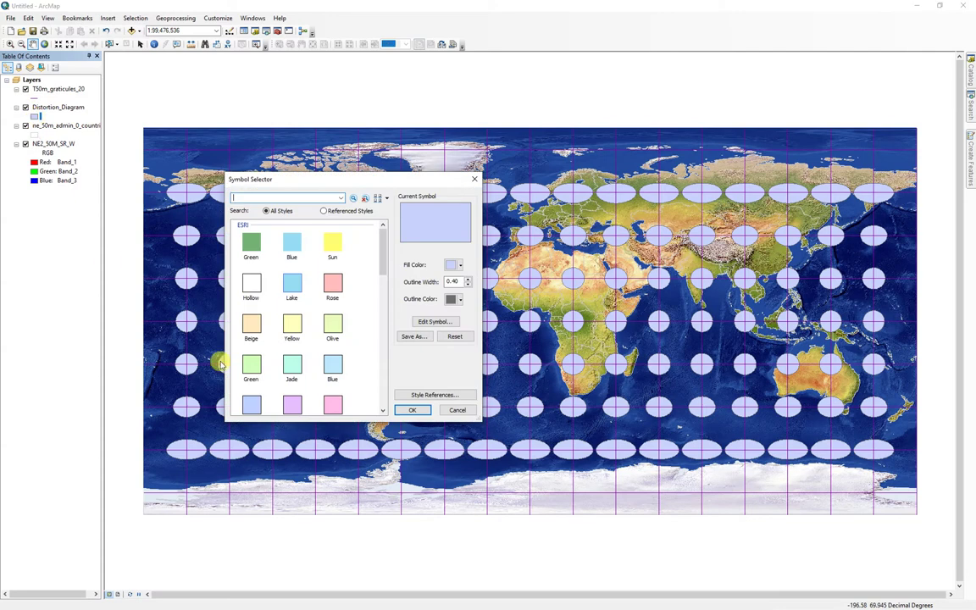
click(251, 286)
click(460, 300)
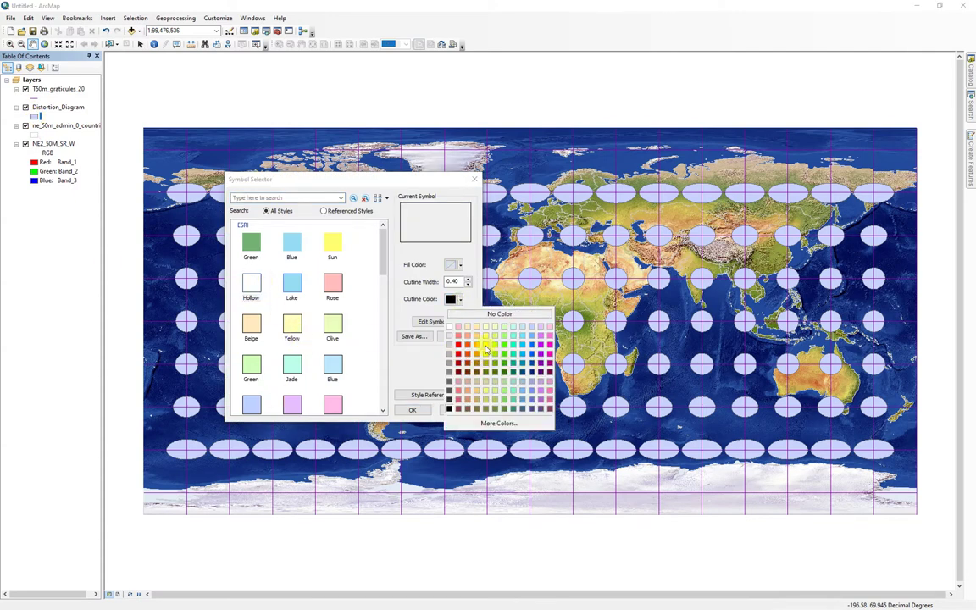
click(458, 350)
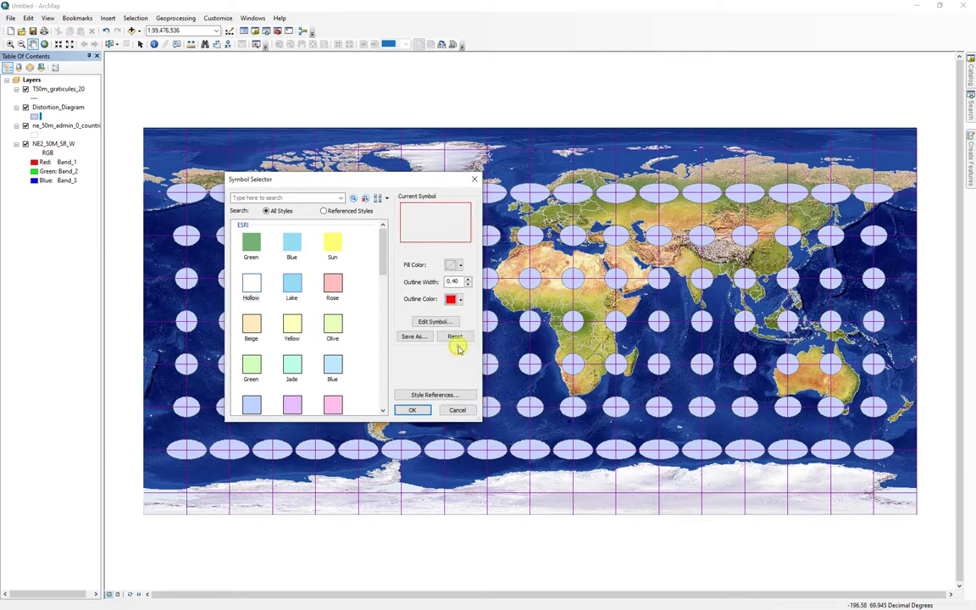
click(411, 411)
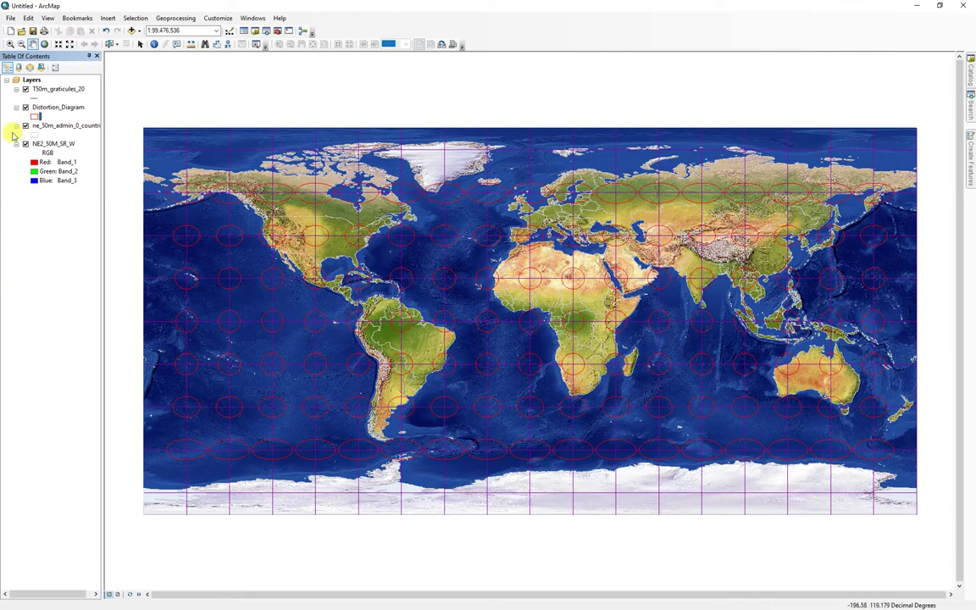
Step: Set the graticule line colour to white
click(37, 98)
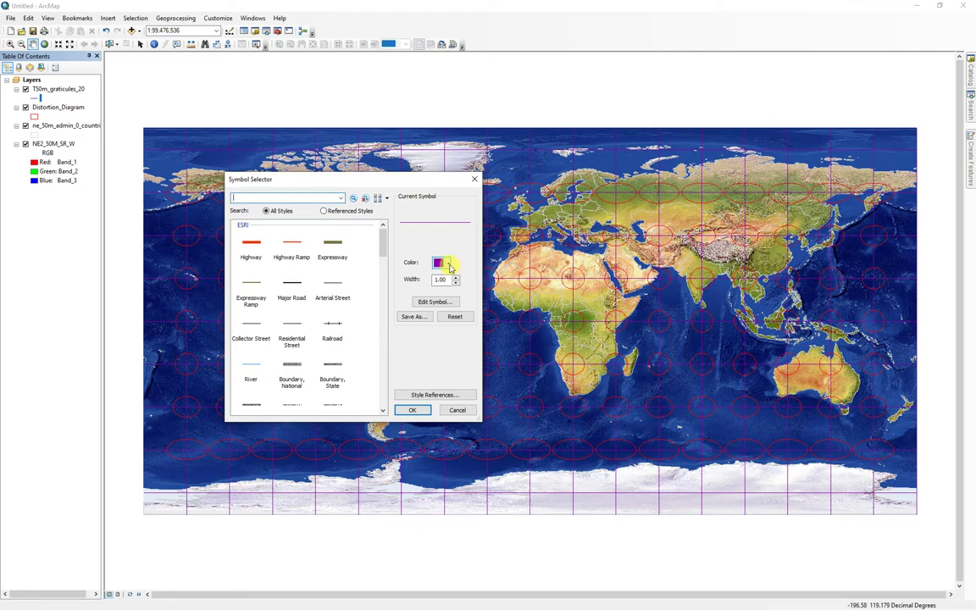
click(448, 264)
click(437, 290)
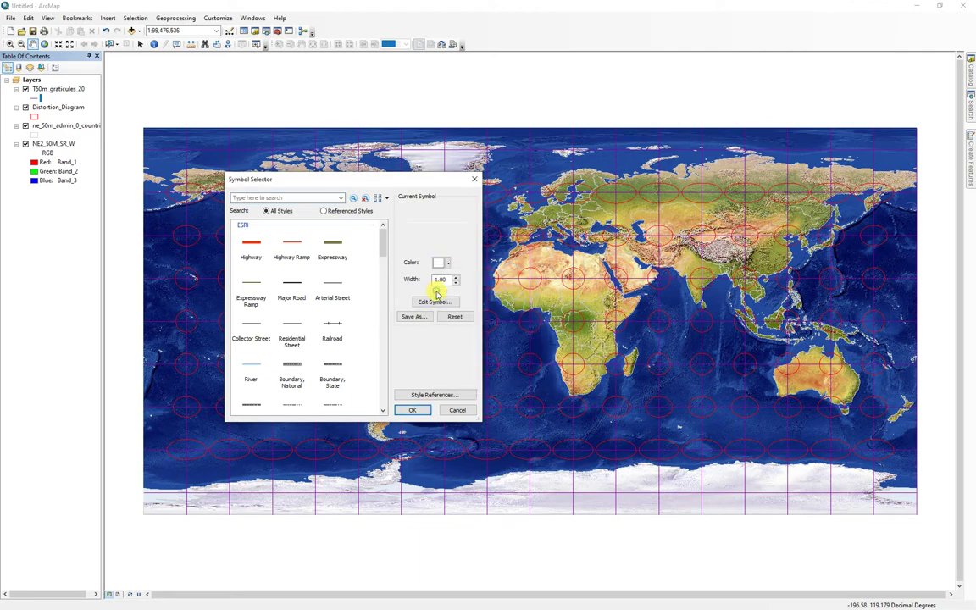
click(401, 410)
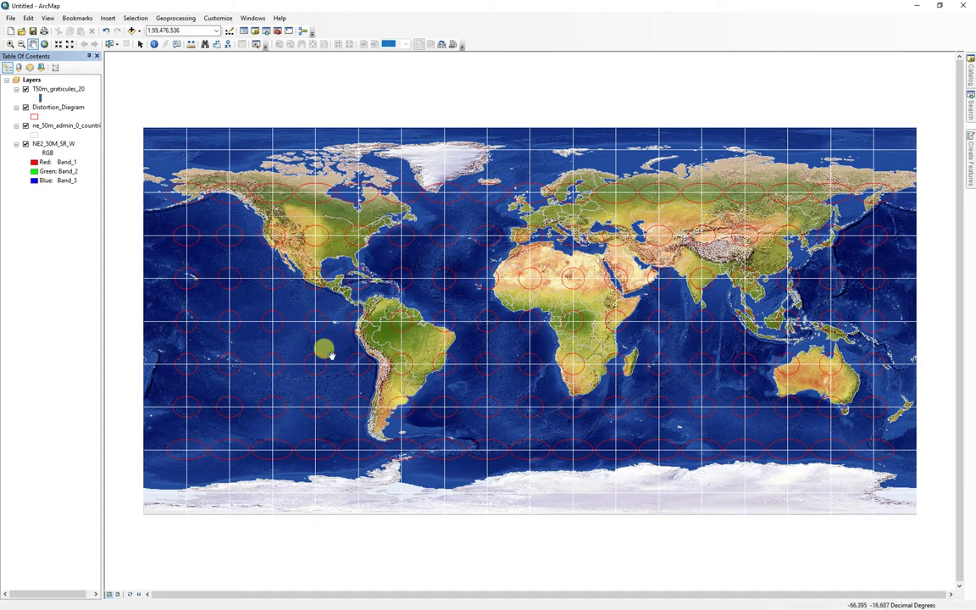
click(64, 146)
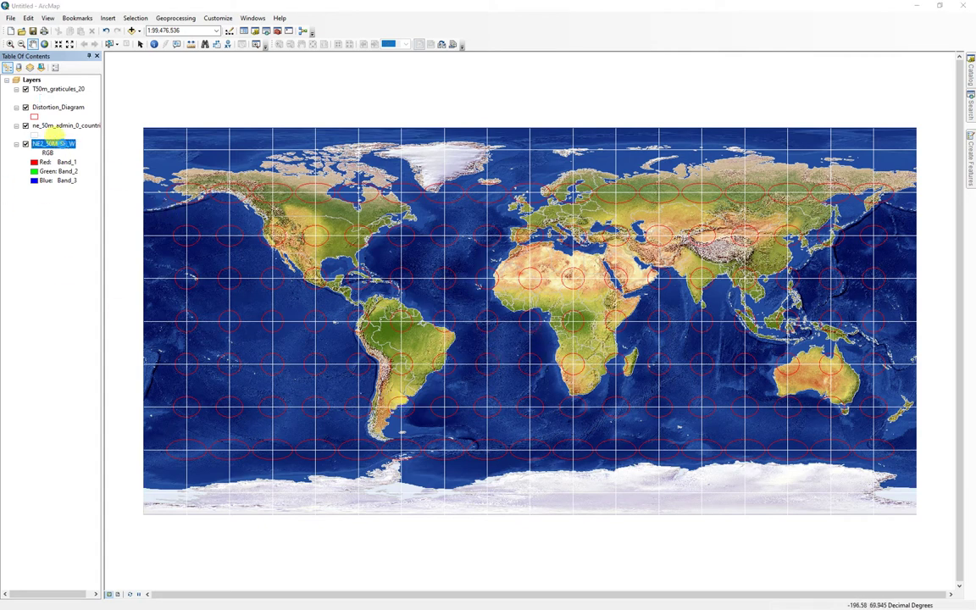
Step: Set the NE2_50M_SR_W raster's resampling to bilinear interpolation
double_click(52, 139)
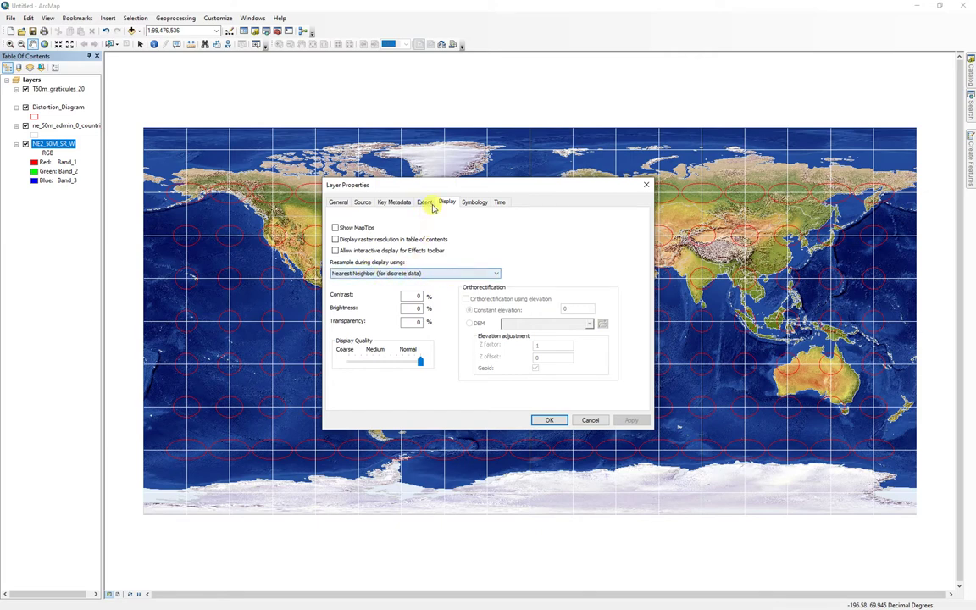
click(434, 275)
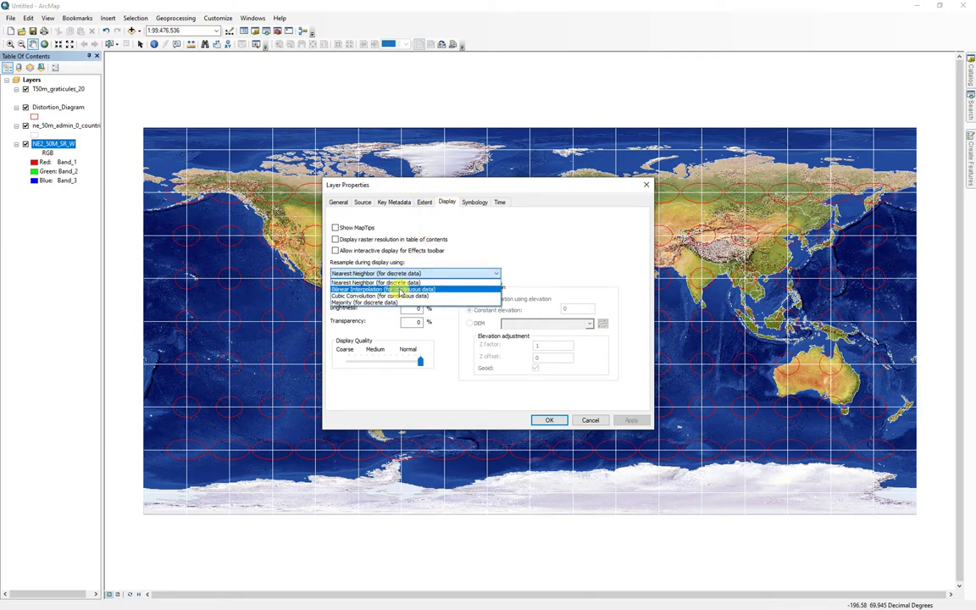
click(398, 289)
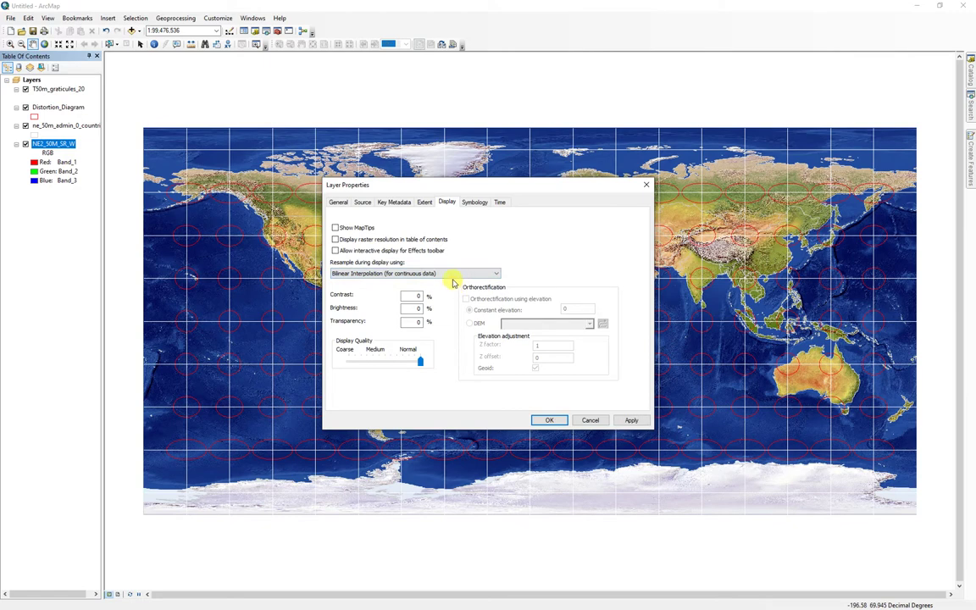
Step: Set the raster's symbology stretch type to None and apply it
click(474, 202)
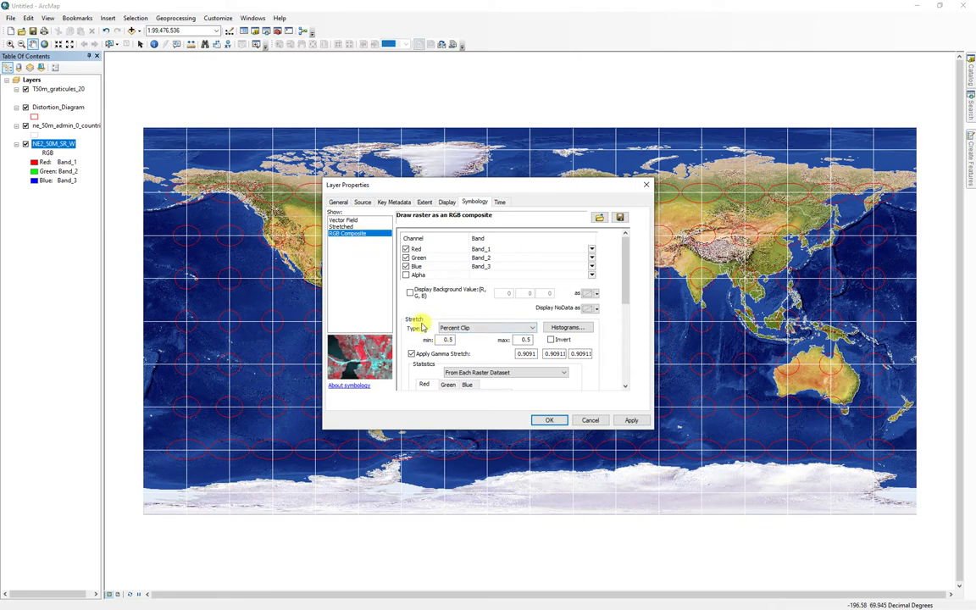
click(487, 331)
click(457, 337)
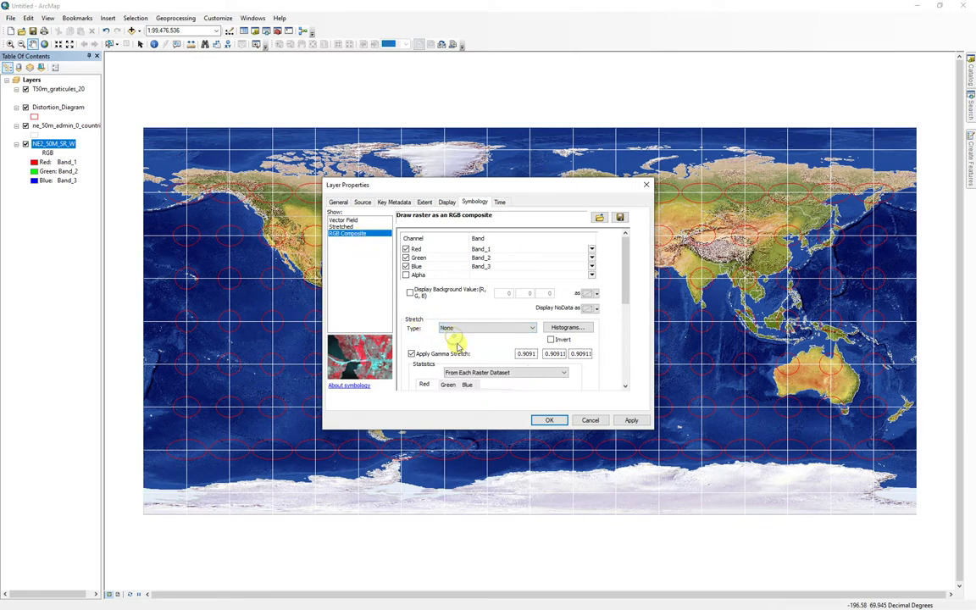
click(632, 422)
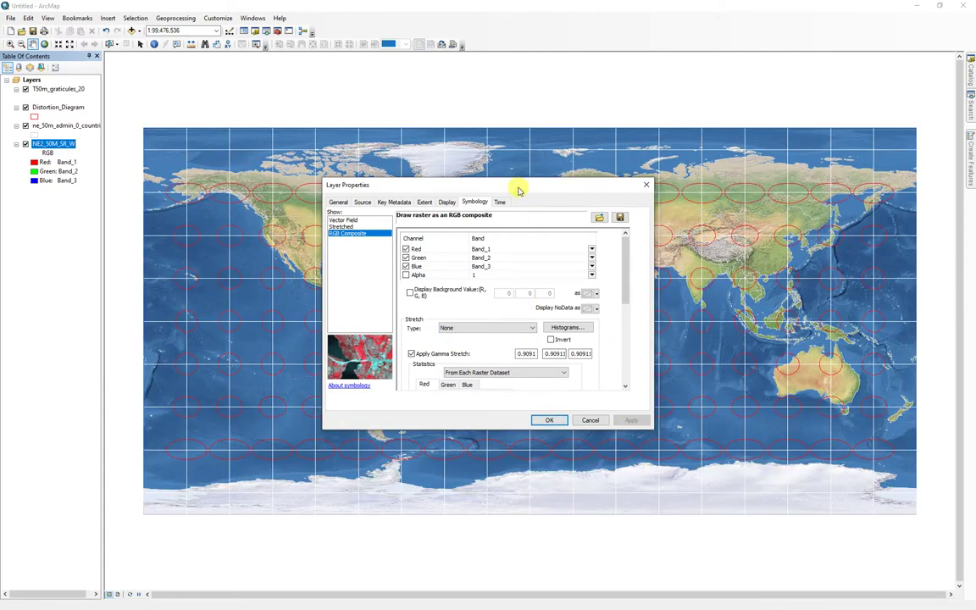
drag(518, 190, 228, 293)
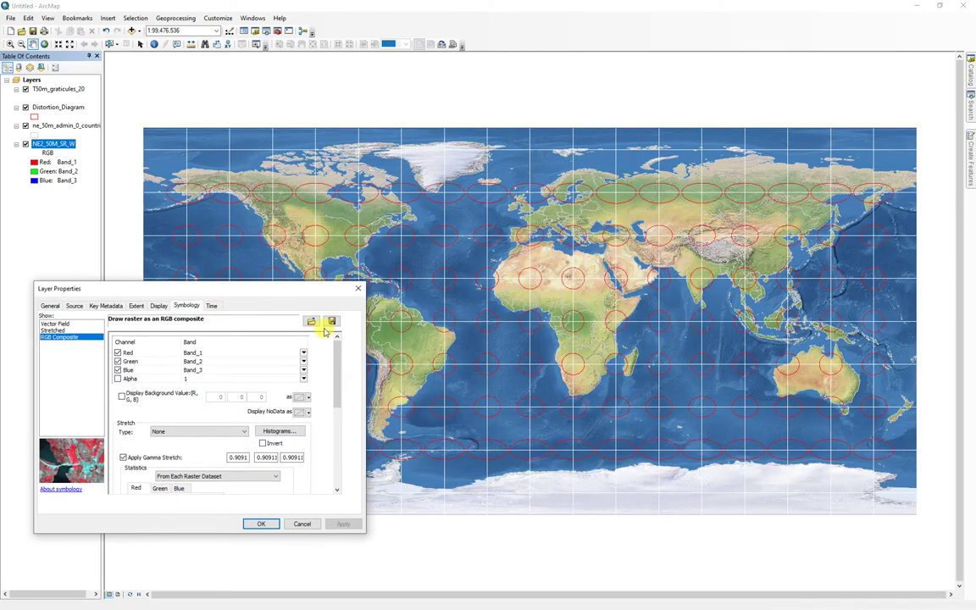
click(262, 525)
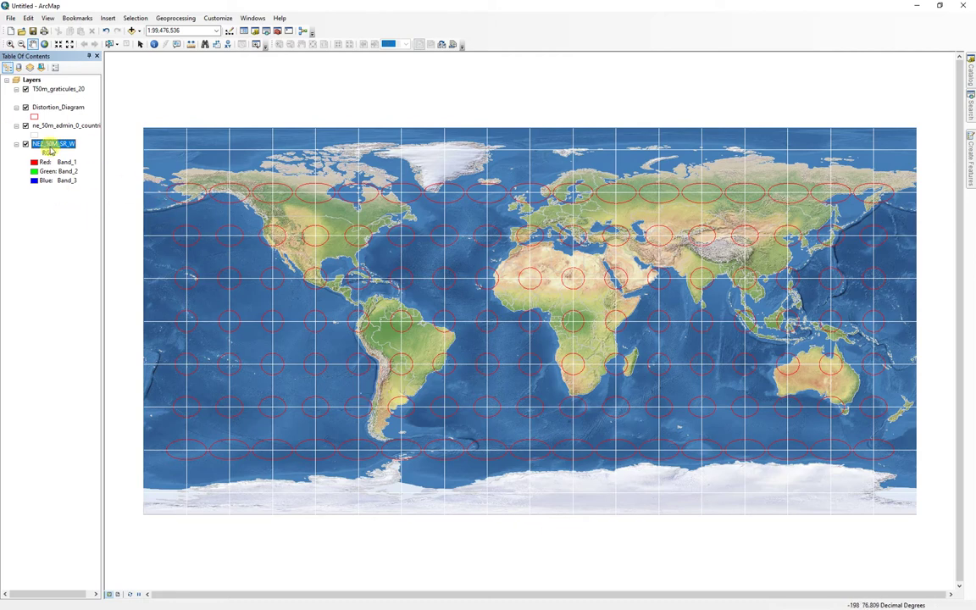
Step: Turn on labels for T50m_graticules_20 using the display field with horizontal placement
double_click(53, 90)
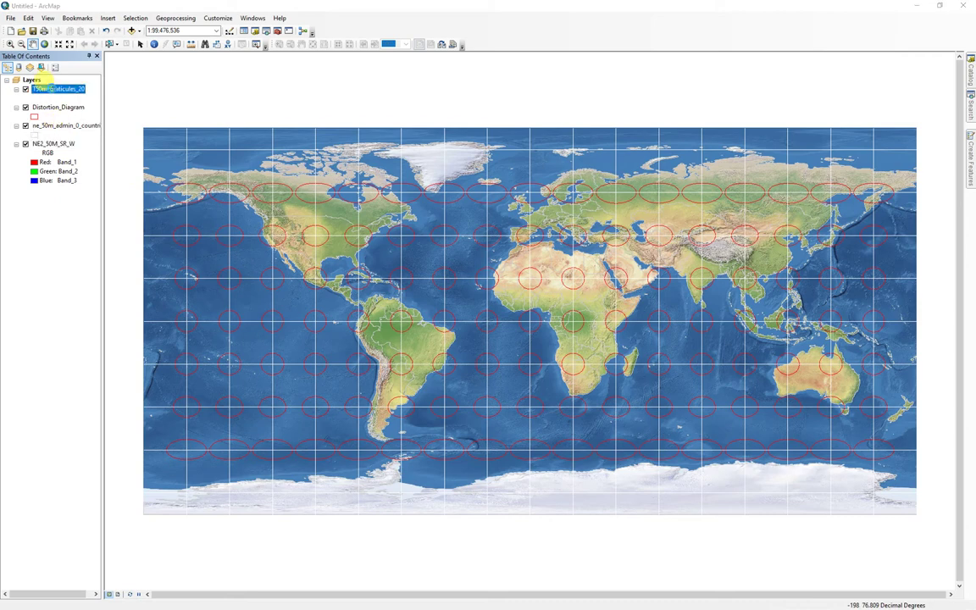
click(529, 186)
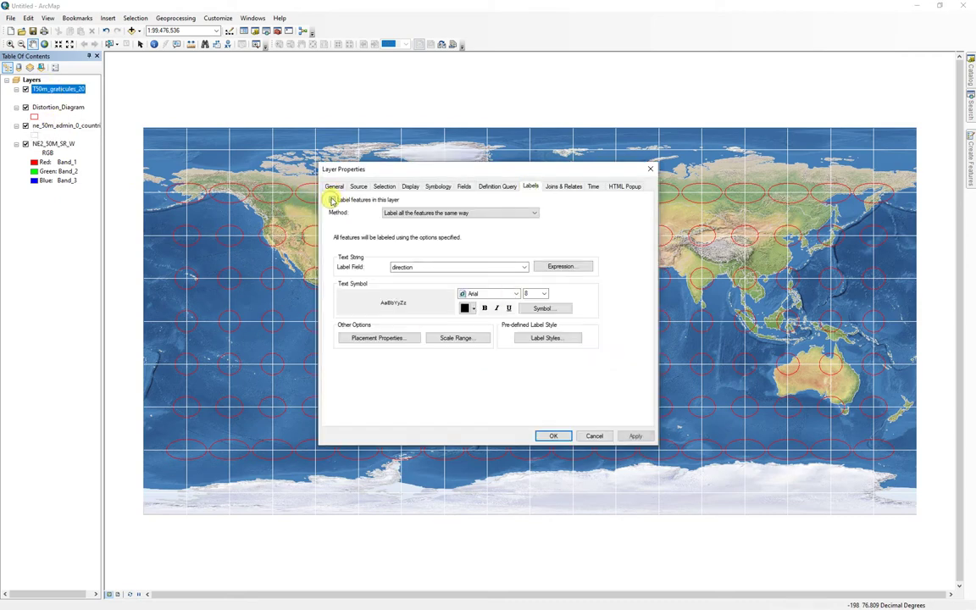
click(332, 200)
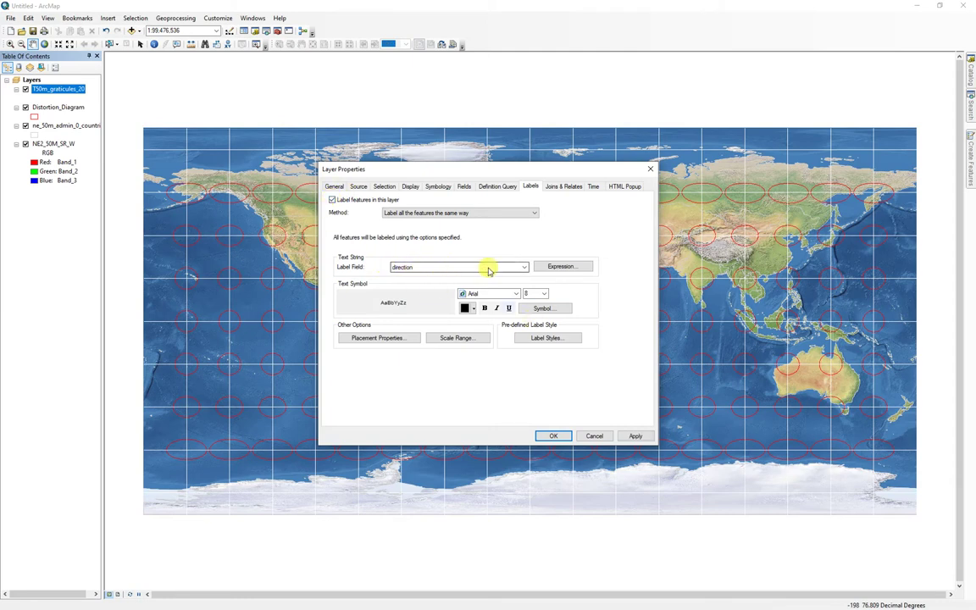
click(524, 267)
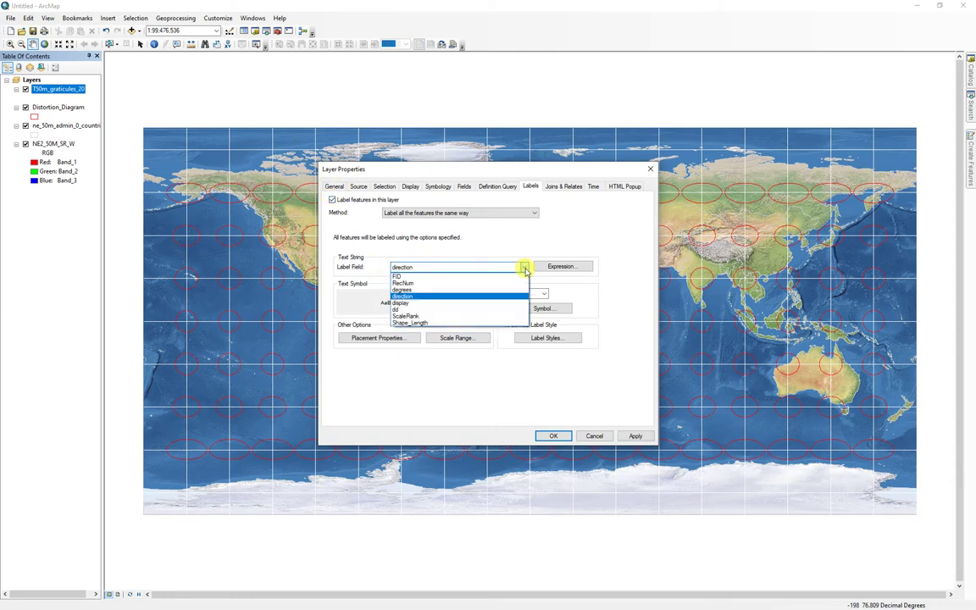
click(402, 304)
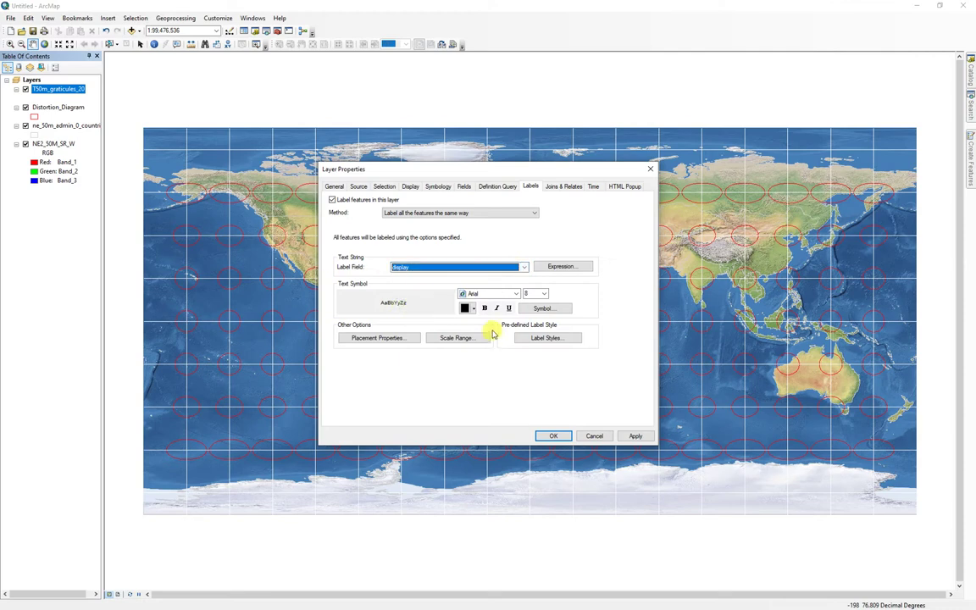
click(383, 337)
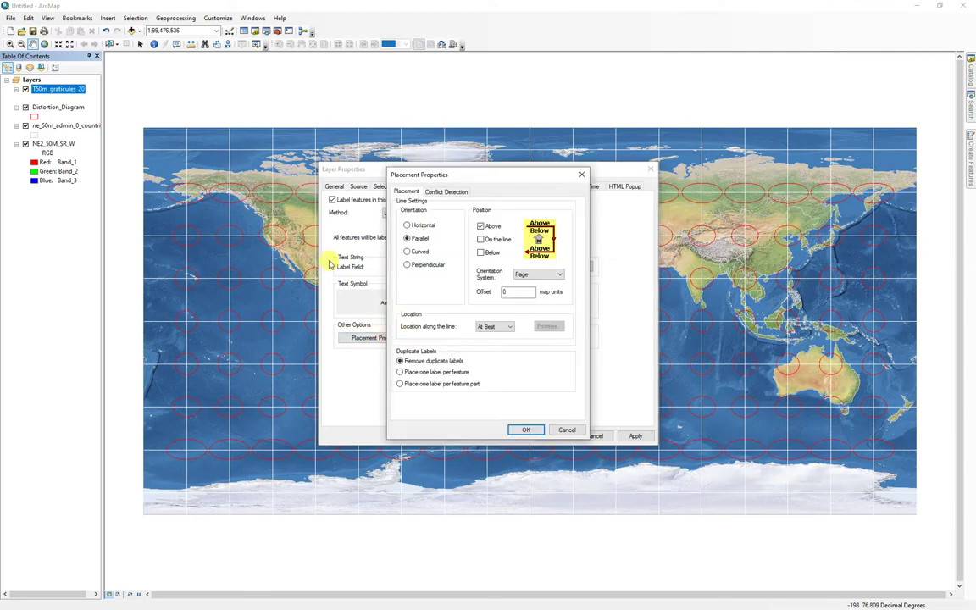
click(407, 225)
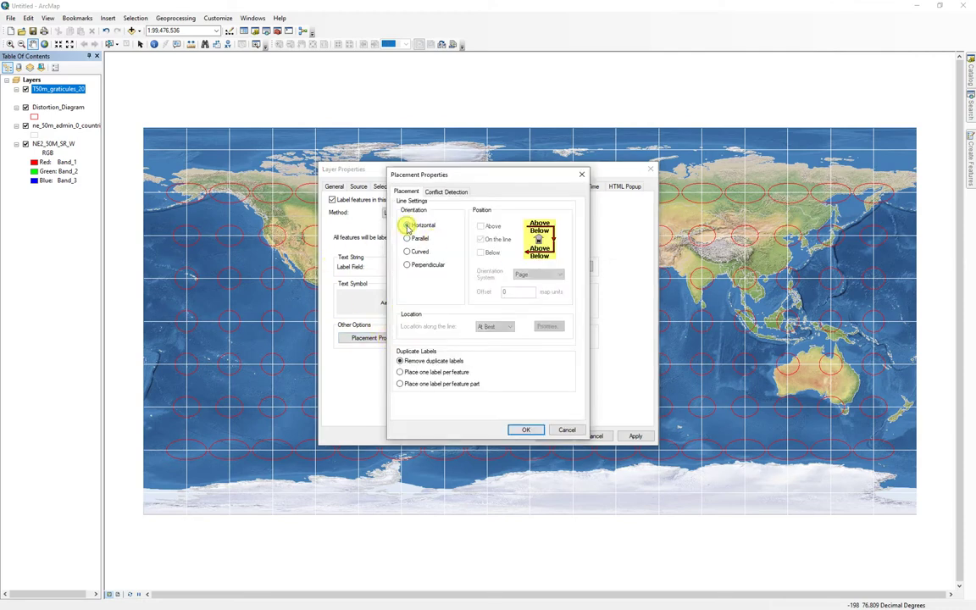
click(526, 430)
drag(532, 168, 250, 212)
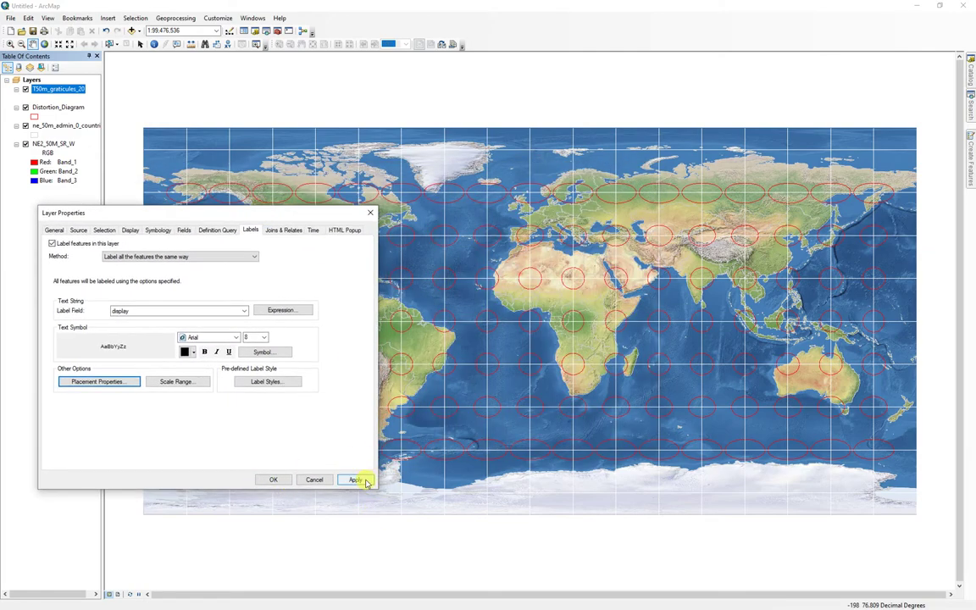
click(364, 480)
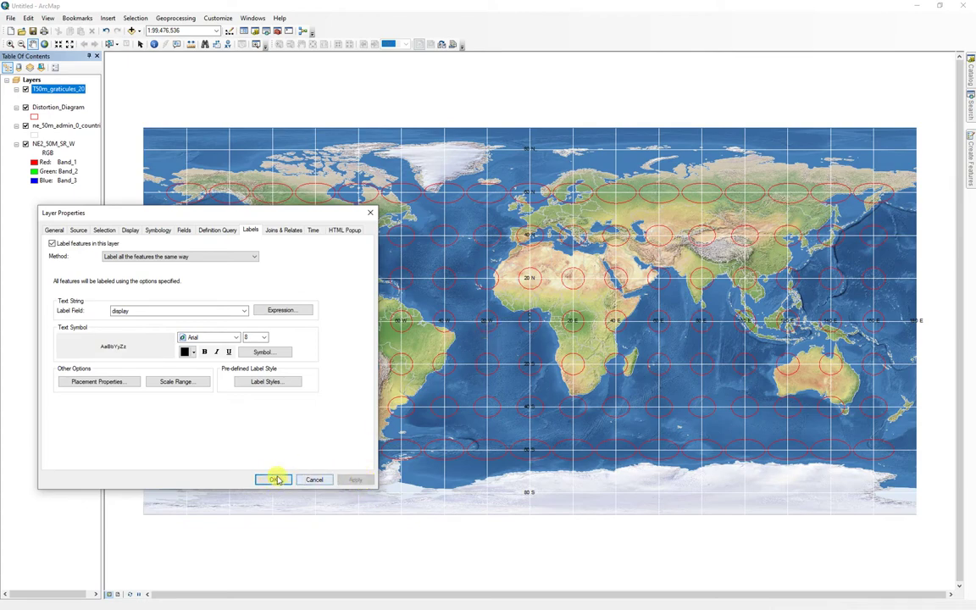
click(273, 480)
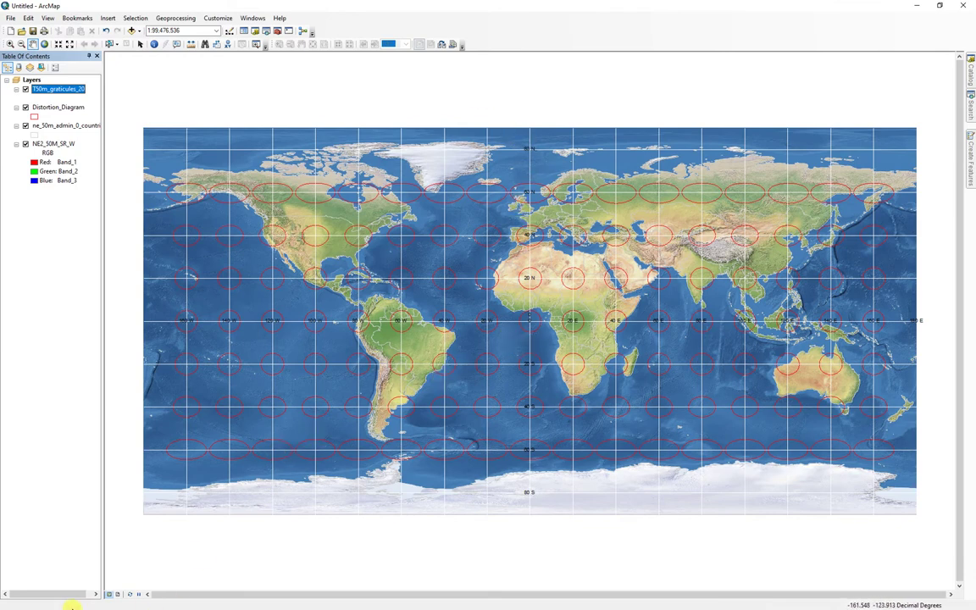
Step: Switch to Layout View and set the page to landscape
click(118, 595)
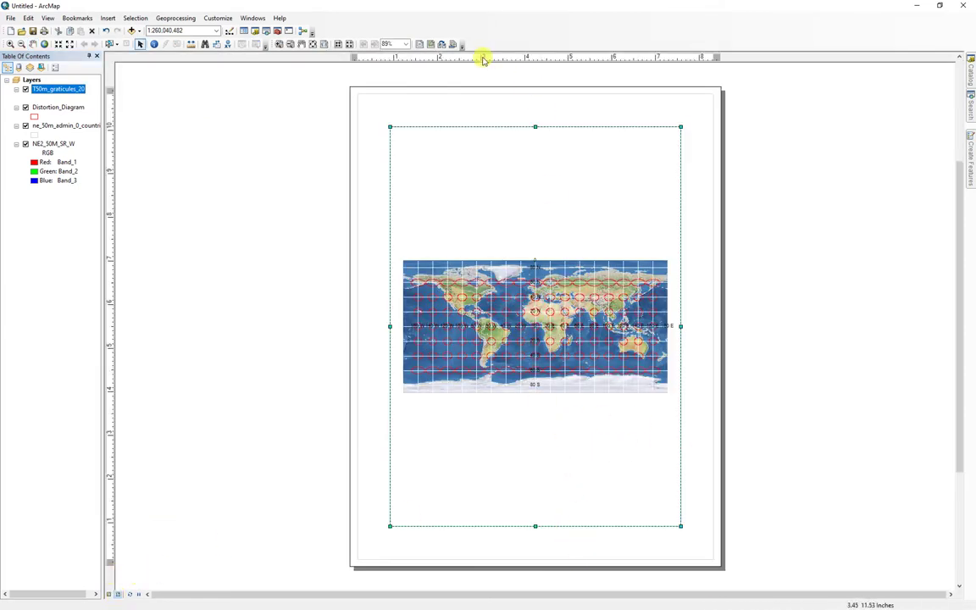
click(11, 18)
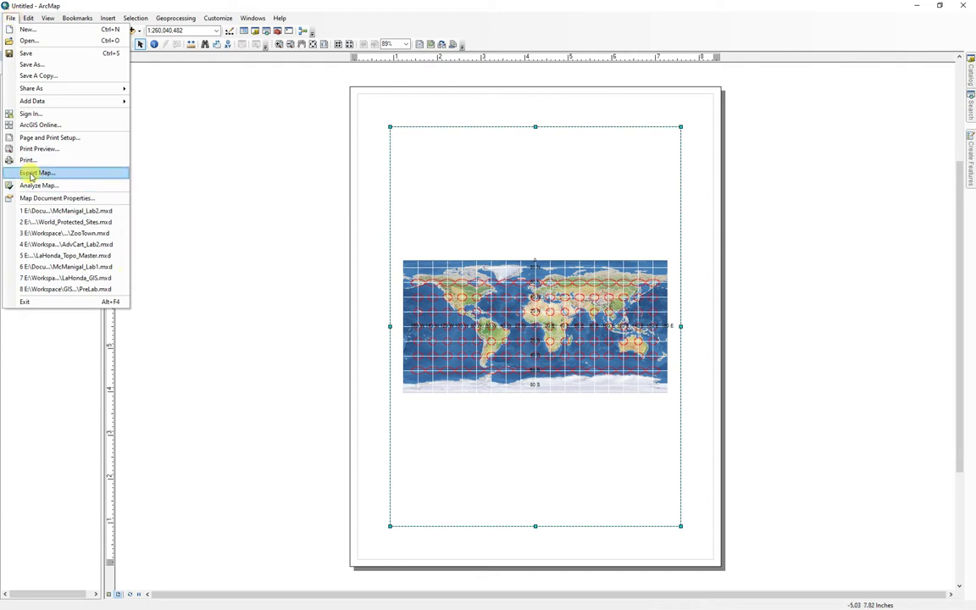
click(34, 138)
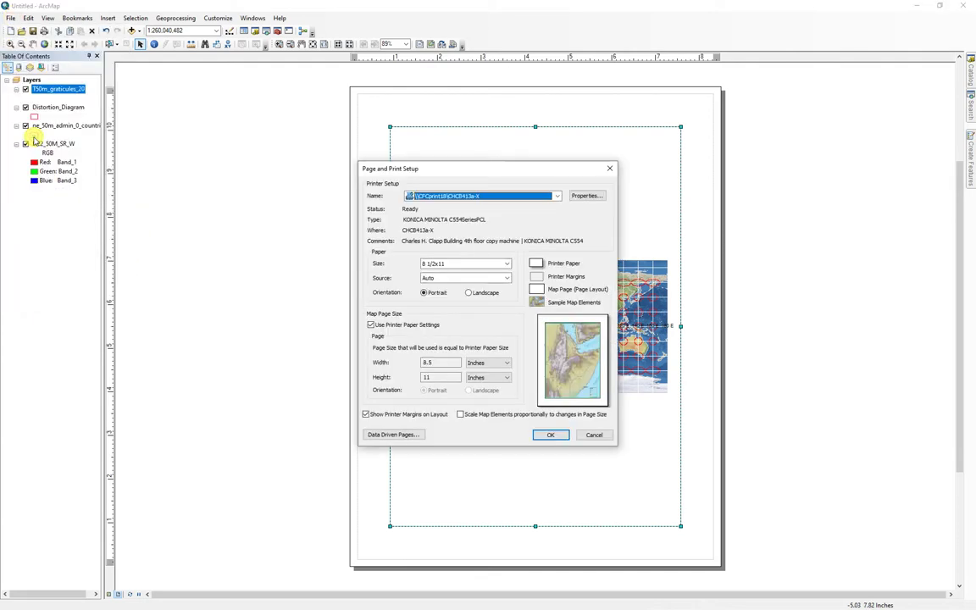
click(472, 293)
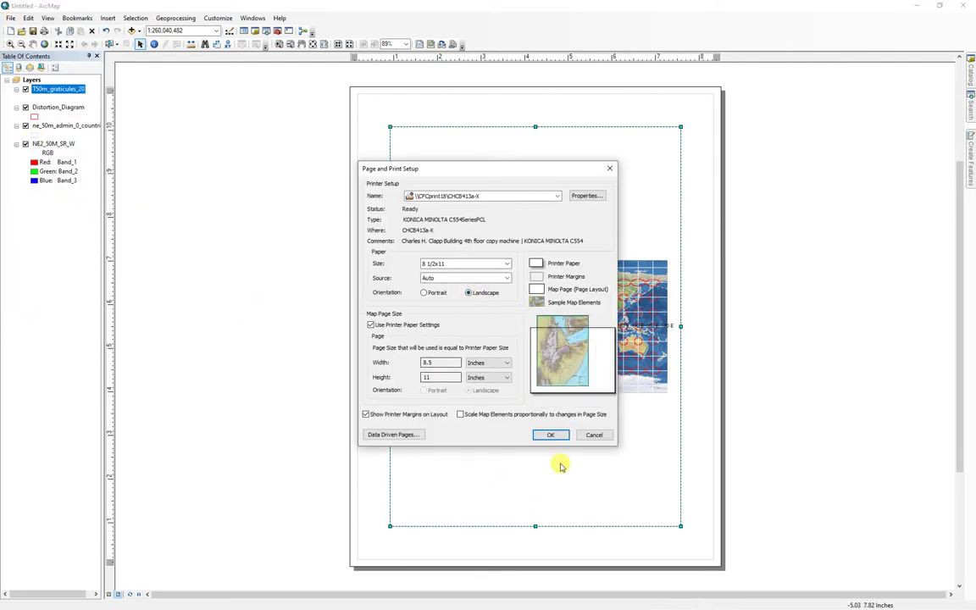
click(550, 435)
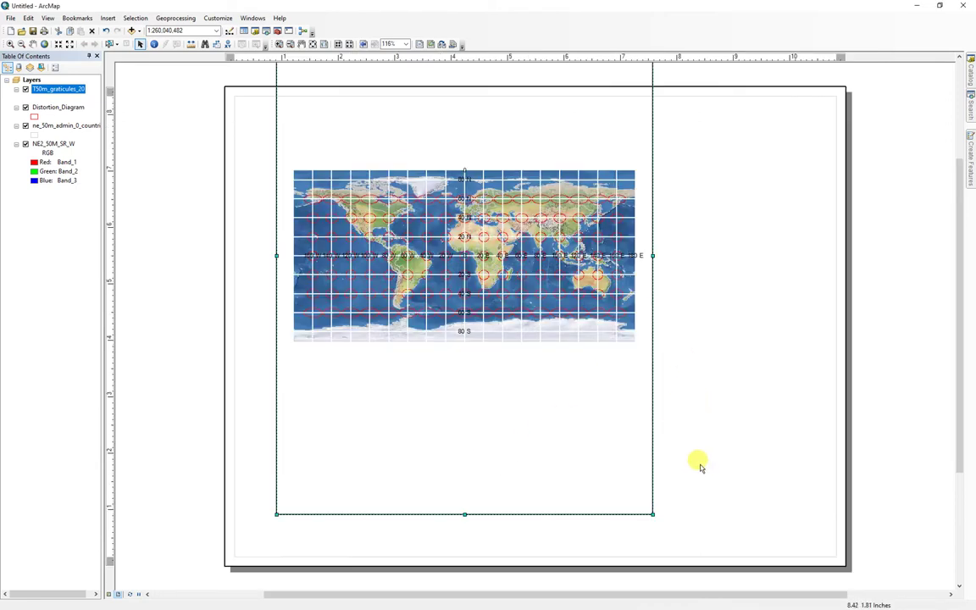
Step: Add ruler guides at the page's right, left, top and bottom margins
click(819, 59)
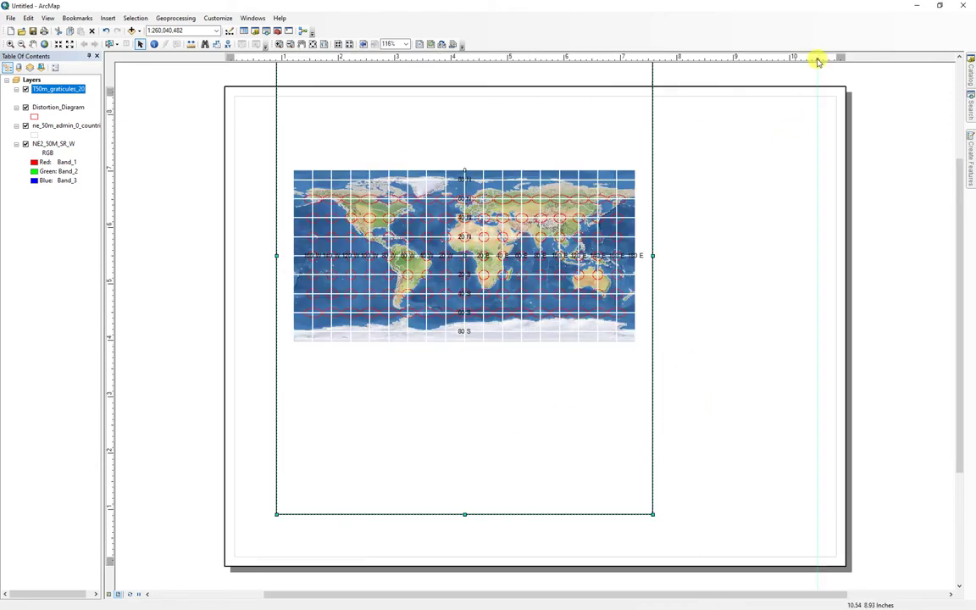
click(252, 59)
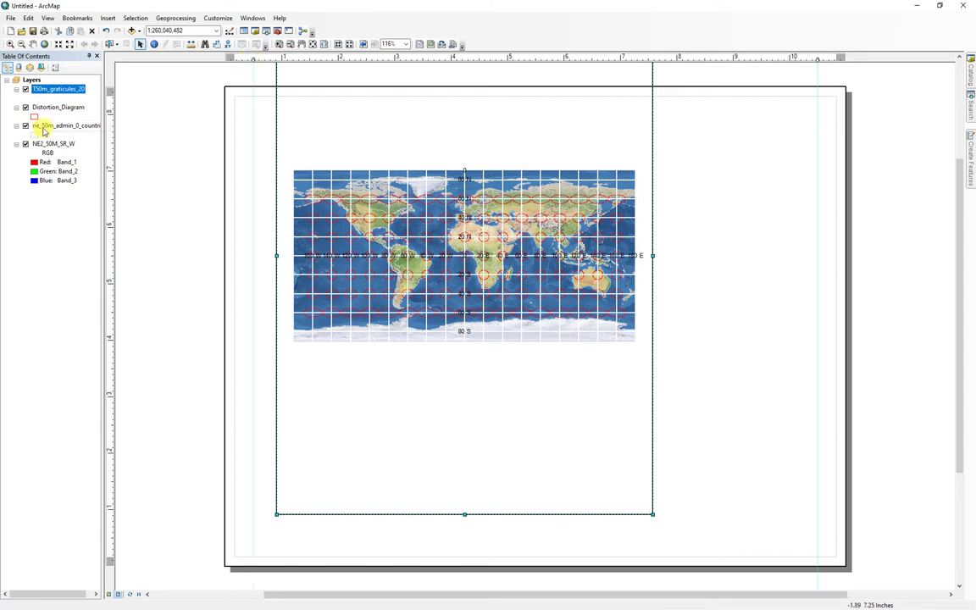
click(109, 104)
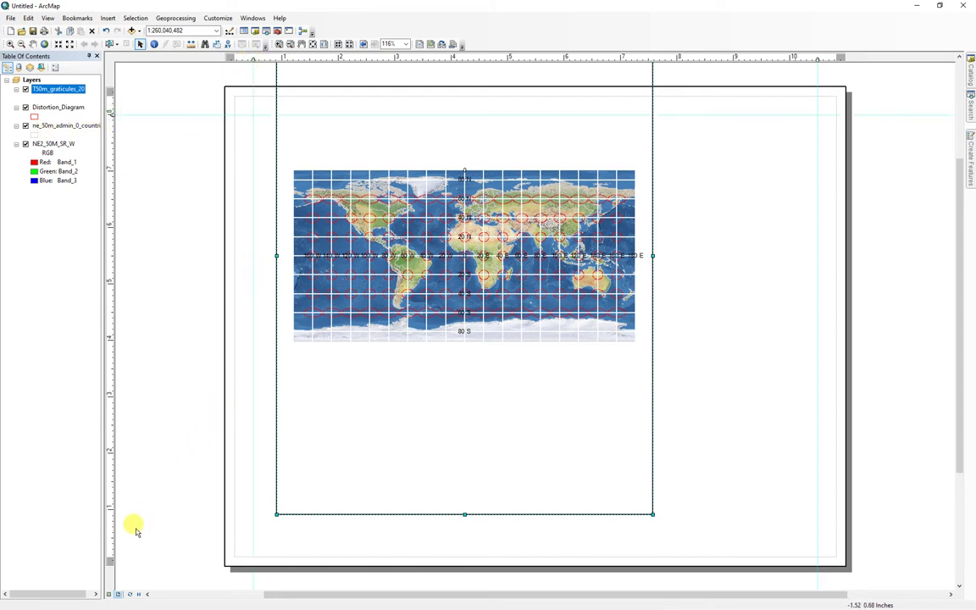
click(110, 539)
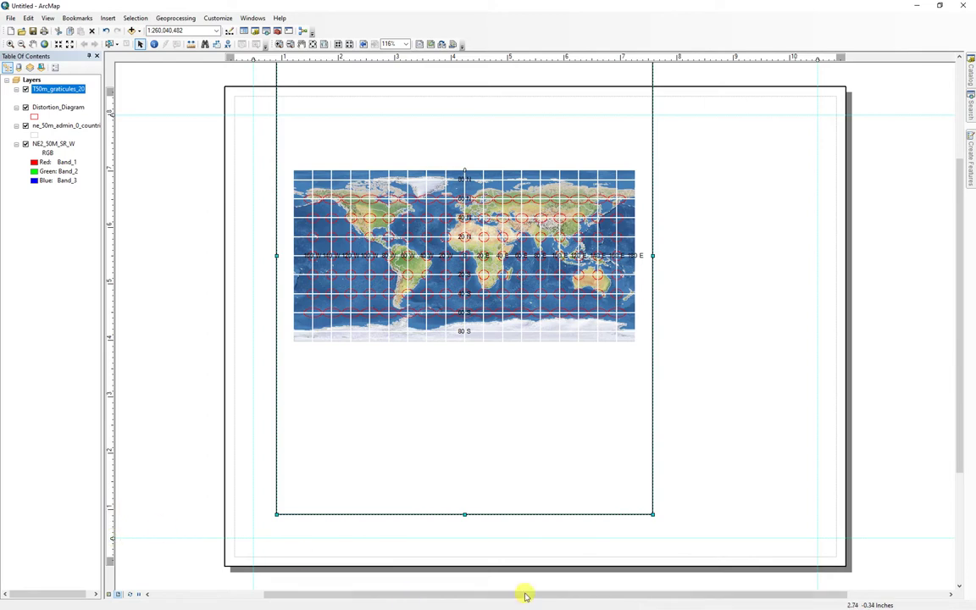
Step: Resize the data frame to the guides, show the whole page, and zoom to full extent
drag(651, 512, 795, 531)
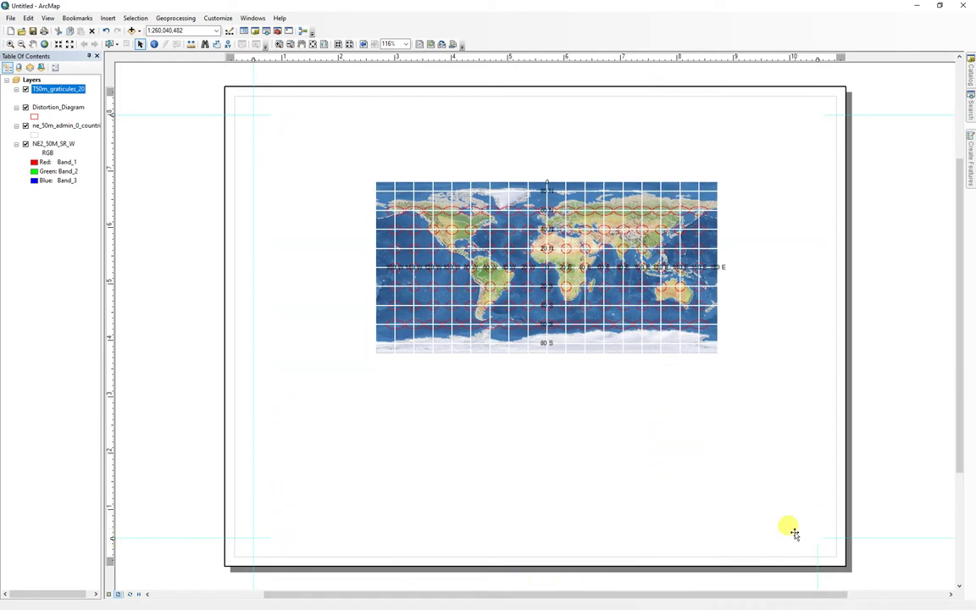
scroll(774, 498, down, 2)
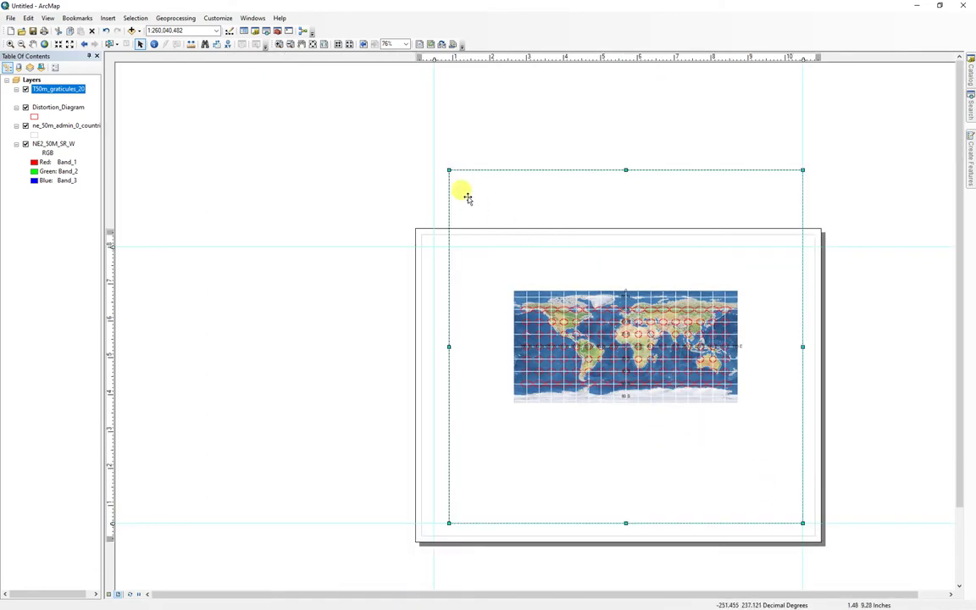
drag(443, 219, 434, 246)
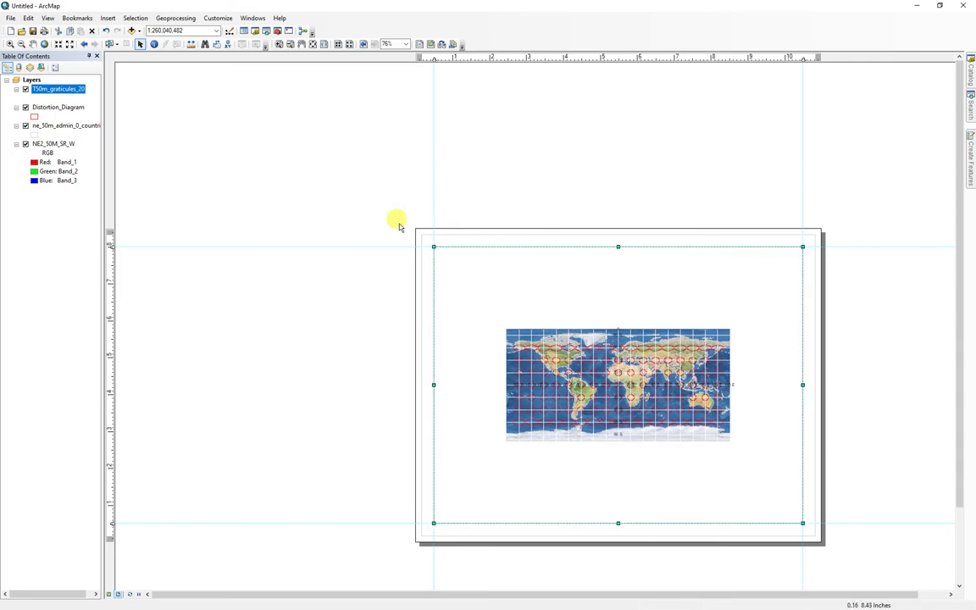
click(313, 44)
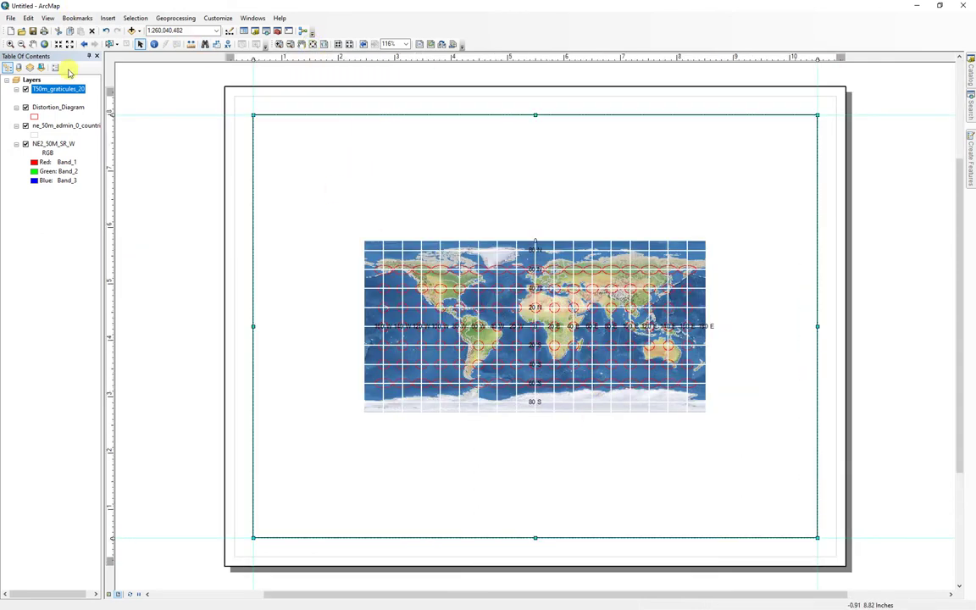
click(44, 45)
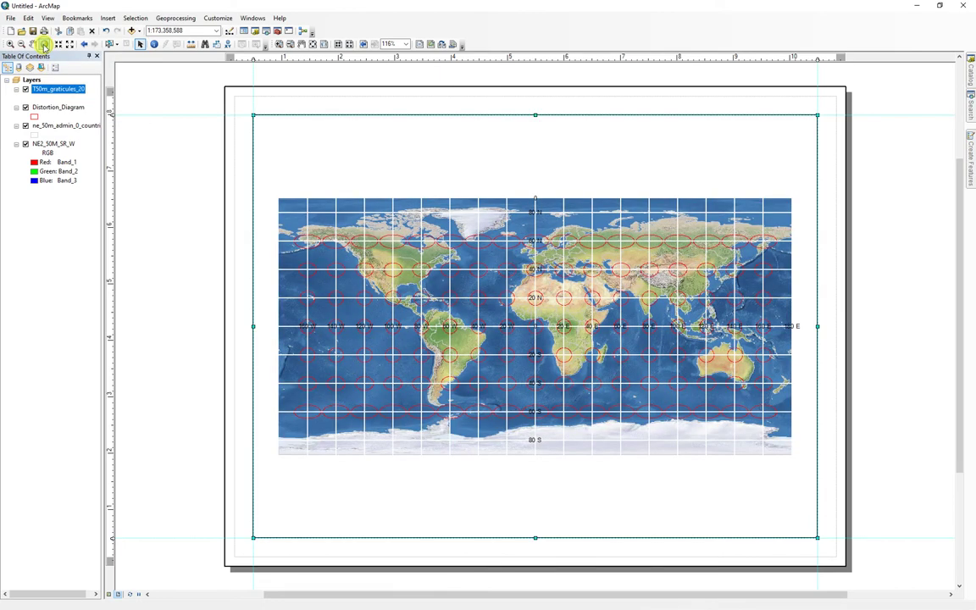
click(890, 421)
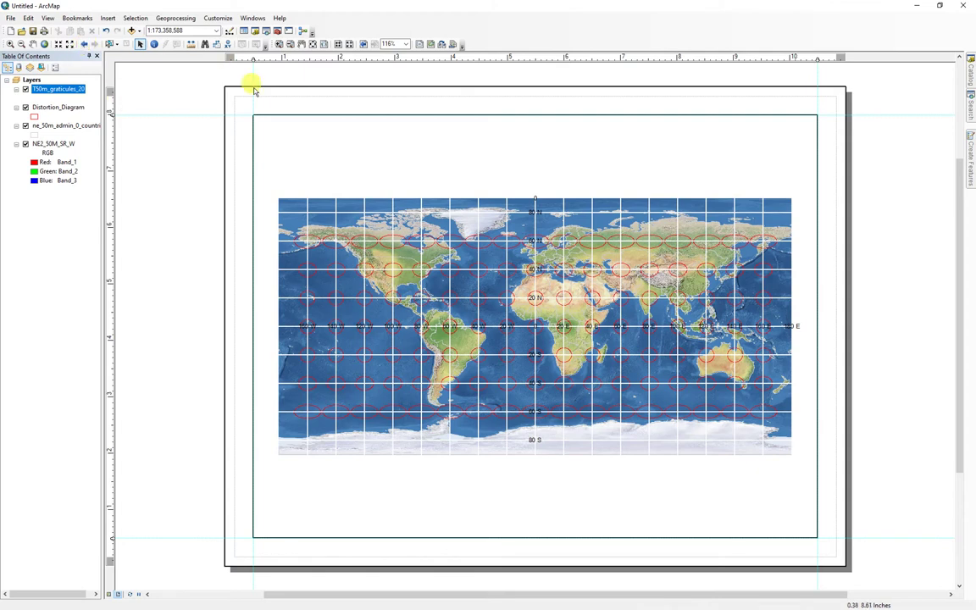
Step: Insert the title 'World Map in WGS 84' and move it down on the page
click(108, 19)
click(110, 41)
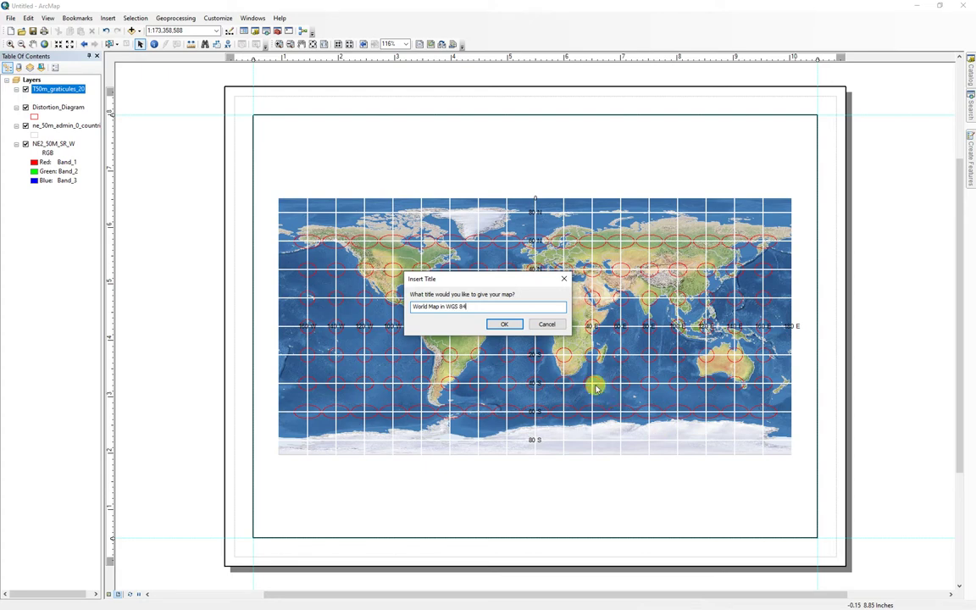
click(504, 323)
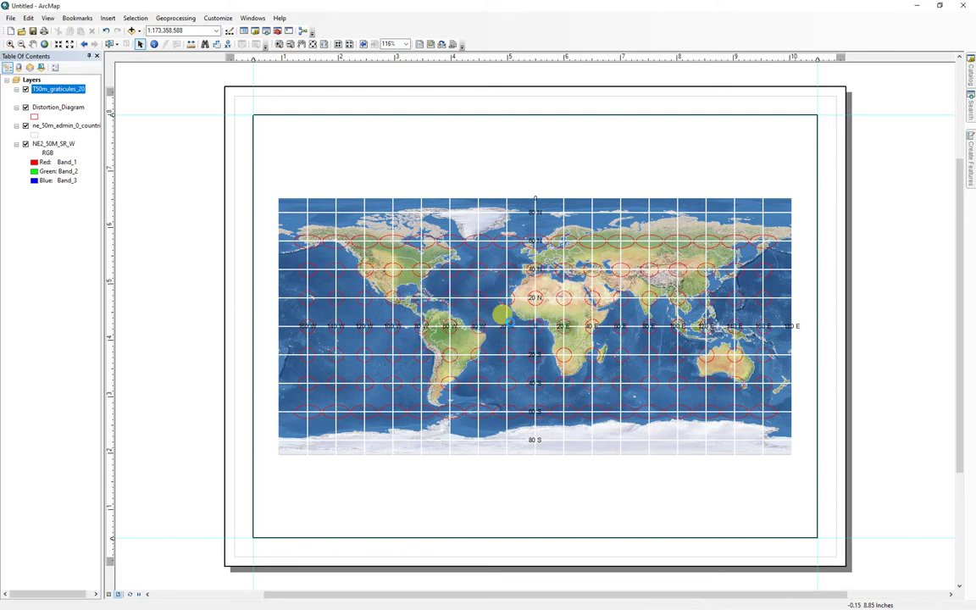
drag(549, 134, 555, 166)
Step: Add a Scale Line 1 scale bar at the lower left, stretched to 10,000 Miles
click(108, 18)
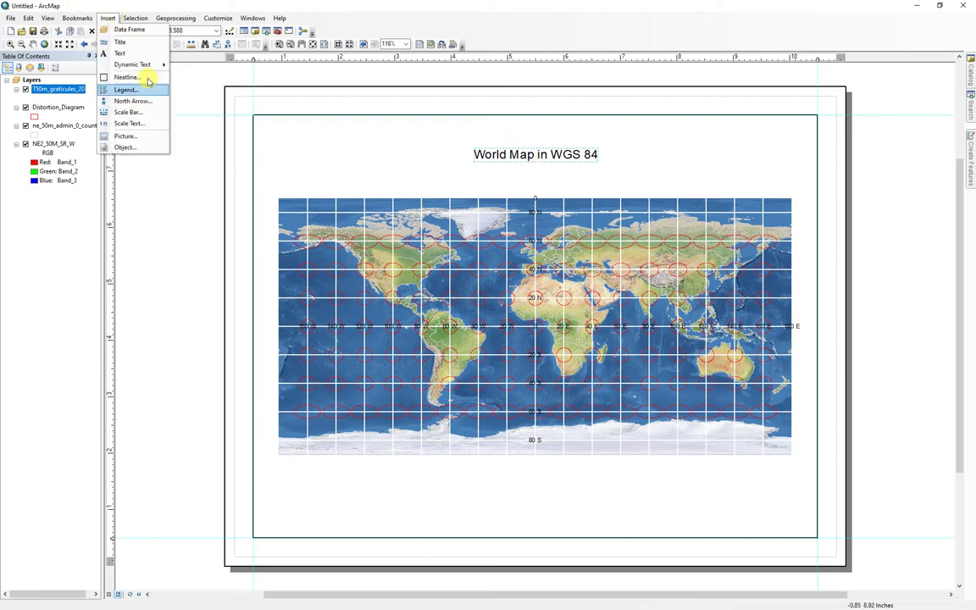
click(127, 112)
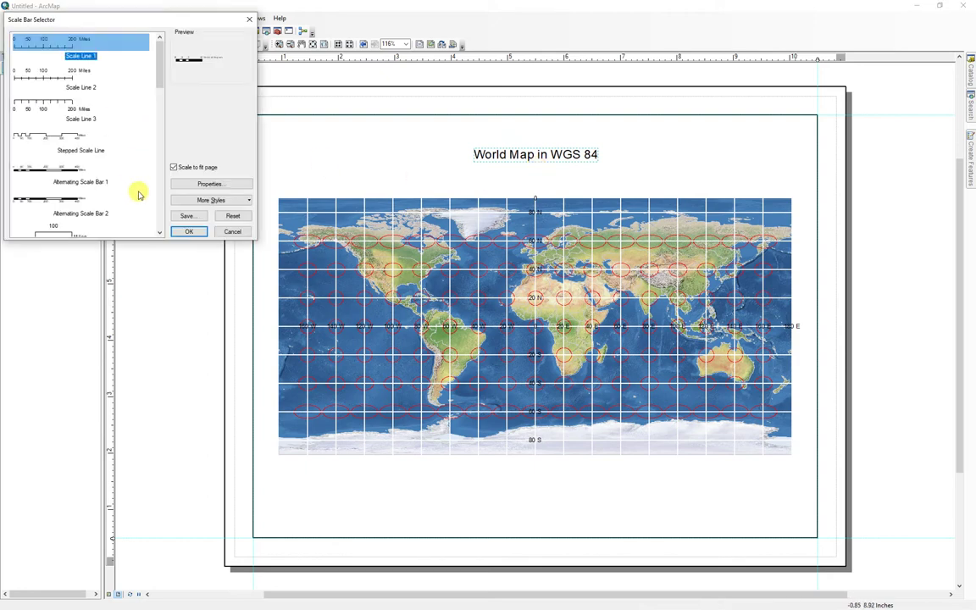
click(189, 230)
drag(573, 340, 399, 506)
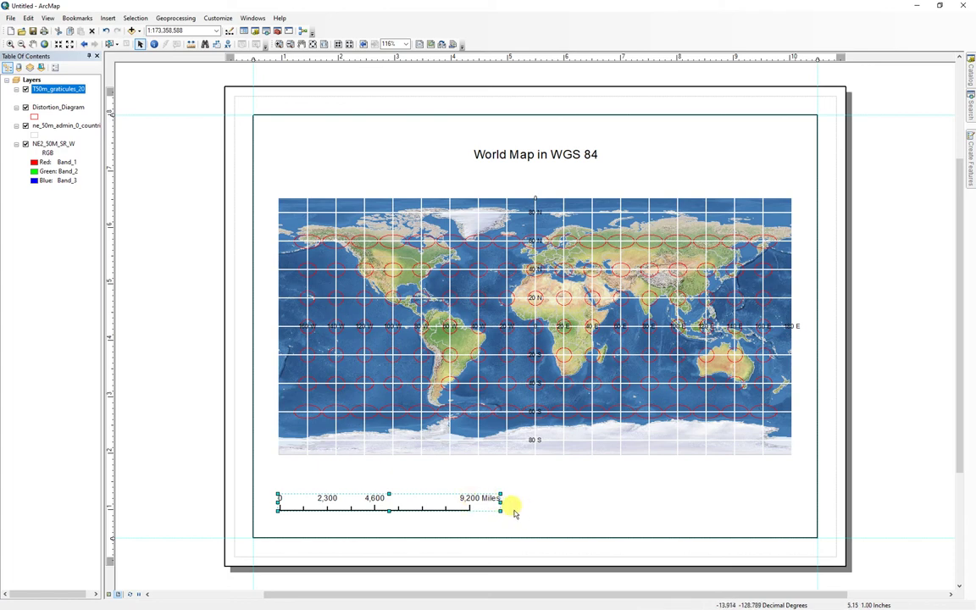
drag(503, 503, 519, 503)
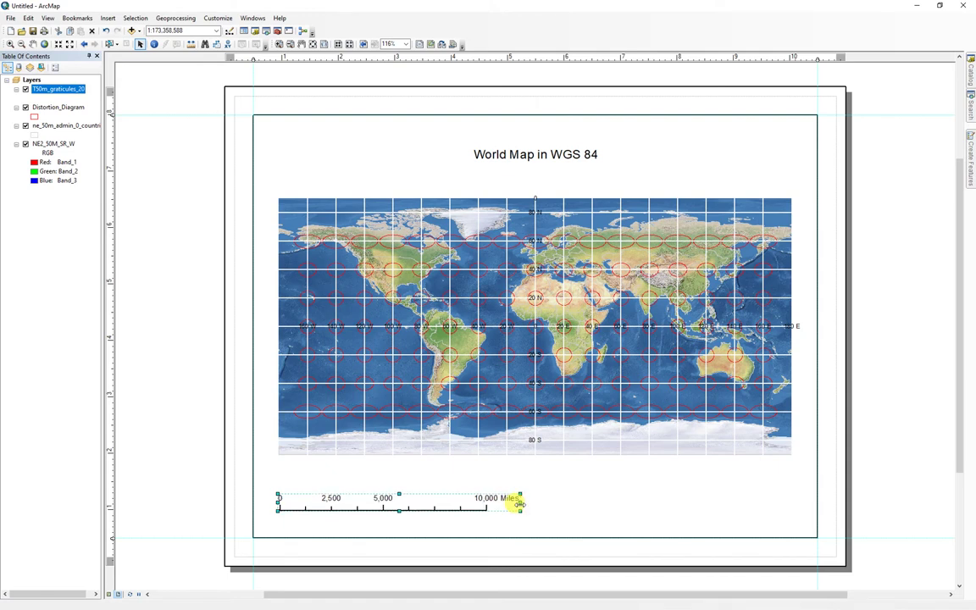
click(593, 516)
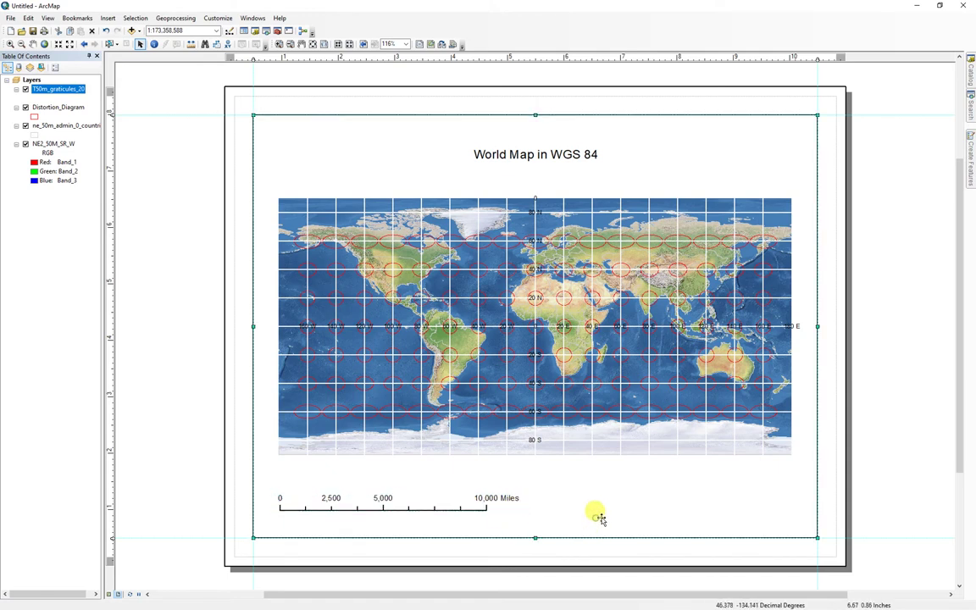
click(883, 484)
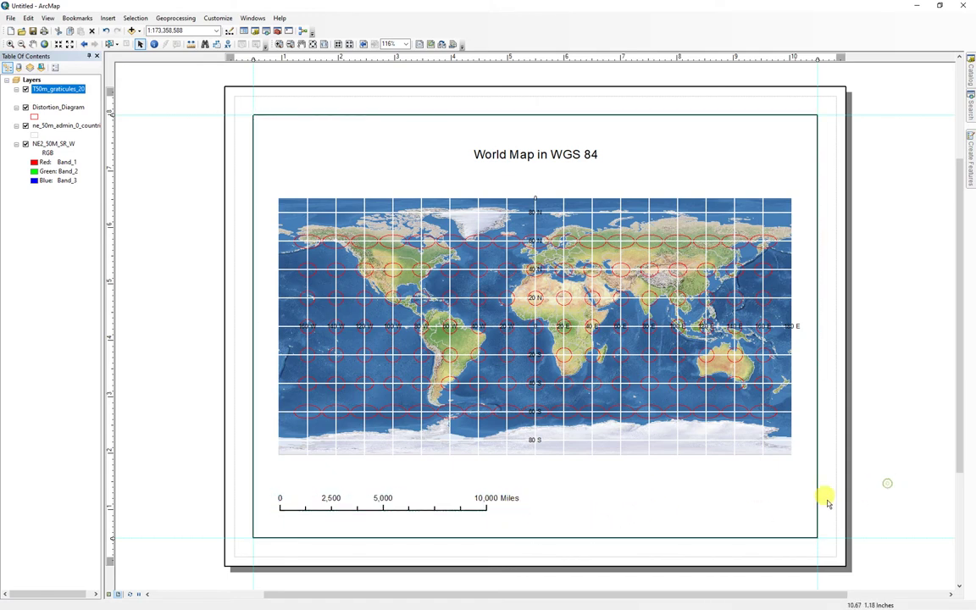
Step: Insert Coordinate System dynamic text and place it at the layout's lower right
click(108, 17)
mouse_move(132, 65)
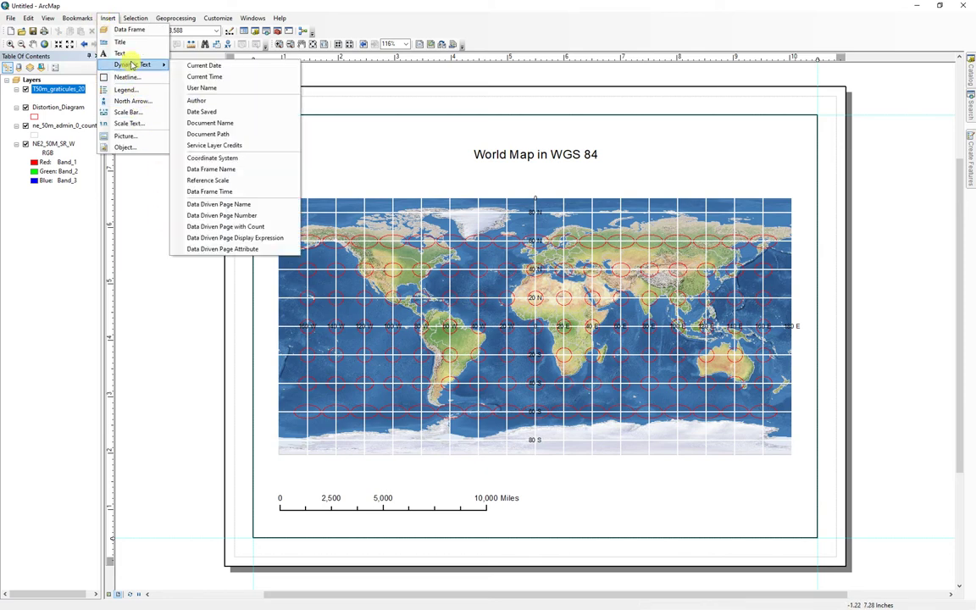
click(217, 160)
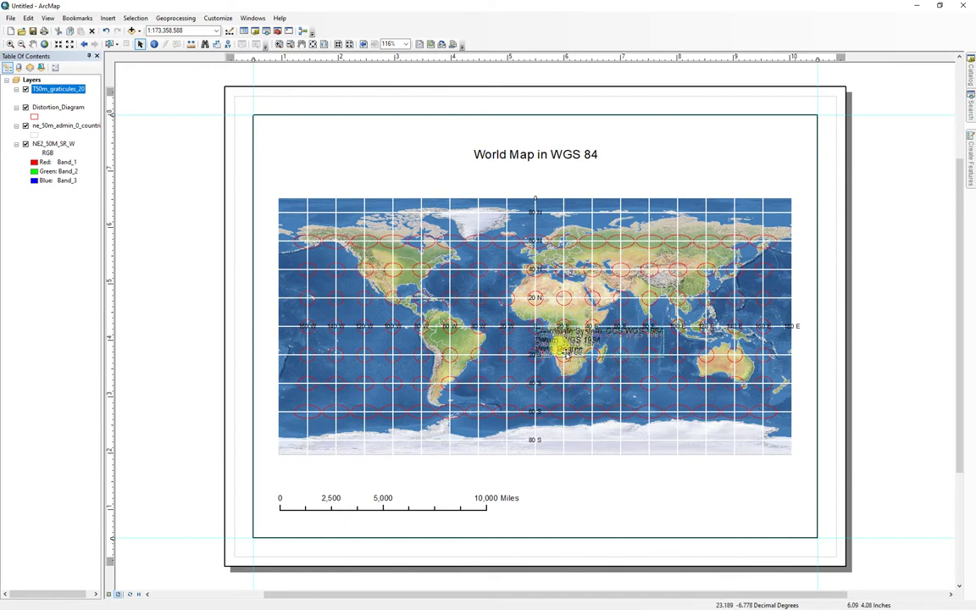
drag(566, 356, 693, 500)
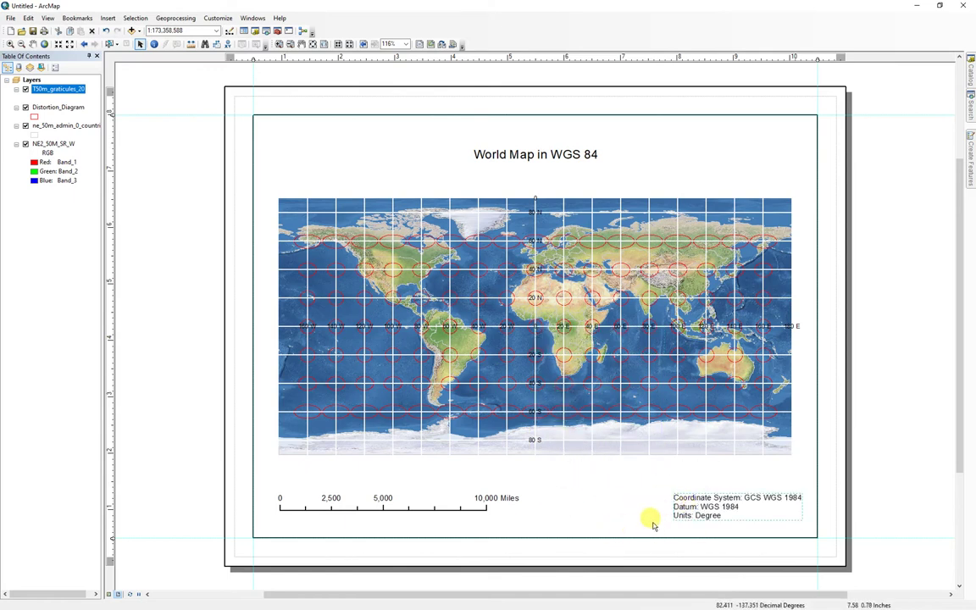
click(792, 479)
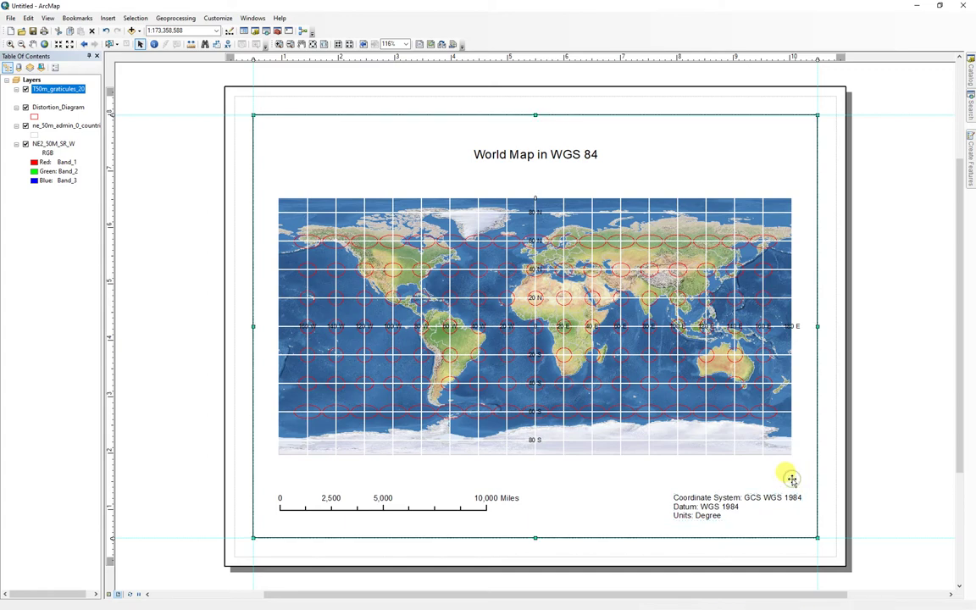
Step: Start saving the map document with File > Save
click(704, 495)
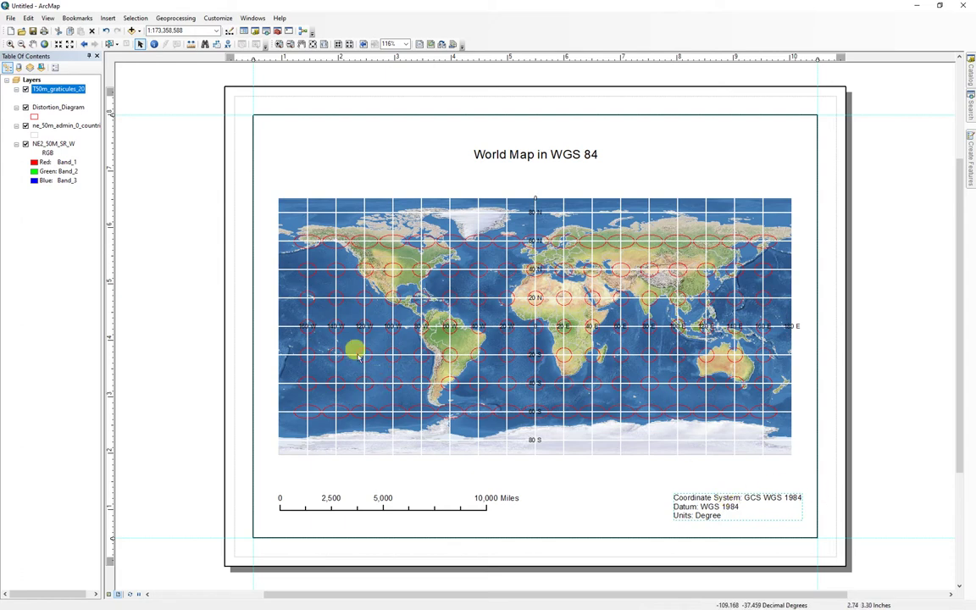
click(12, 18)
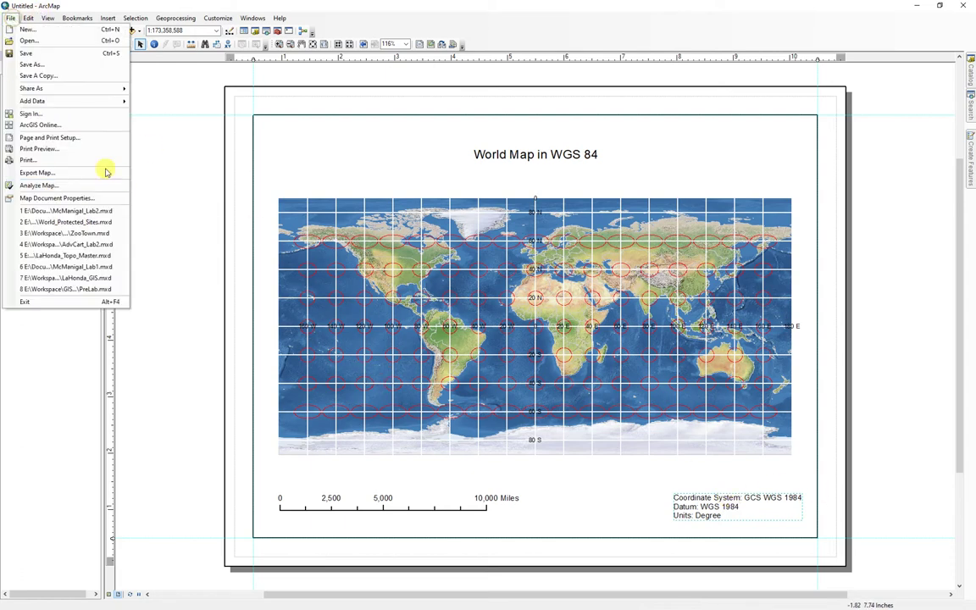
click(23, 51)
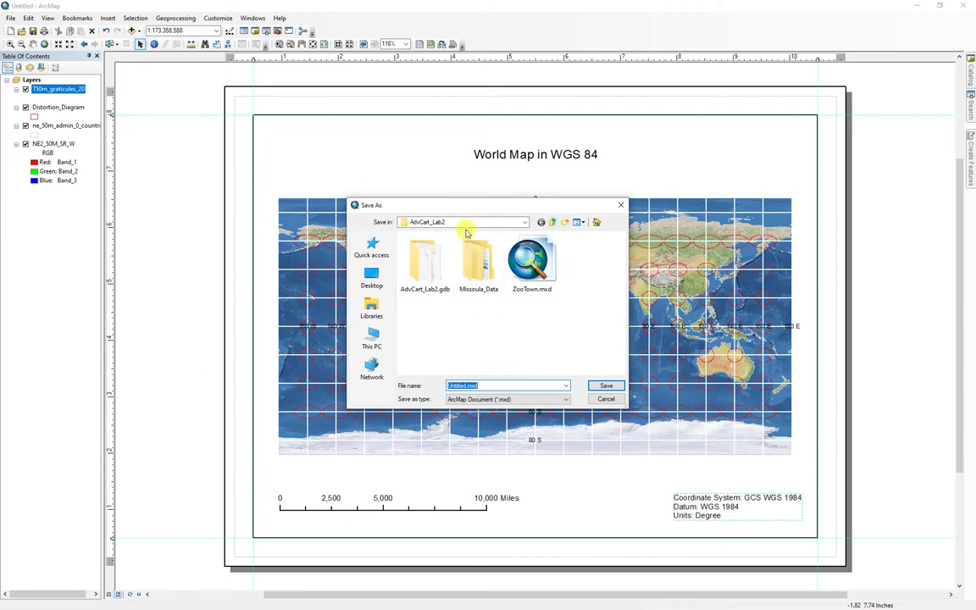
Step: Browse the Save As dialog to Documents > Intro_GIS > Labs > IntroGIS_Lab3
click(554, 222)
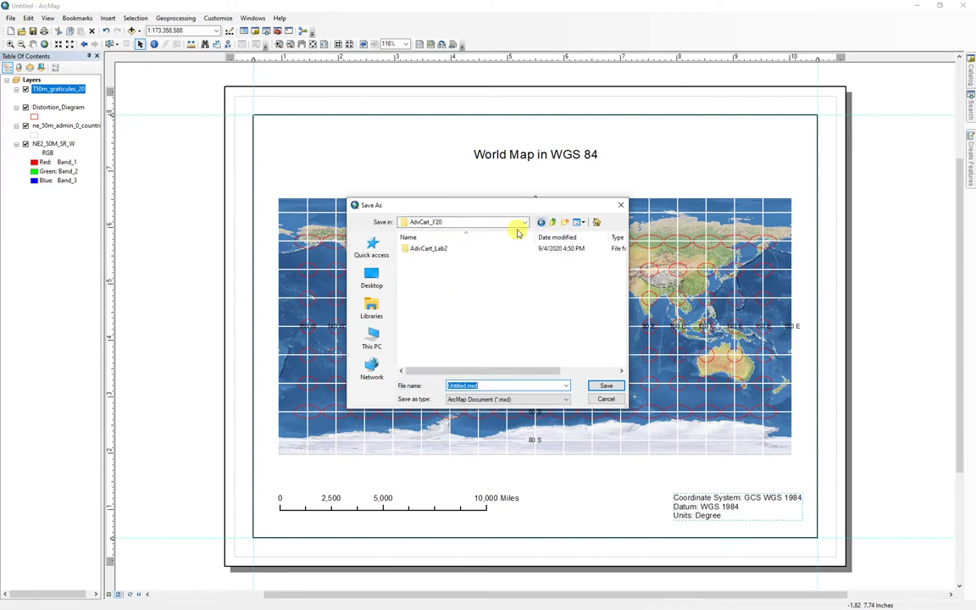
click(553, 222)
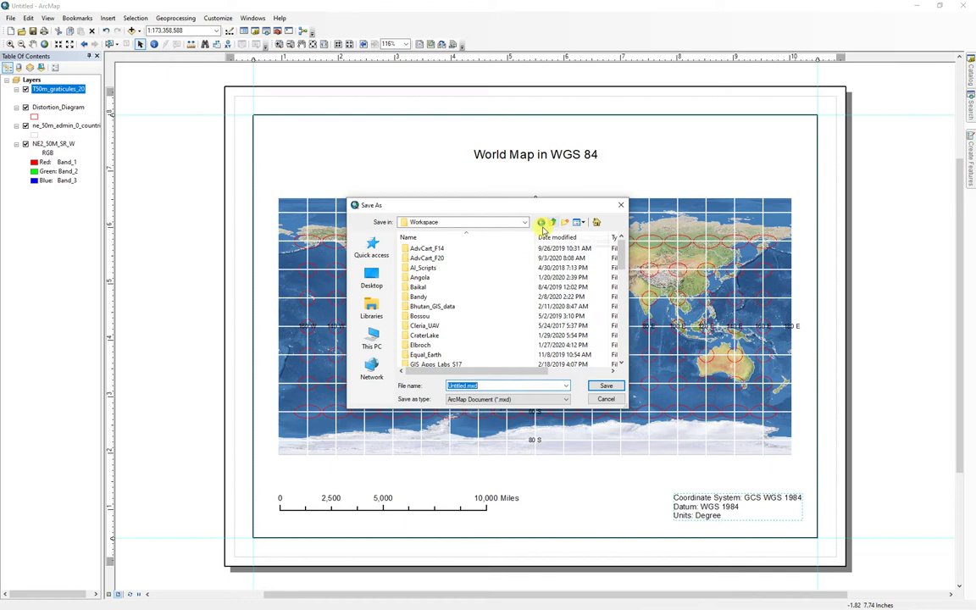
click(553, 222)
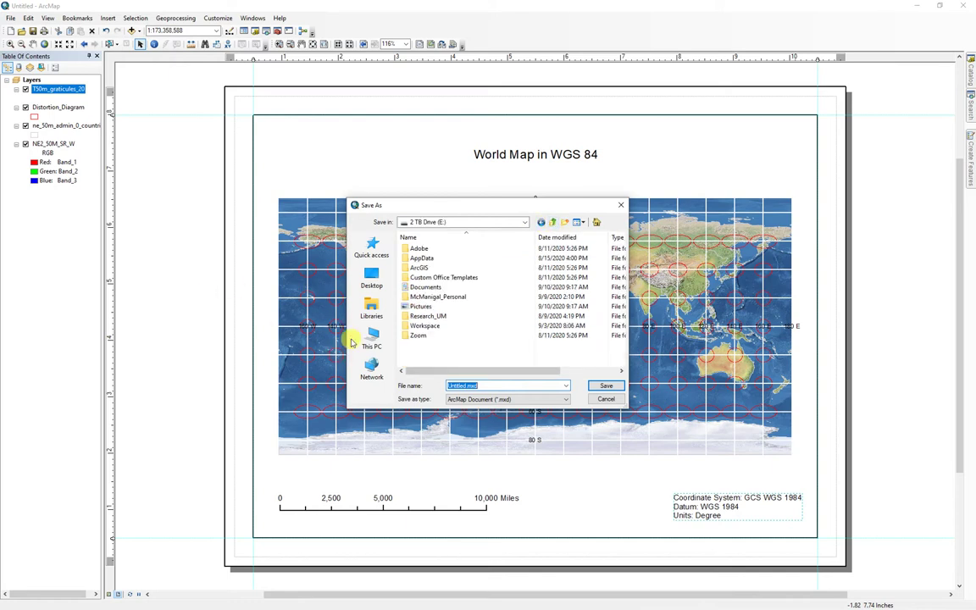
click(371, 310)
click(372, 339)
scroll(474, 319, down, 8)
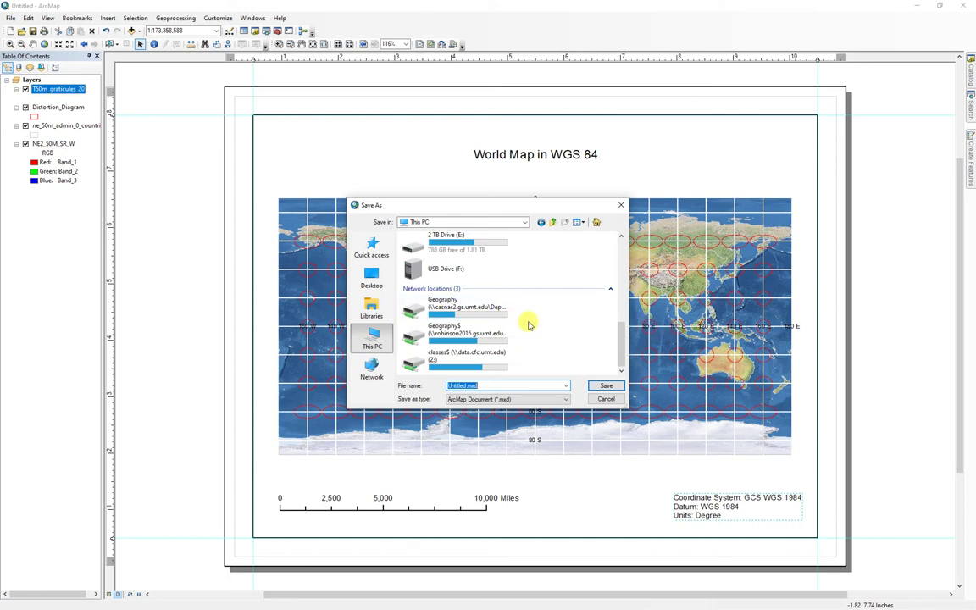
scroll(528, 325, up, 8)
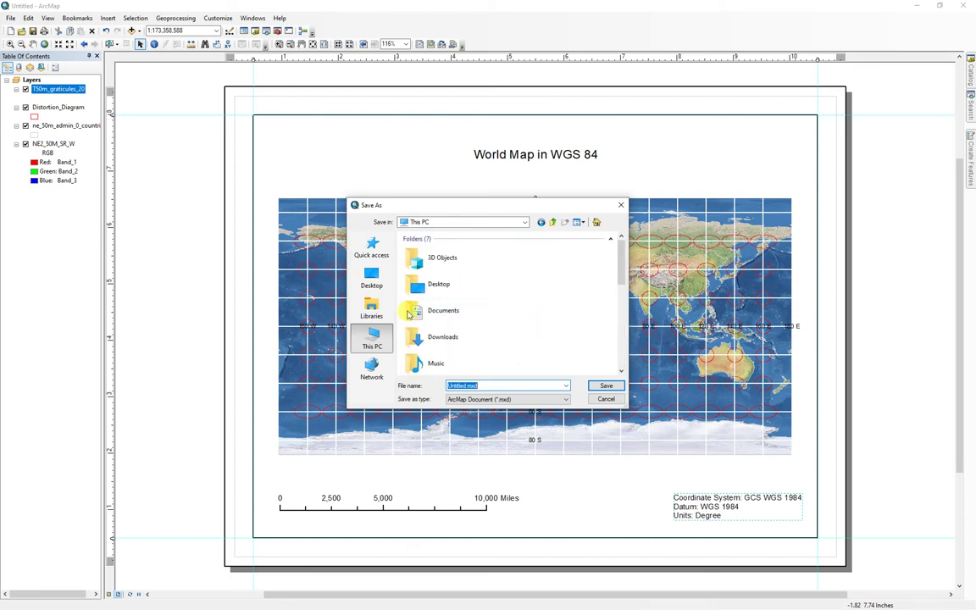
double_click(446, 310)
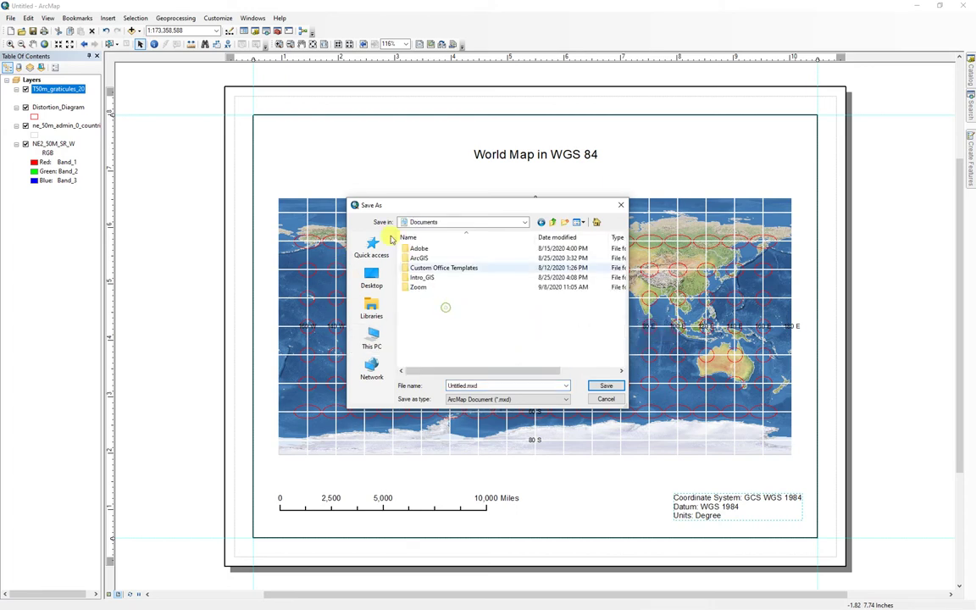
double_click(422, 278)
double_click(424, 258)
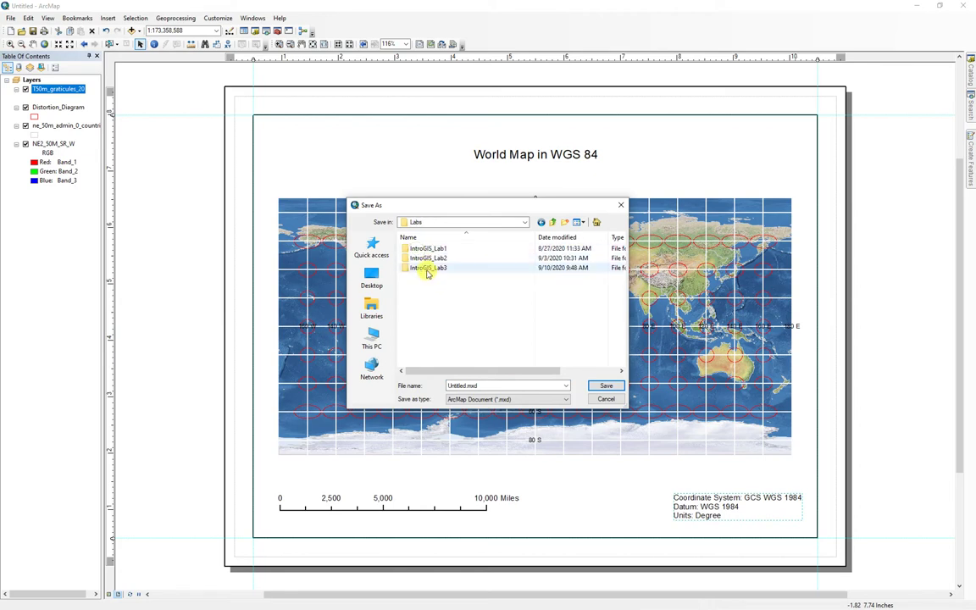
double_click(428, 267)
Step: Save the map document there, named with the student's surname followed by _WGS84
double_click(487, 385)
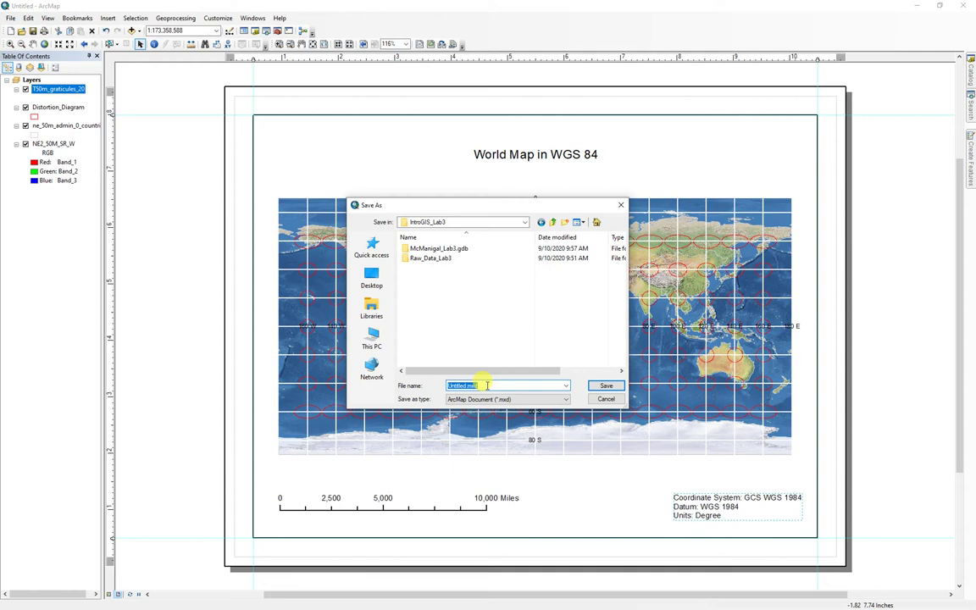
text(McManigal)
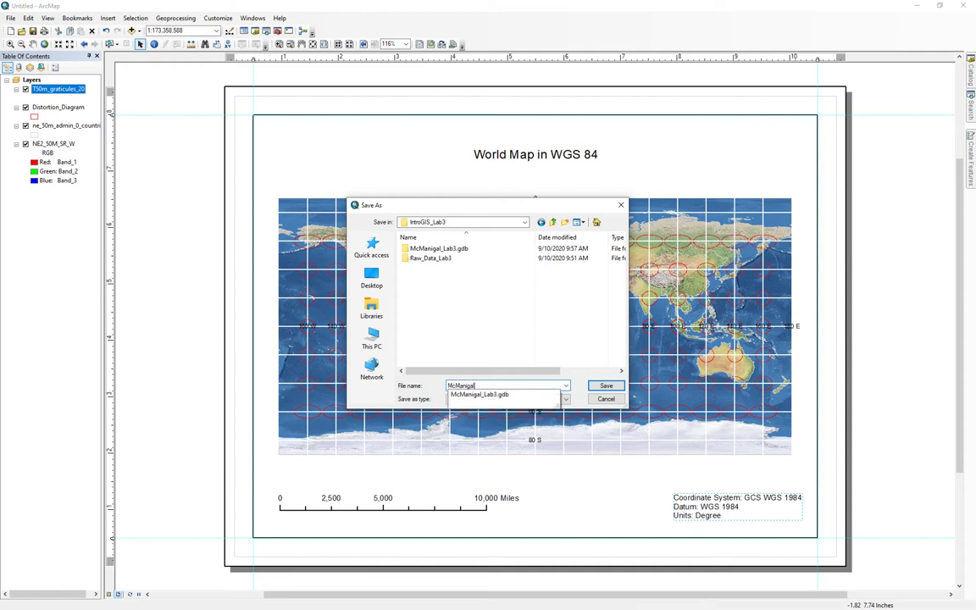
text(_WGS84)
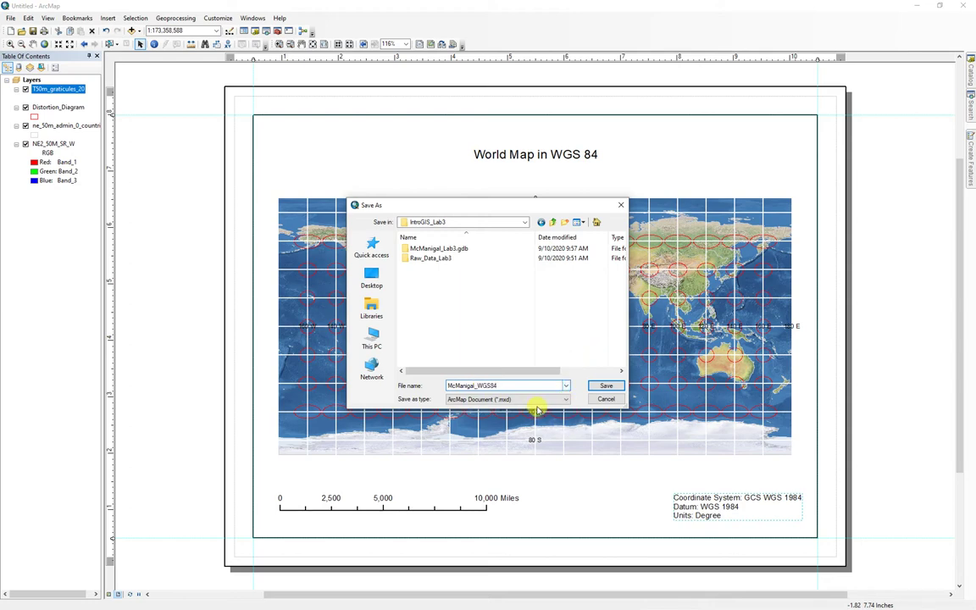
click(605, 388)
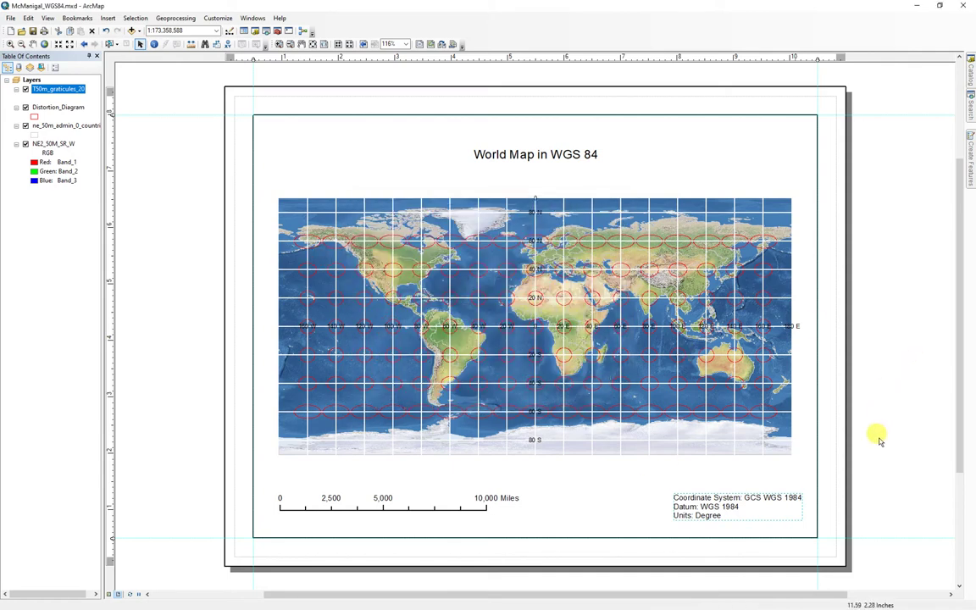
click(806, 476)
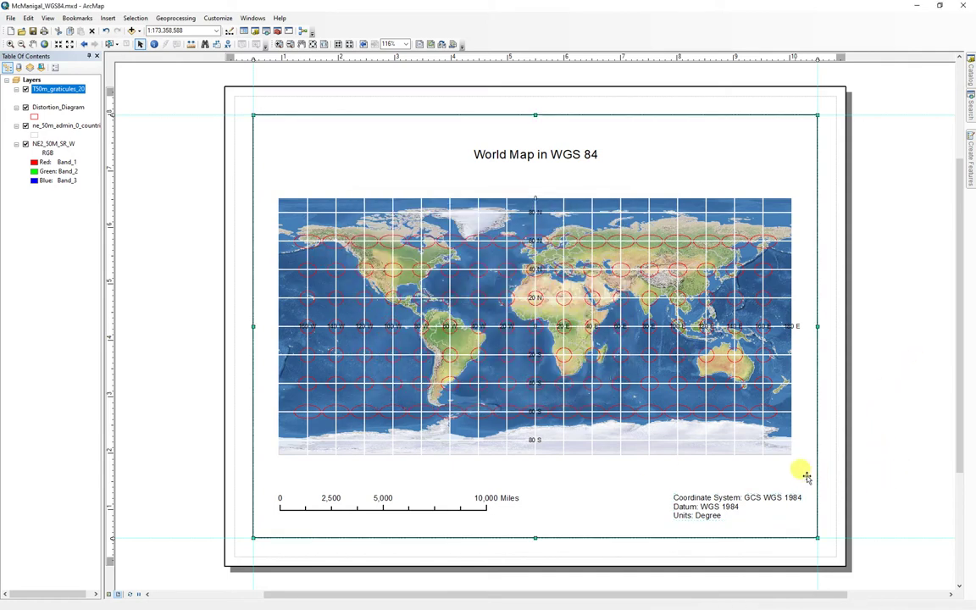
click(911, 471)
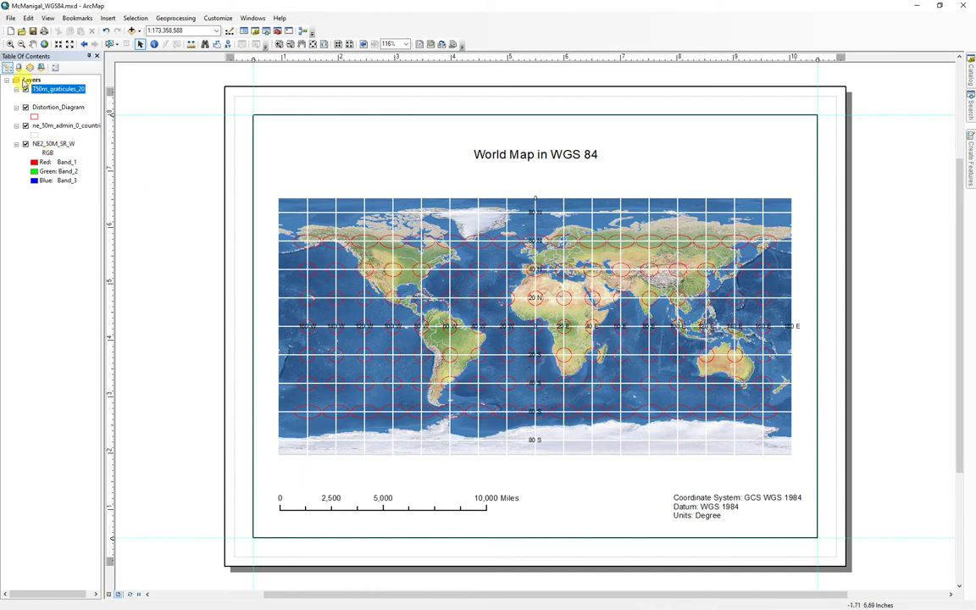
click(33, 81)
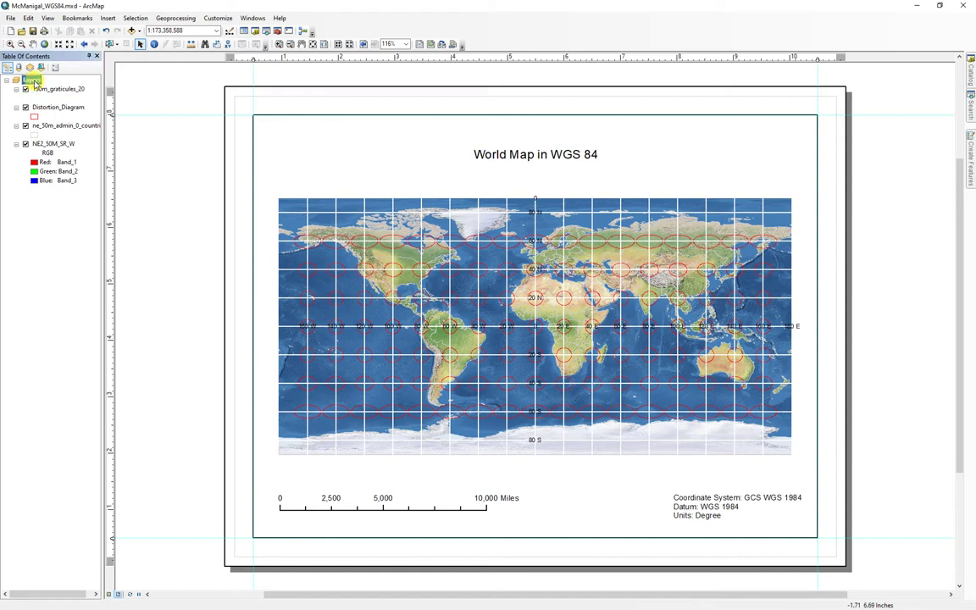
Step: Set the Layers data frame's coordinate system to Projected > World > Mercator (world)
right_click(33, 81)
click(65, 301)
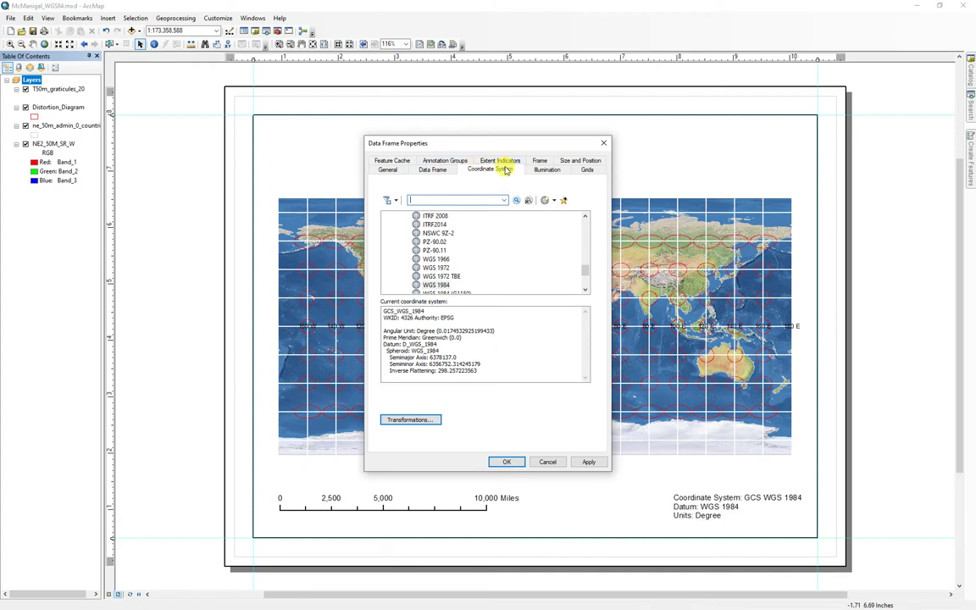
drag(588, 273, 585, 225)
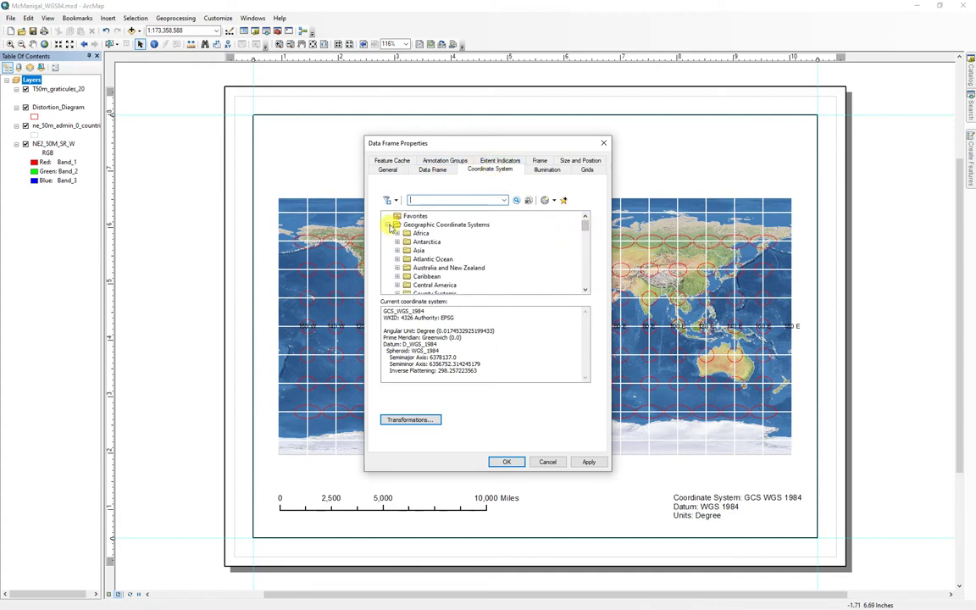
click(389, 225)
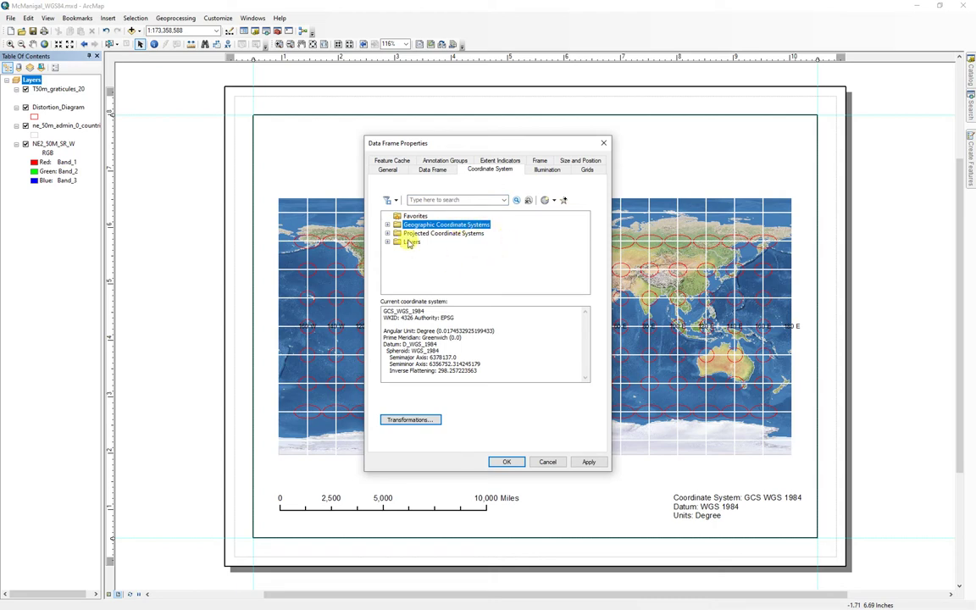
click(387, 234)
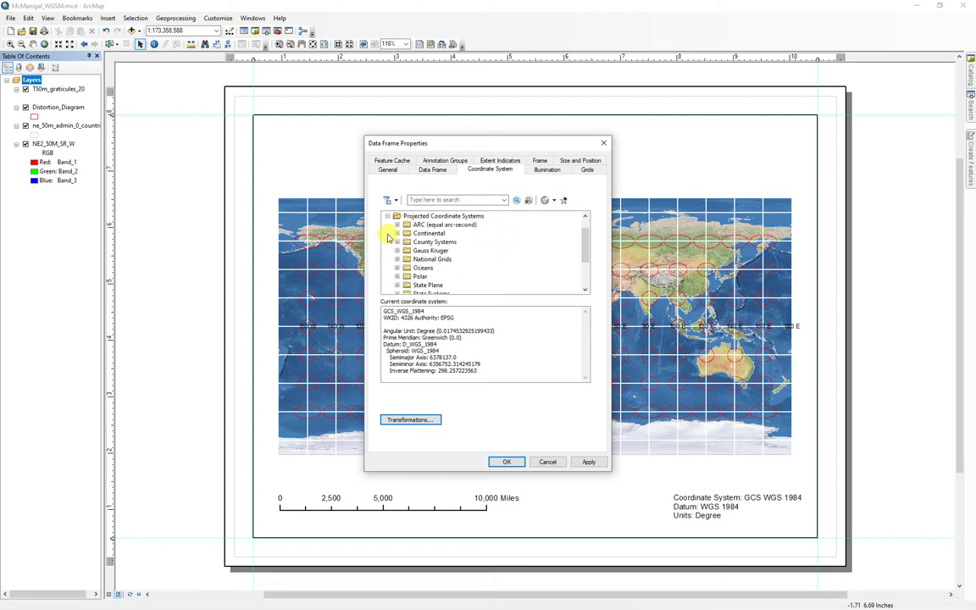
scroll(495, 262, down, 2)
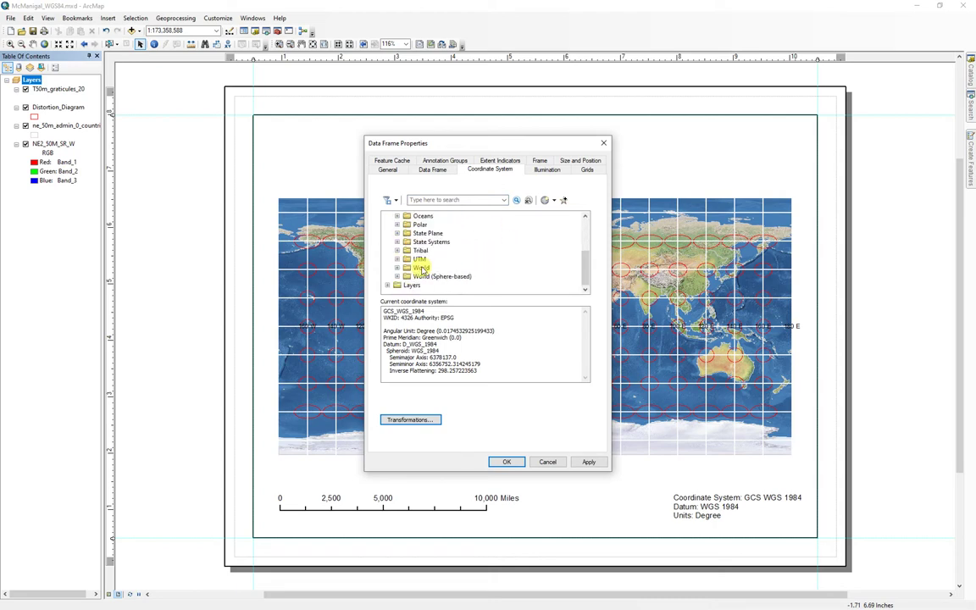
double_click(421, 268)
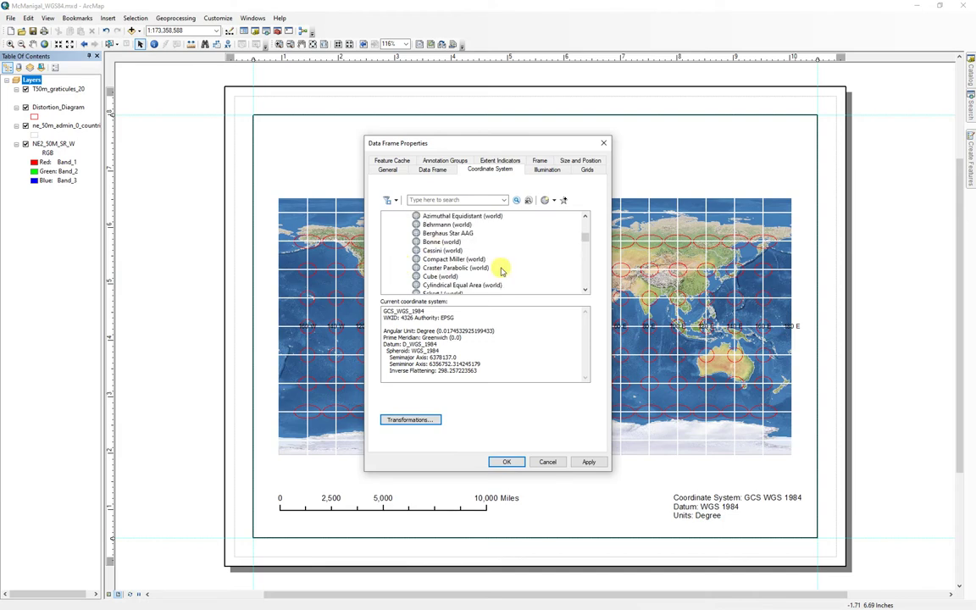
scroll(501, 271, down, 7)
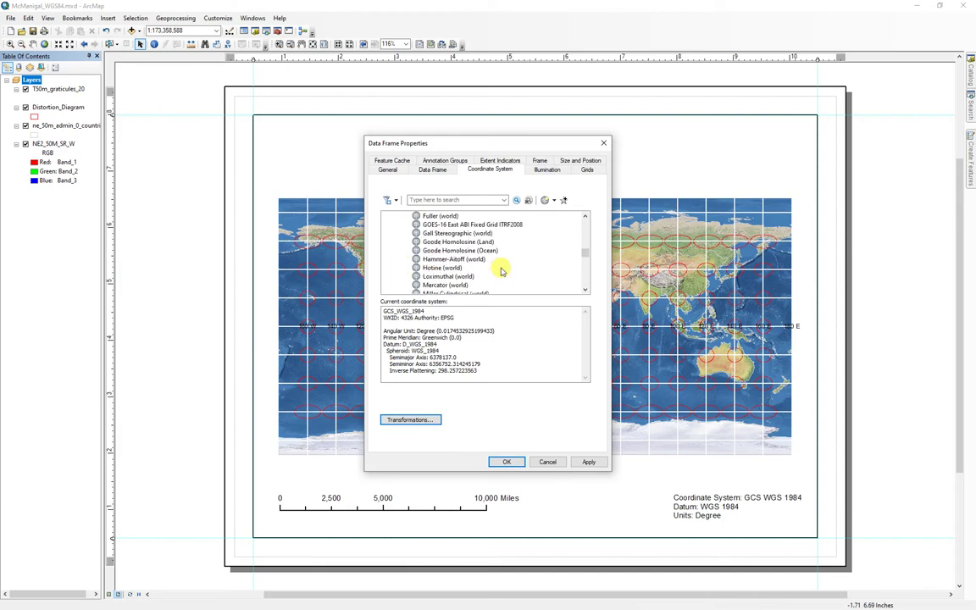
click(445, 284)
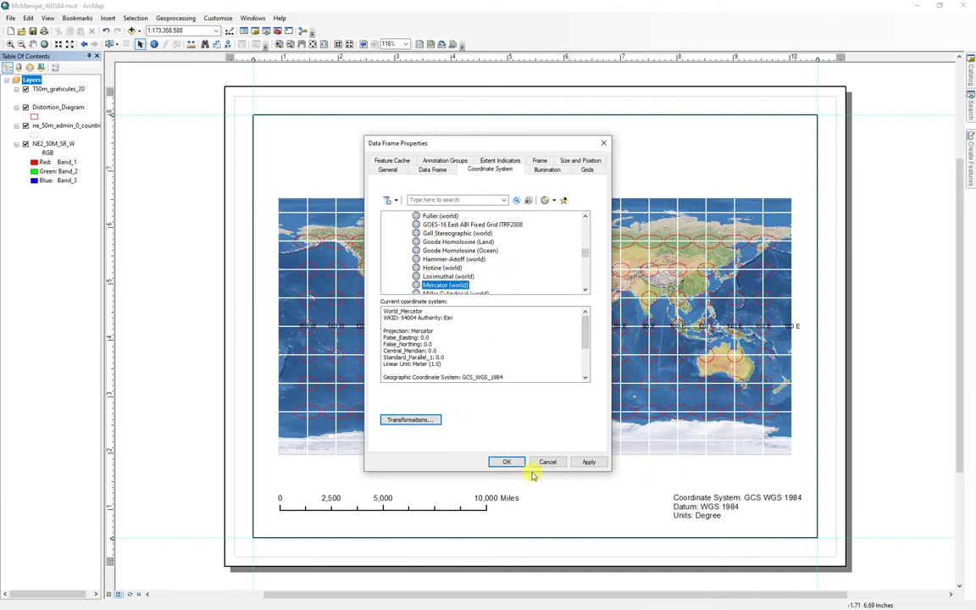
click(506, 462)
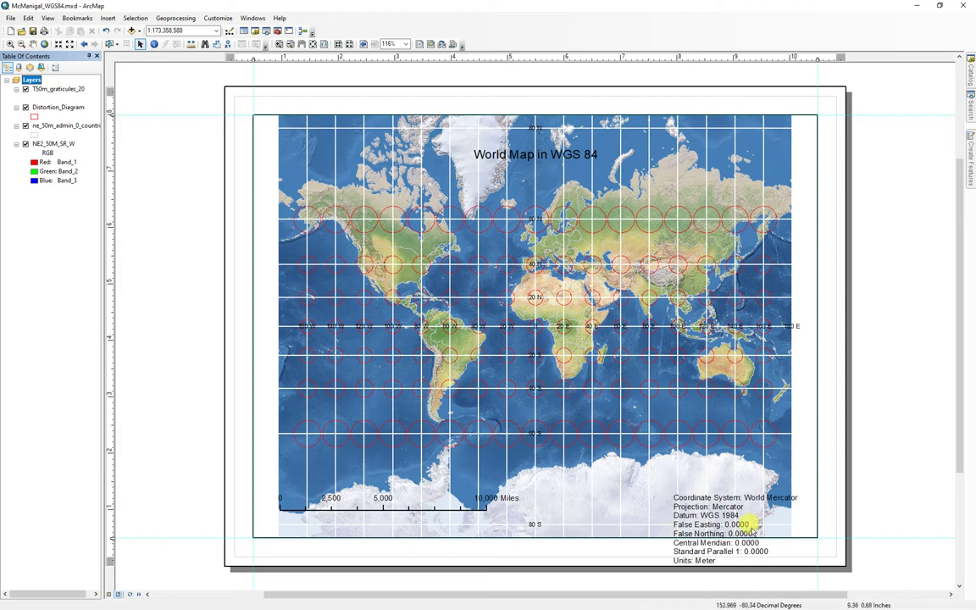
Step: Move the coordinate-system text up-left and zoom the Mercator map to 1:150,000,000 scale
drag(708, 509, 690, 470)
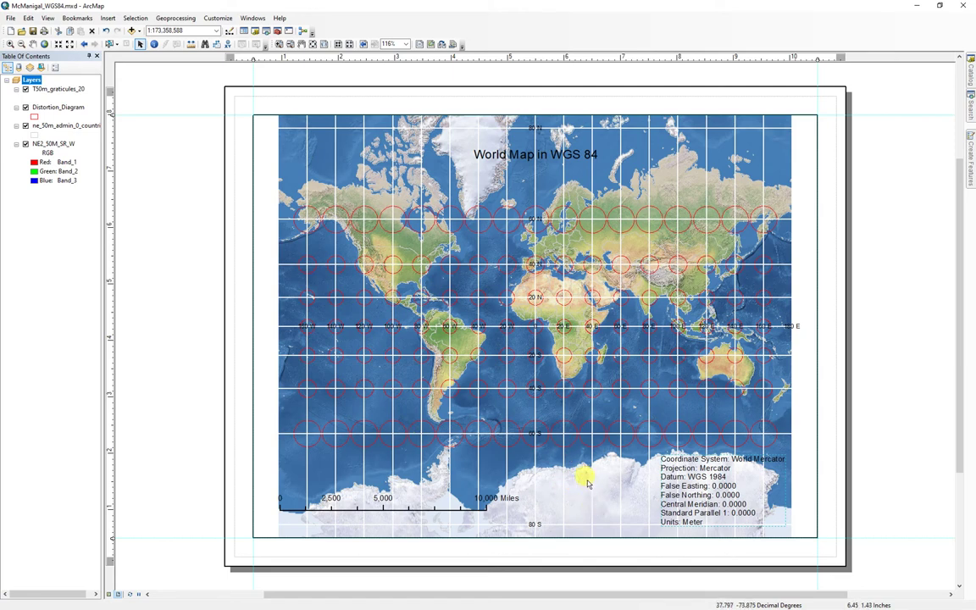
click(69, 44)
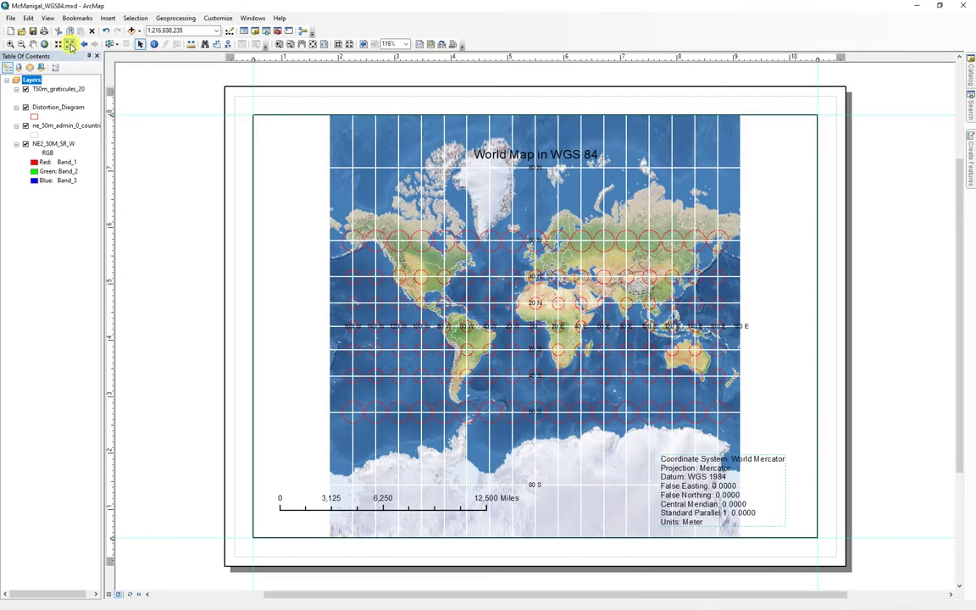
click(58, 44)
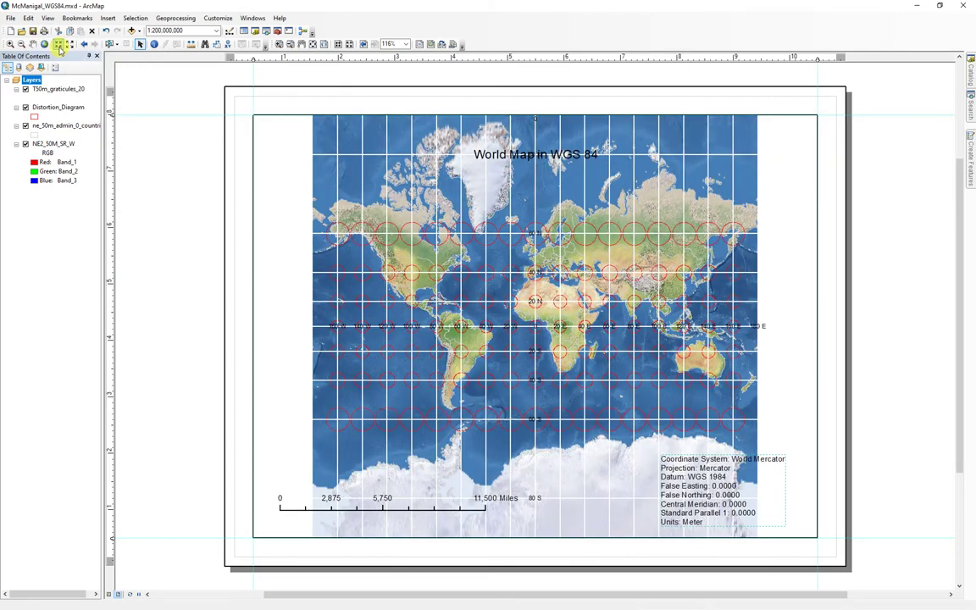
click(58, 44)
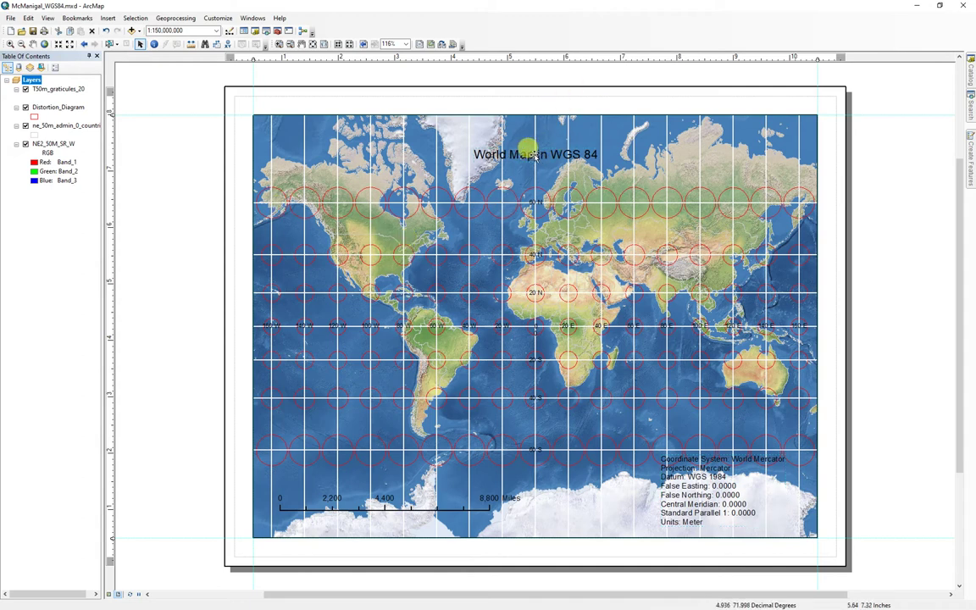
right_click(515, 155)
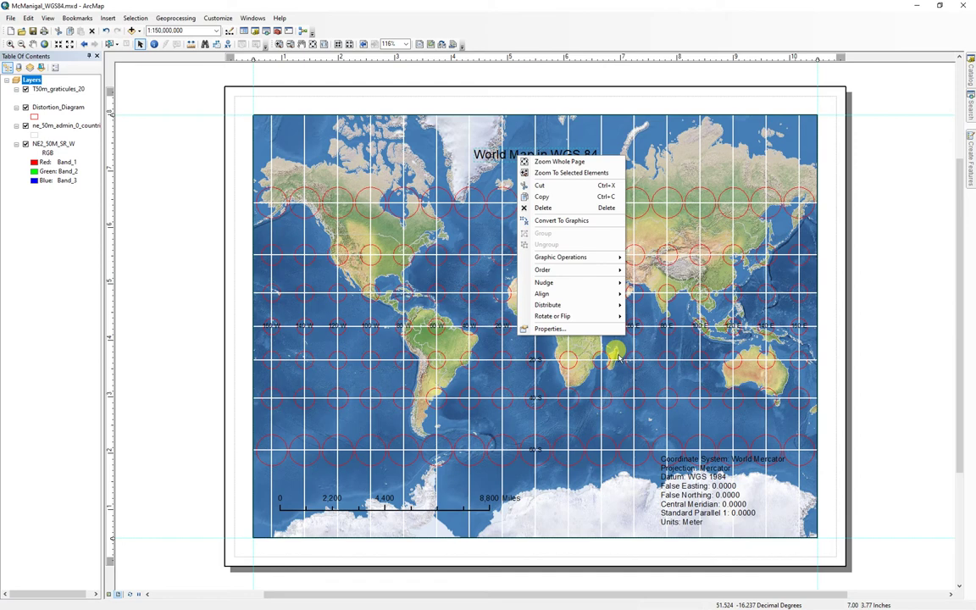
Step: Convert the title to graphics and replace 'WGS 84' with 'the Mercator Projection'
click(566, 325)
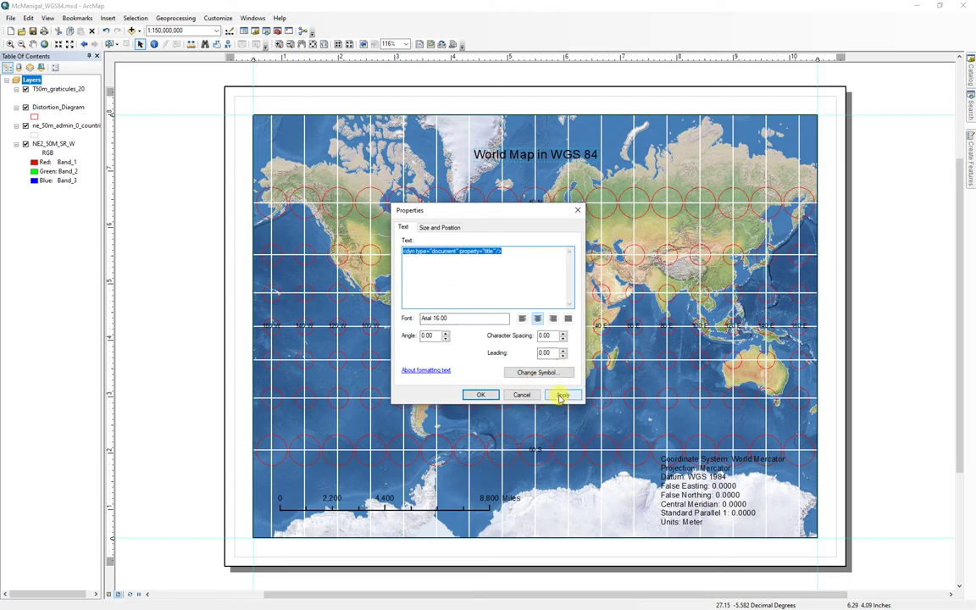
click(522, 394)
right_click(546, 158)
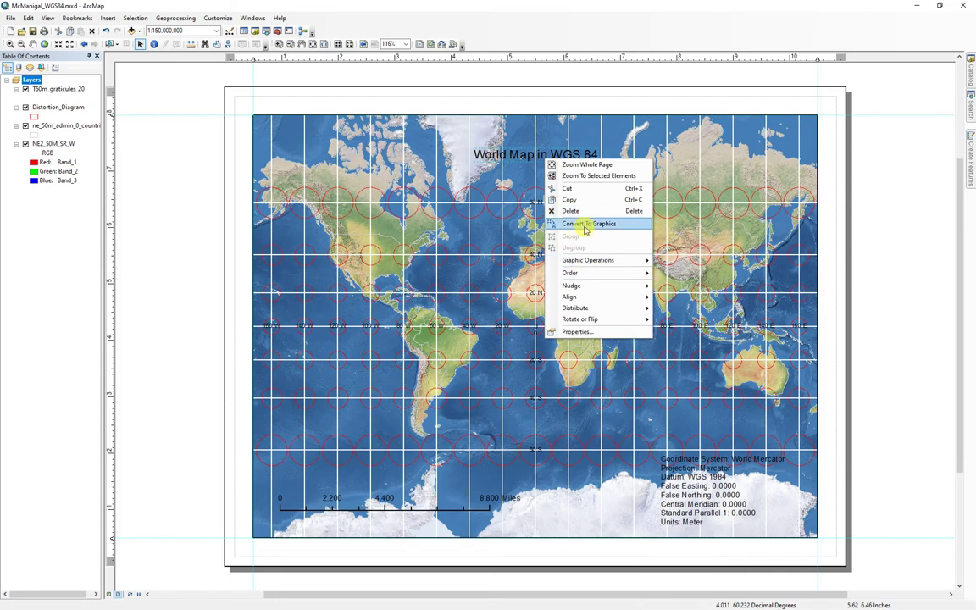
click(584, 223)
right_click(534, 161)
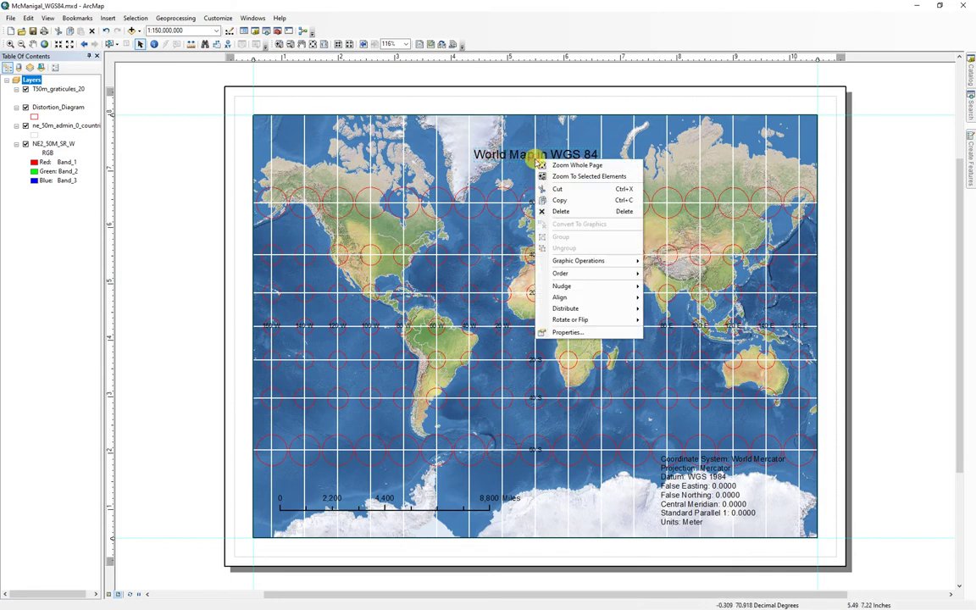
click(573, 333)
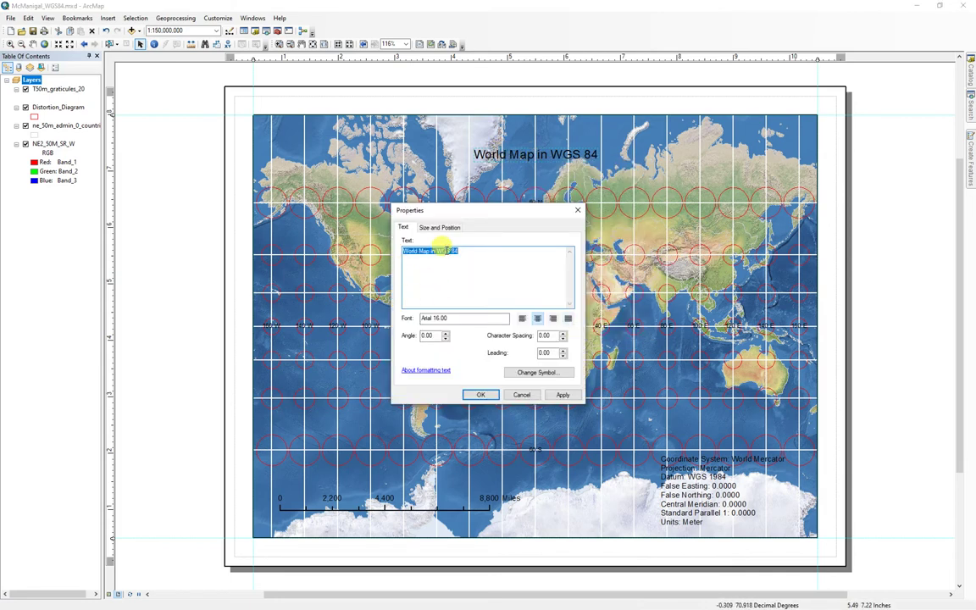
drag(464, 251, 436, 252)
text(the)
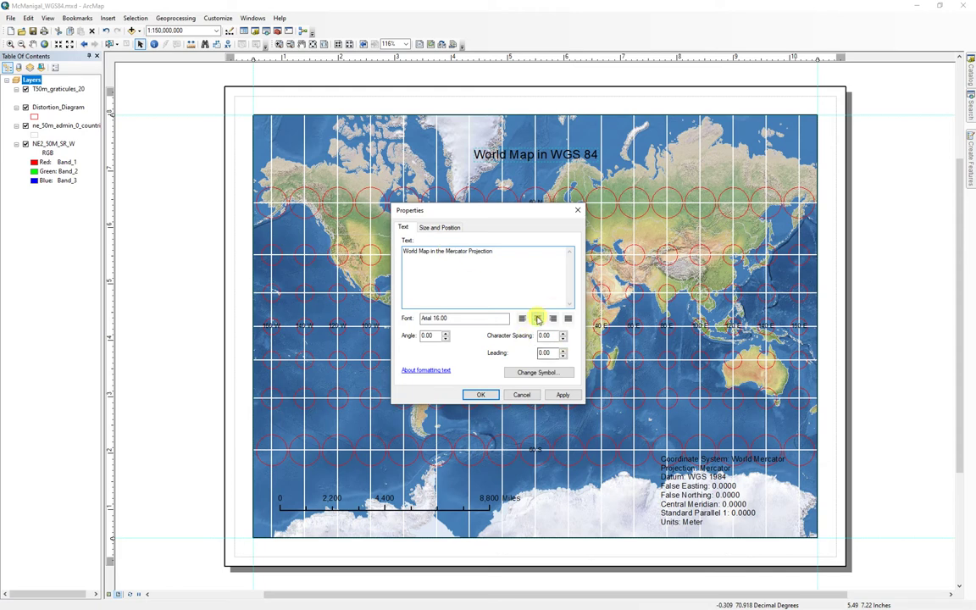
click(483, 395)
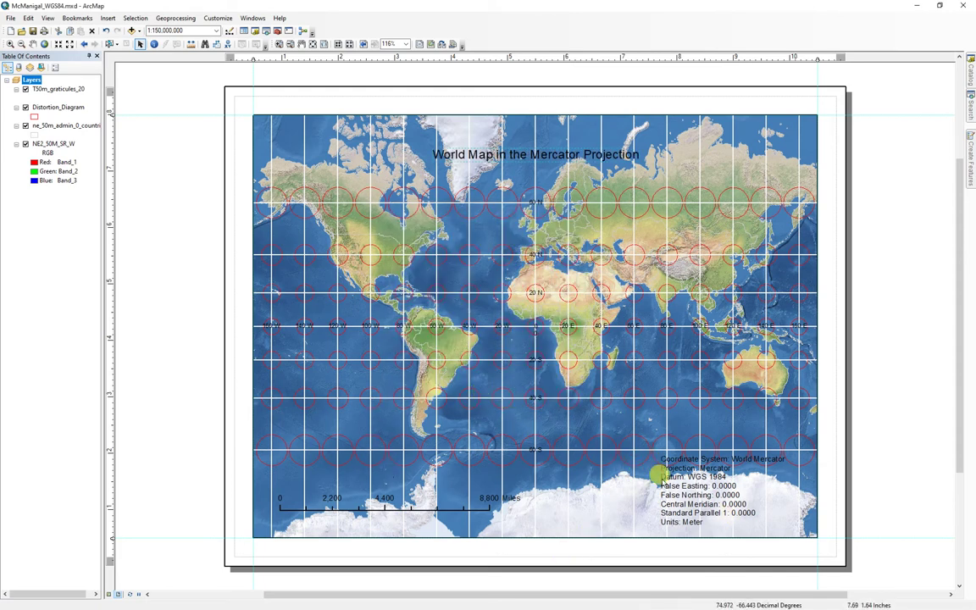
click(708, 499)
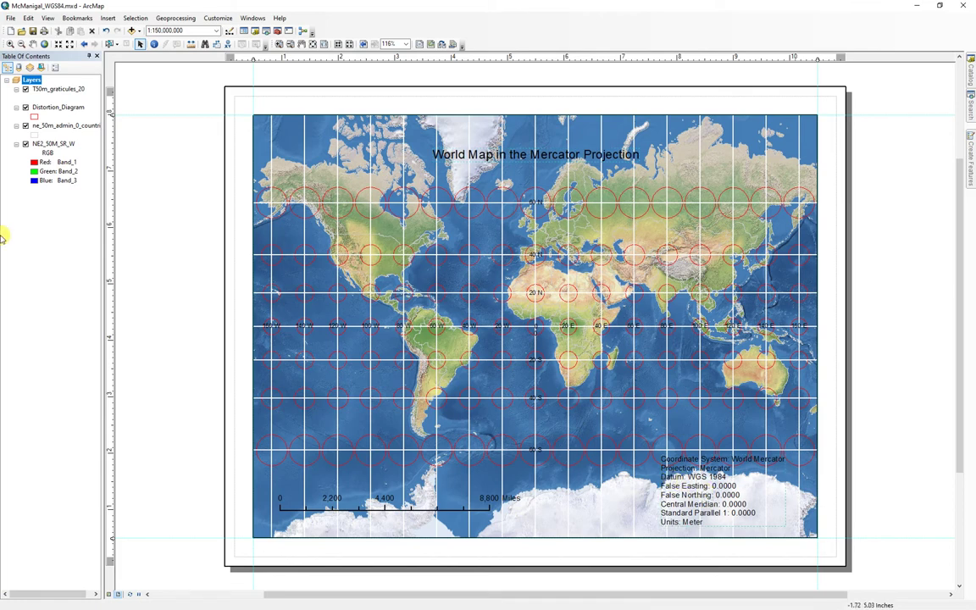
Step: Save the map document as a new copy named with the student's surname plus _Mercator.mxd
click(10, 18)
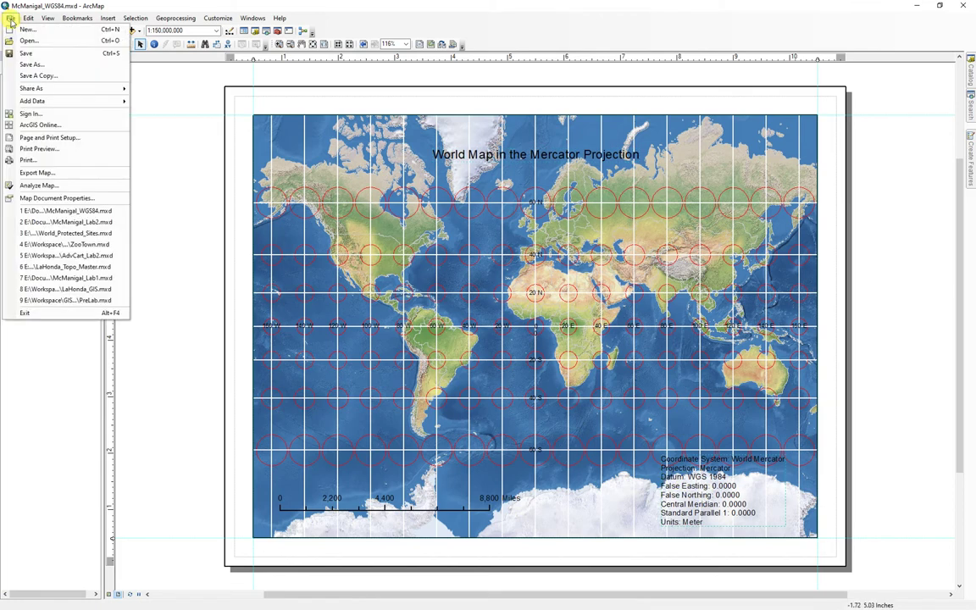
click(34, 65)
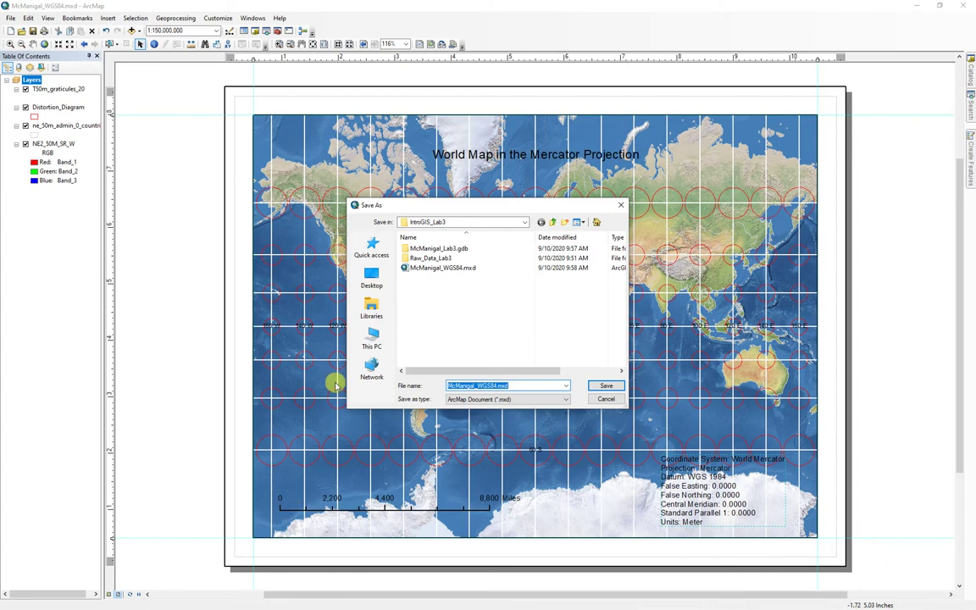
click(496, 385)
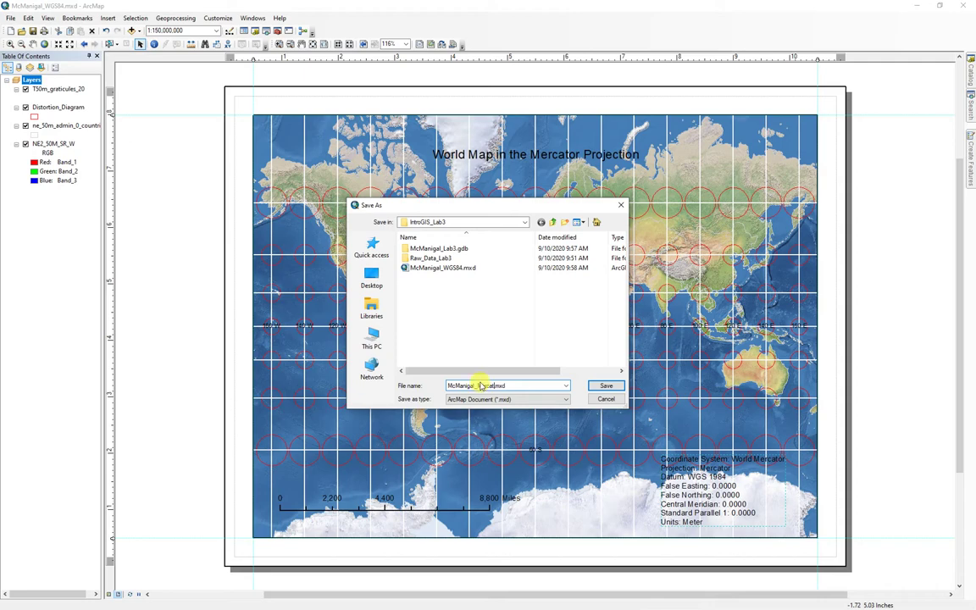
click(605, 386)
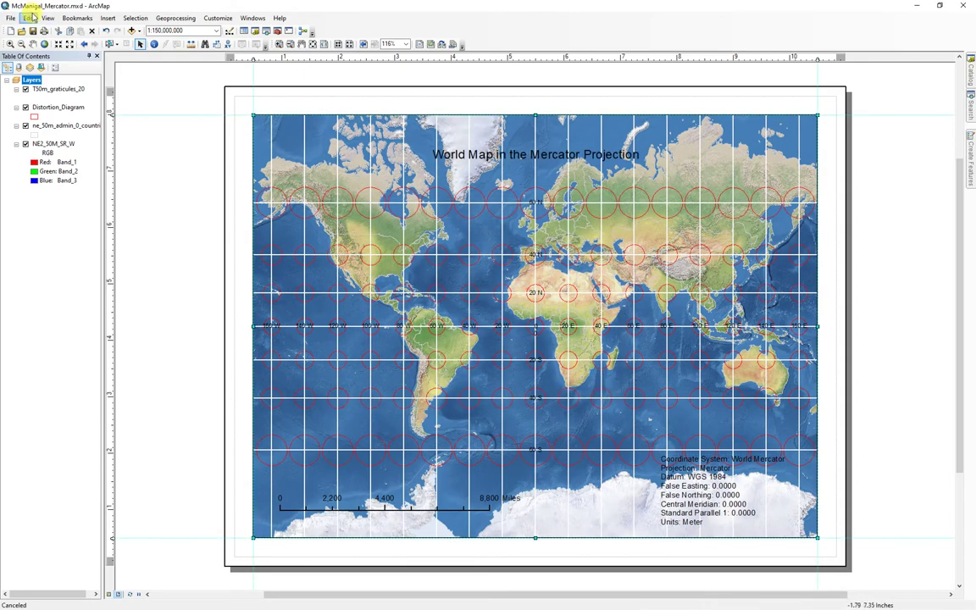
click(10, 18)
Step: In Export Map, choose JPEG as the file type at 150 dpi resolution
click(37, 157)
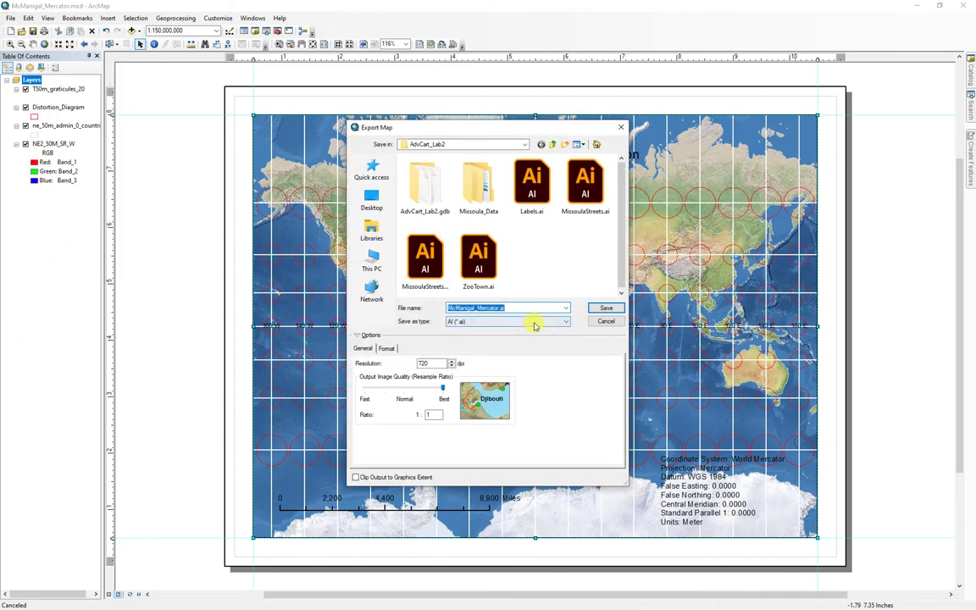
click(535, 327)
click(465, 373)
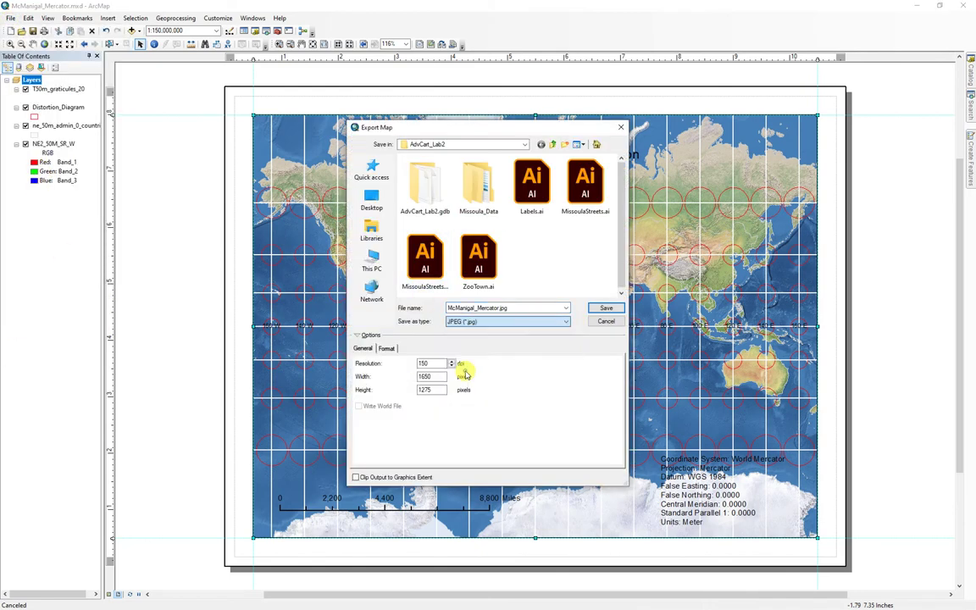
double_click(422, 364)
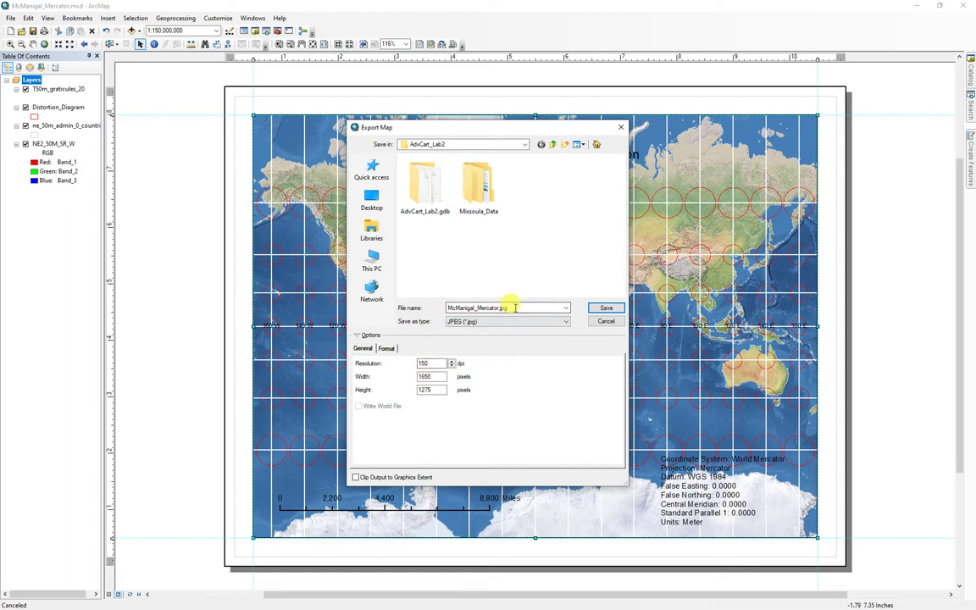
Step: Browse to Documents > Intro_GIS > Labs > IntroGIS_Lab3 and export the Mercator layout there
click(552, 145)
click(552, 145)
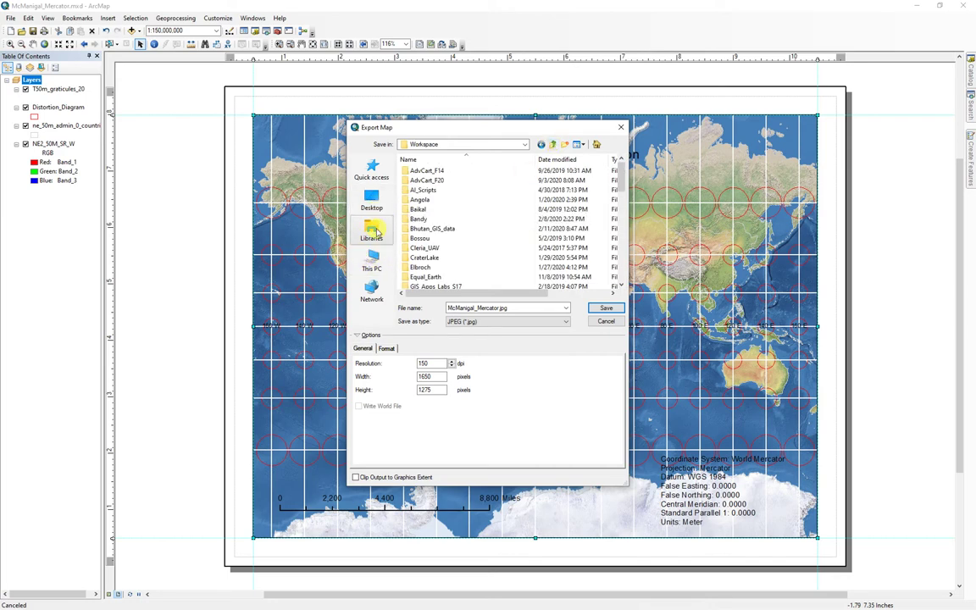
click(372, 258)
double_click(462, 229)
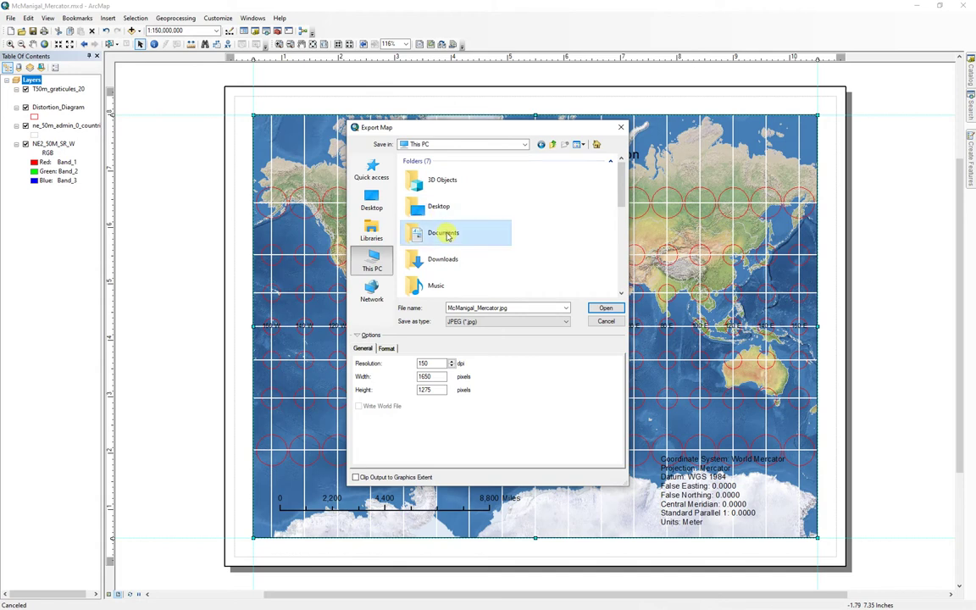
double_click(449, 195)
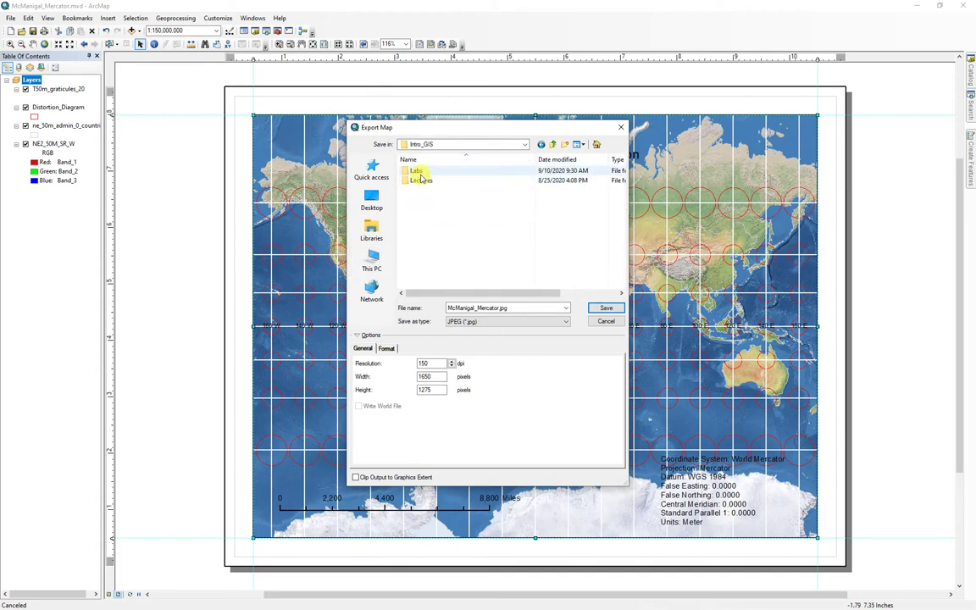
double_click(416, 171)
double_click(426, 190)
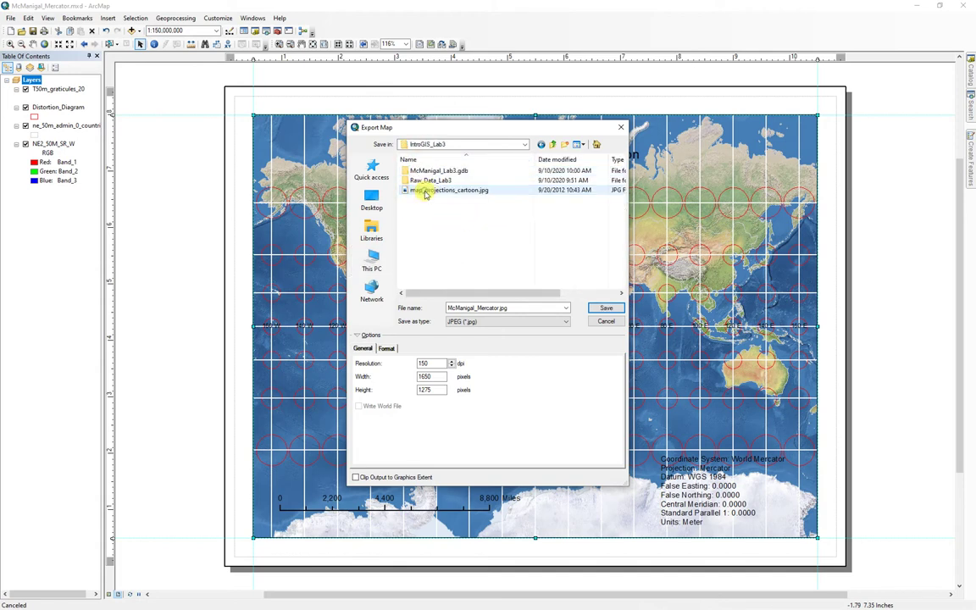
click(601, 307)
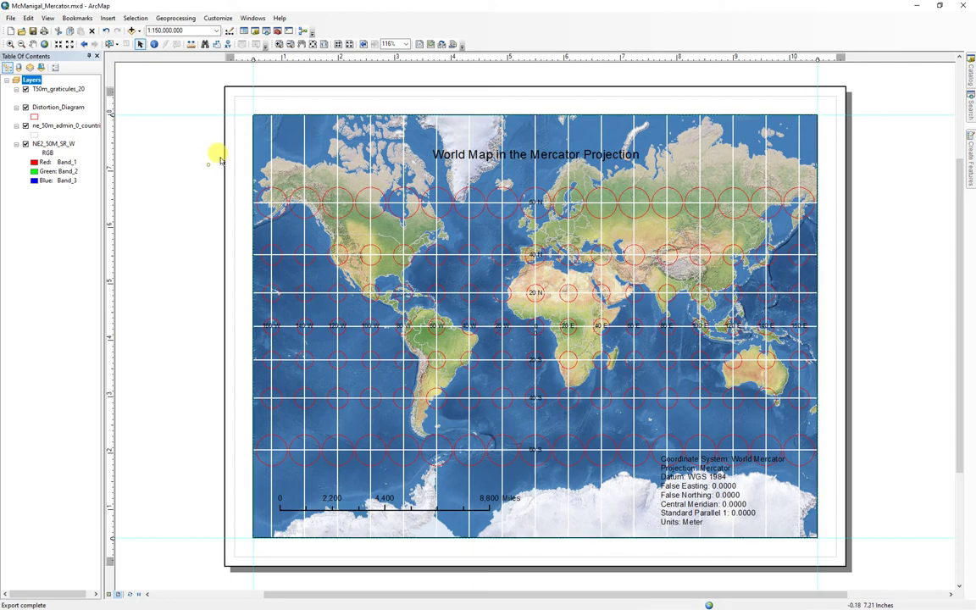
click(197, 140)
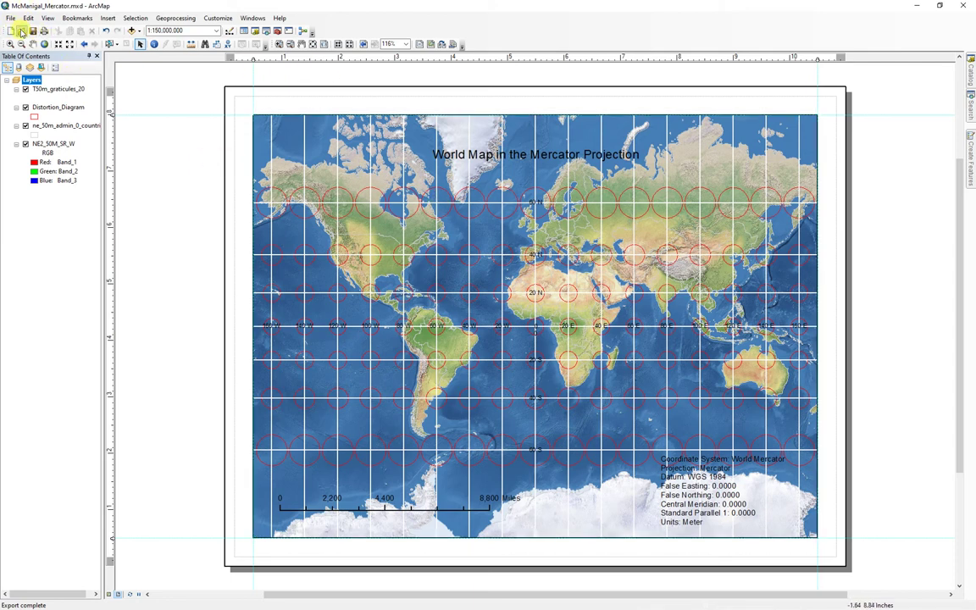
Step: Close ArcMap and locate the _WGS84.mxd document in Documents > Intro_GIS > Labs > IntroGIS_Lab3
click(966, 6)
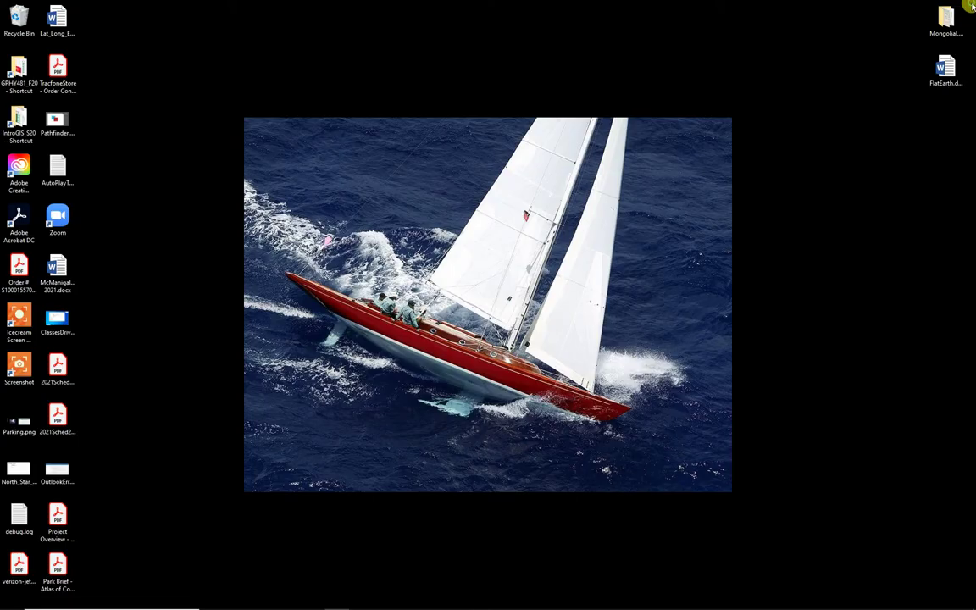
mouse_move(254, 606)
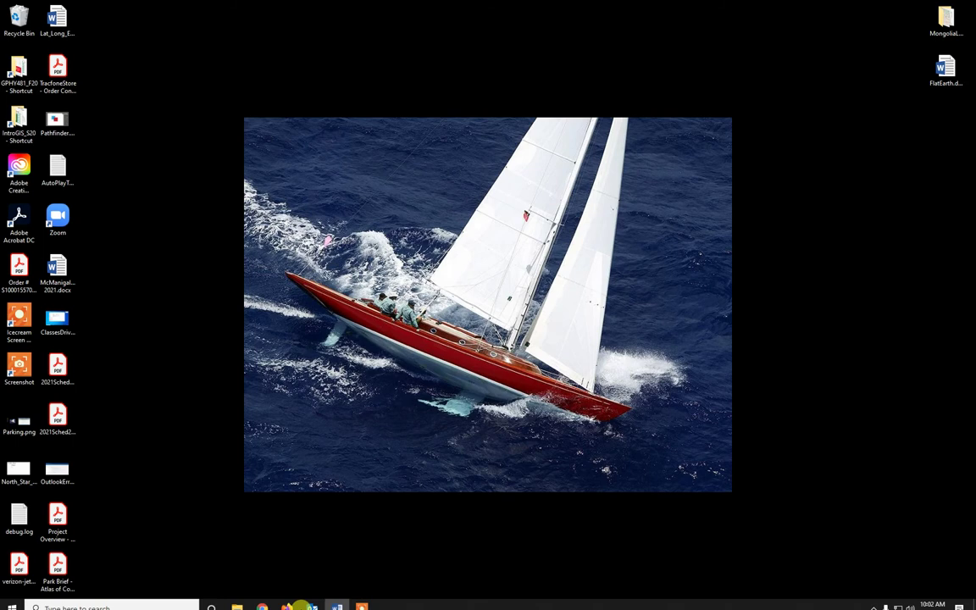
click(237, 600)
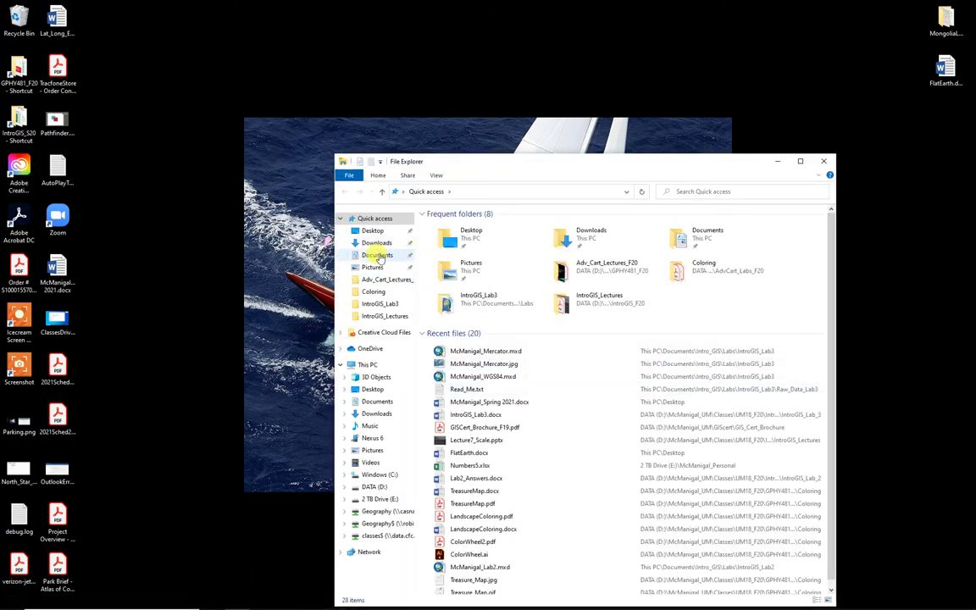
click(378, 255)
double_click(396, 257)
click(450, 238)
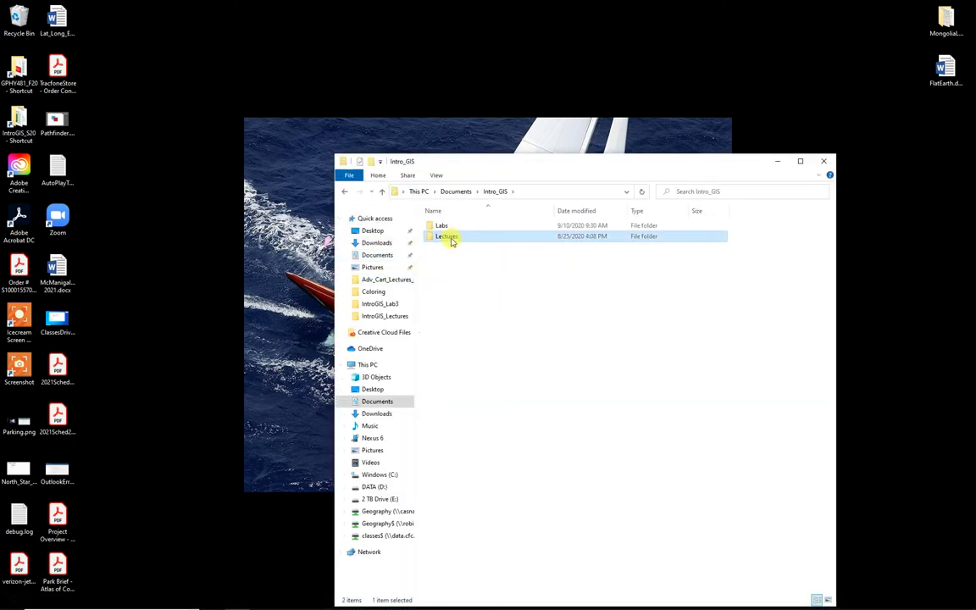
double_click(449, 237)
click(382, 192)
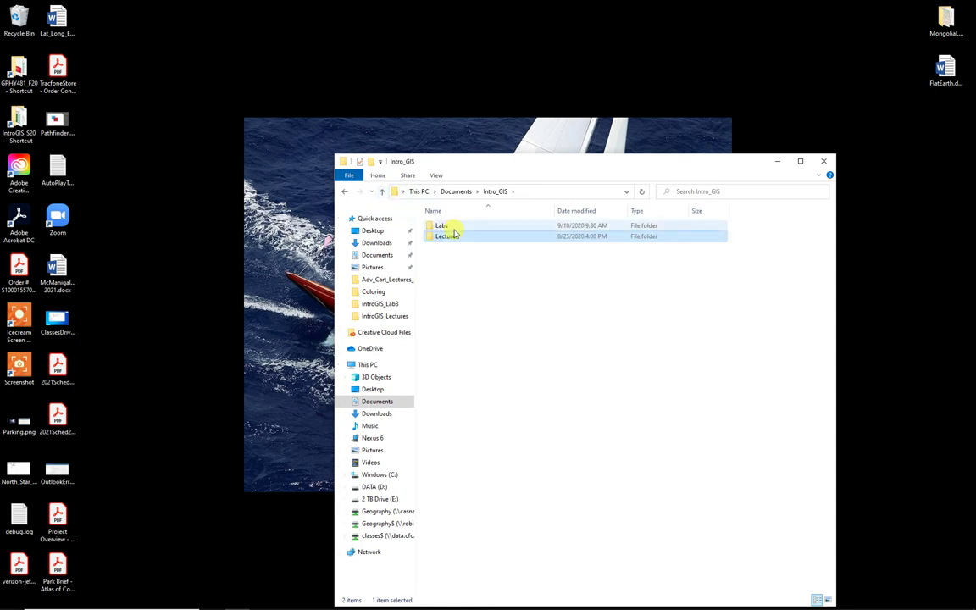
double_click(440, 227)
double_click(449, 247)
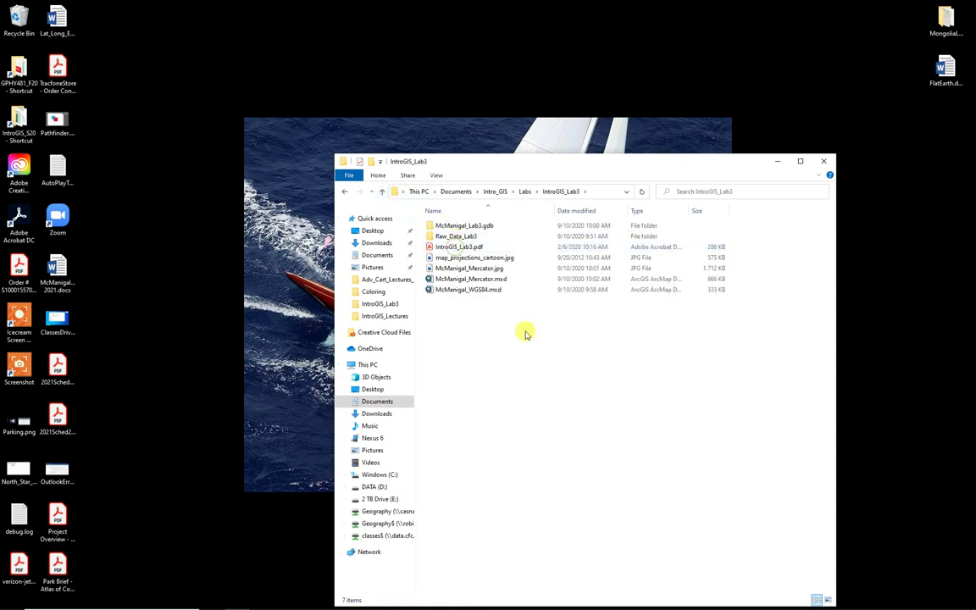
click(478, 293)
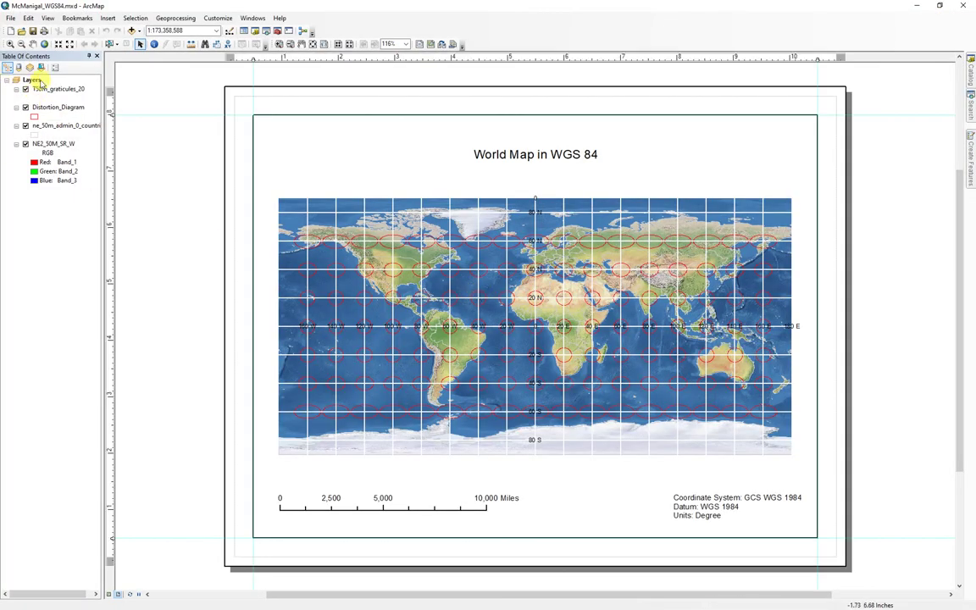
Step: Set the Layers data frame's coordinate system to Projected > World > Bonne (world)
double_click(31, 79)
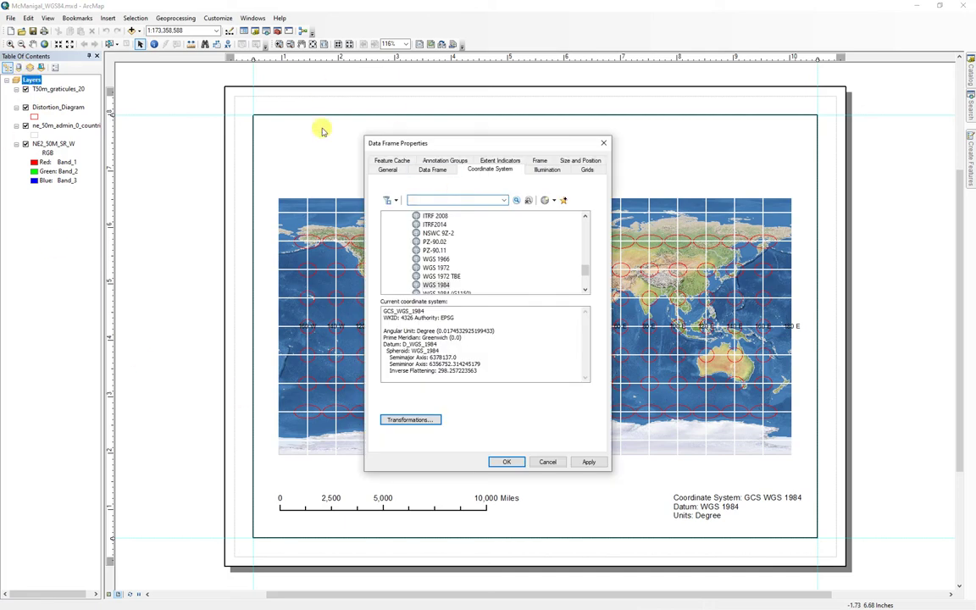
drag(586, 270, 585, 216)
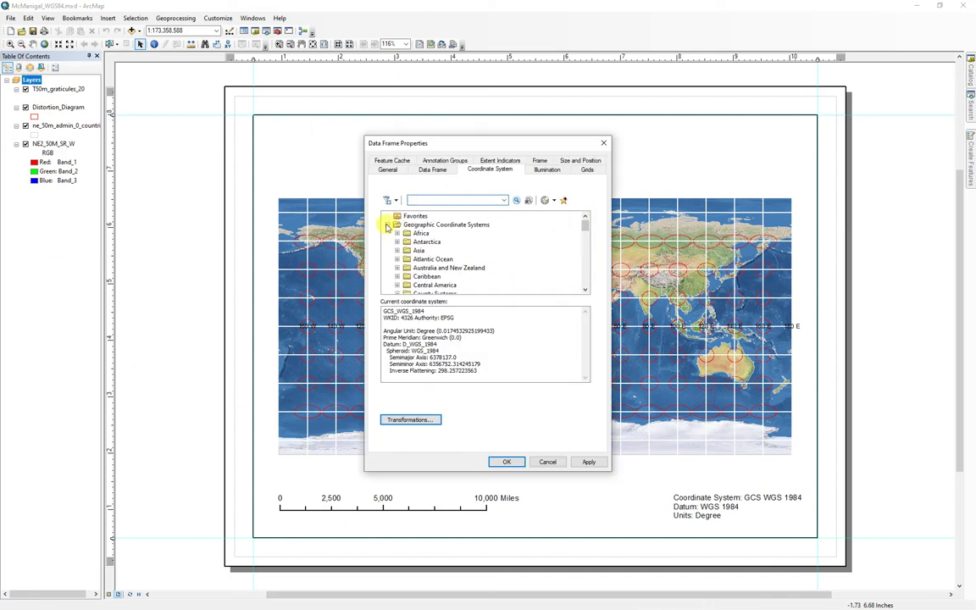
click(387, 225)
click(388, 233)
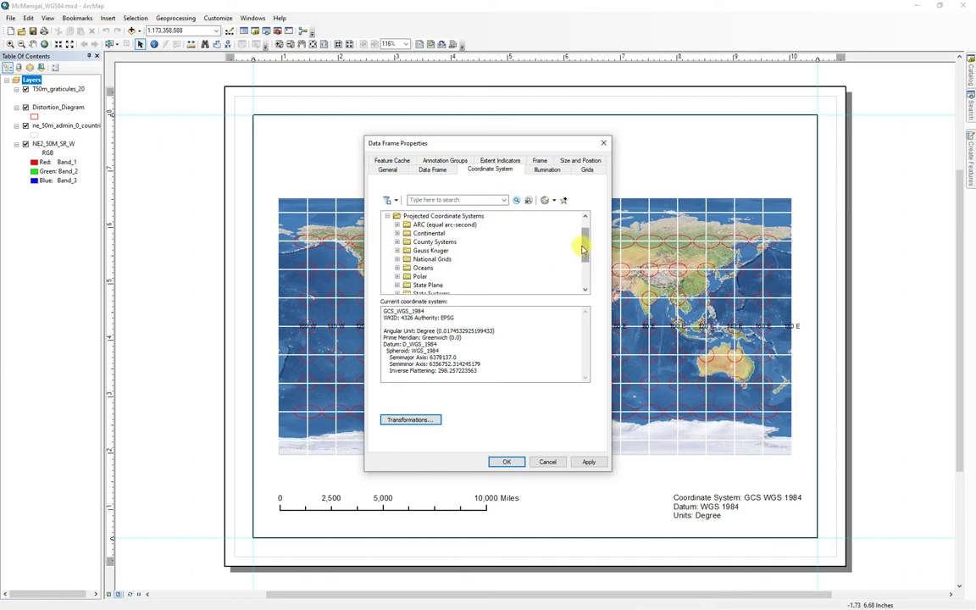
drag(585, 251, 585, 271)
click(396, 276)
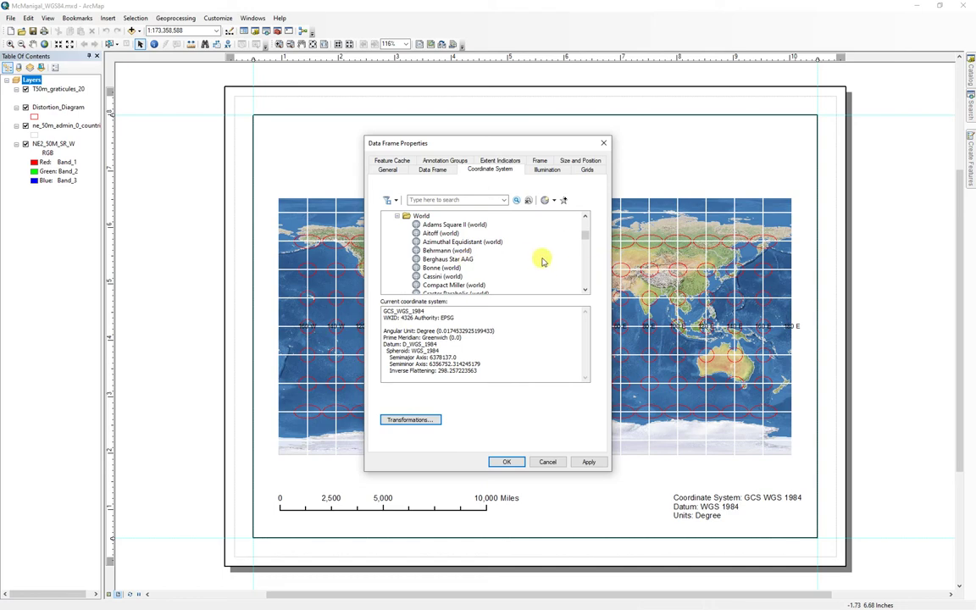
click(442, 268)
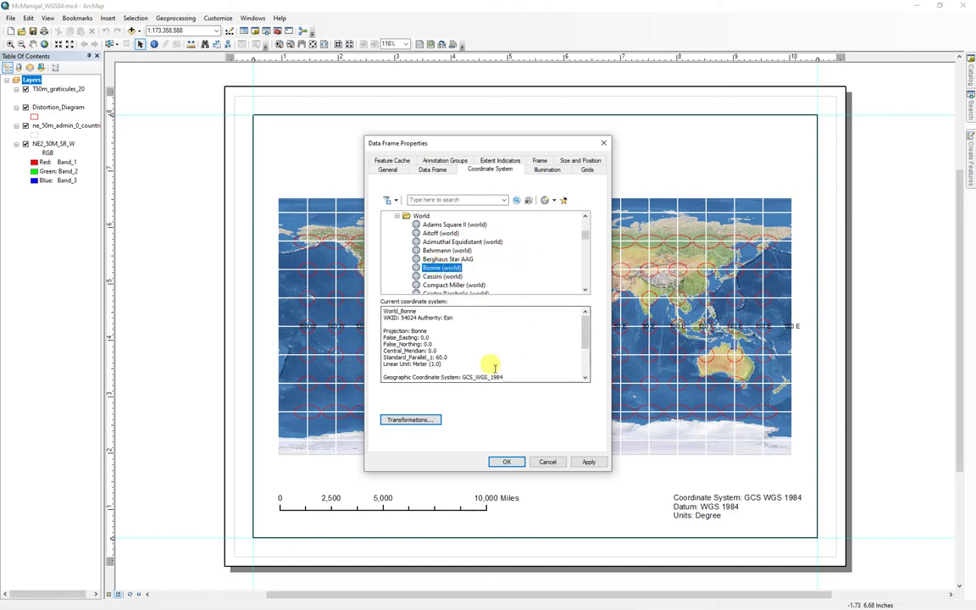
click(506, 461)
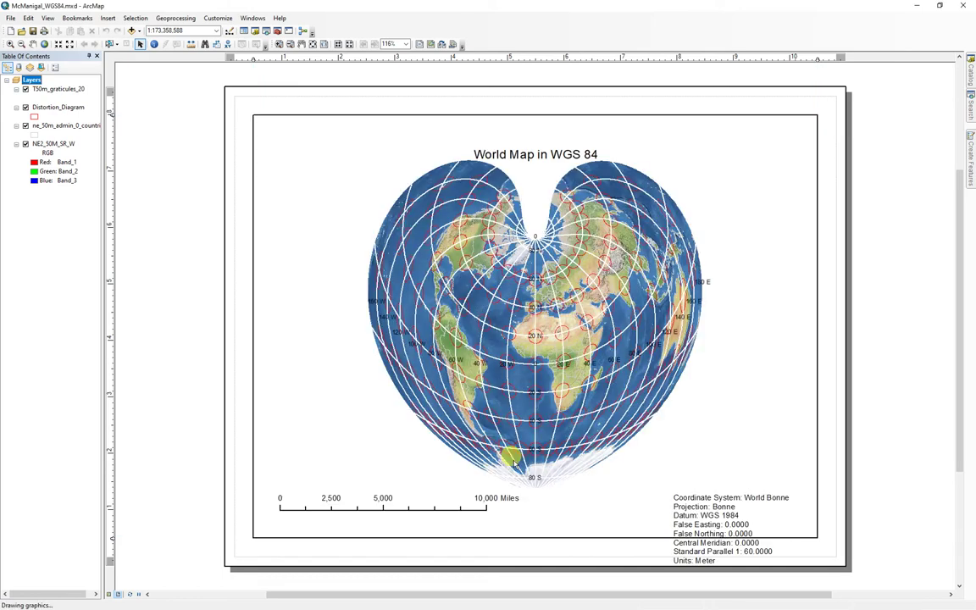
Step: Move the coordinate text and title up, and zoom the Bonne map to 1:150,000,000
click(714, 511)
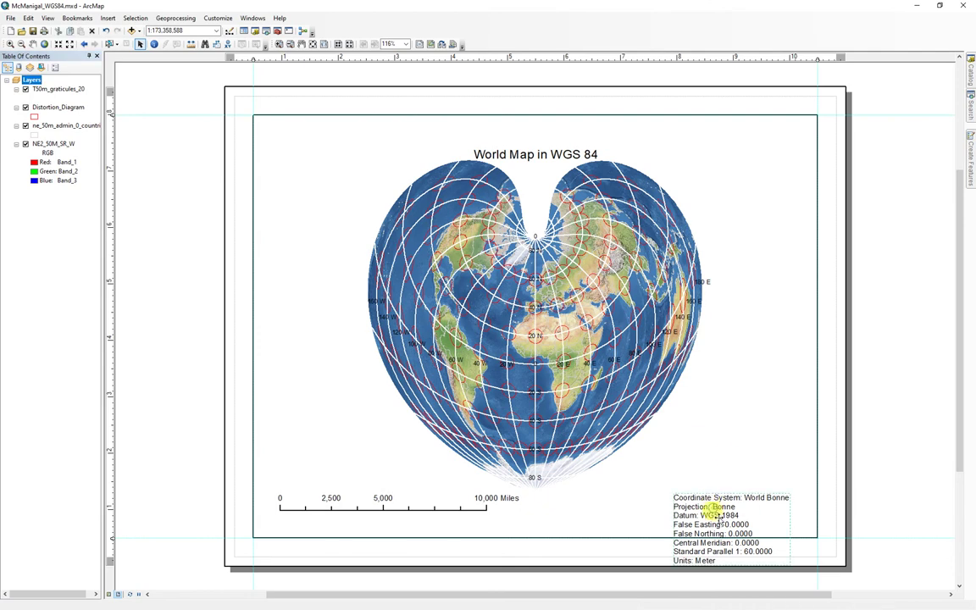
drag(715, 511, 720, 460)
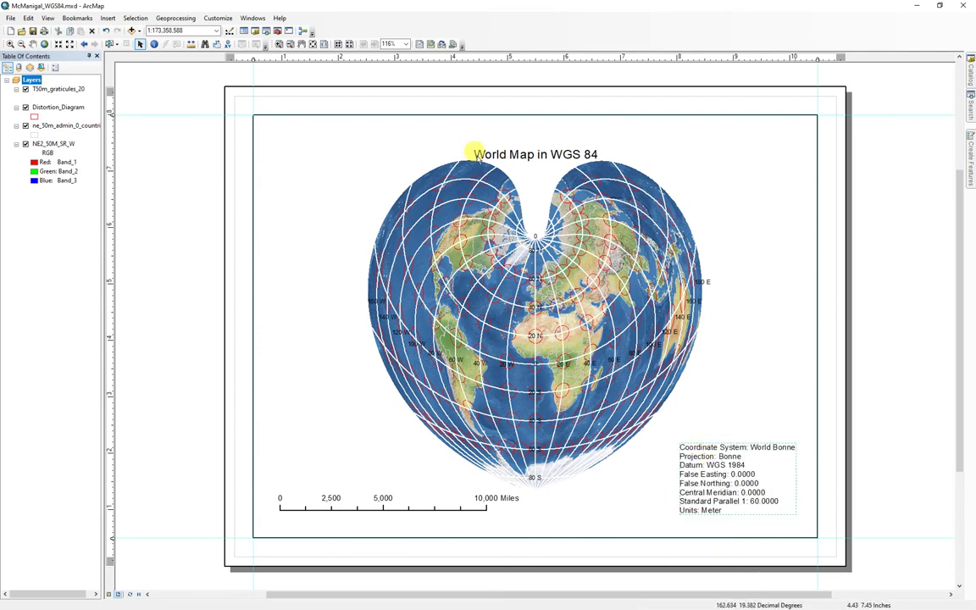
drag(539, 161, 539, 142)
click(56, 44)
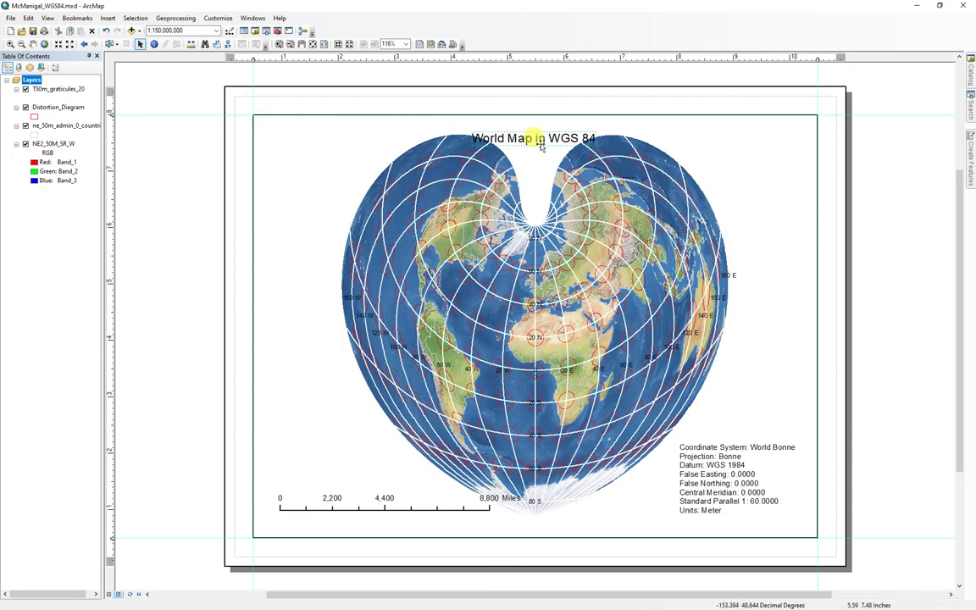
Step: Place the title upper-left and shorten the lower-left scale bar to 8,000 Miles
drag(540, 144, 339, 142)
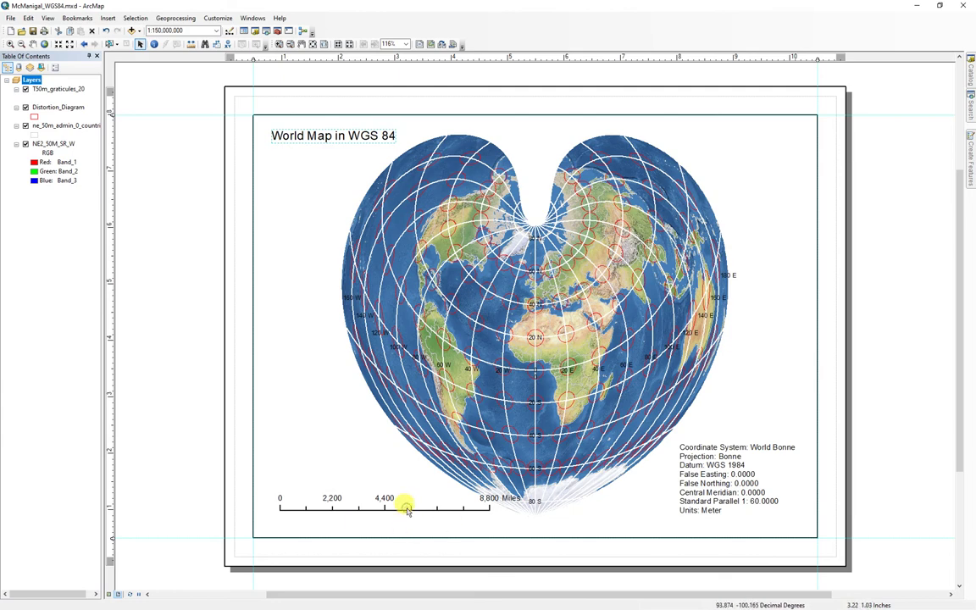
mouse_move(423, 510)
mouse_down()
mouse_move(408, 514)
mouse_move(423, 517)
mouse_up()
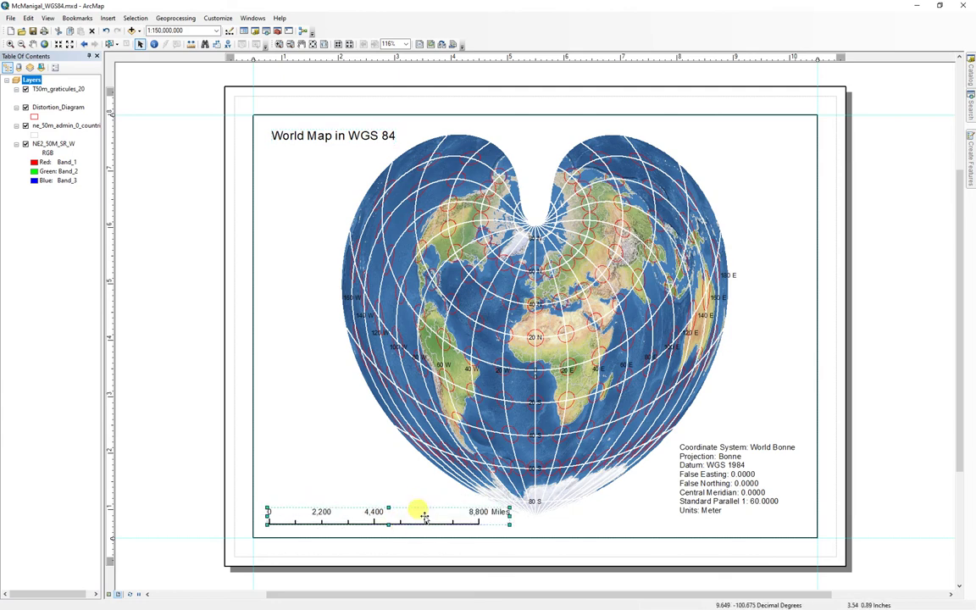
drag(506, 513, 464, 514)
click(722, 474)
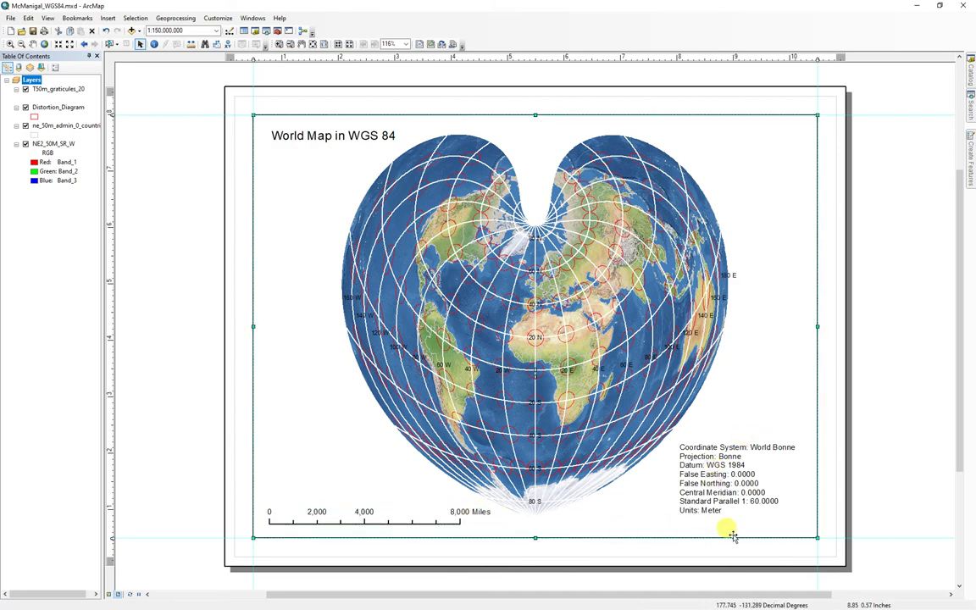
click(732, 466)
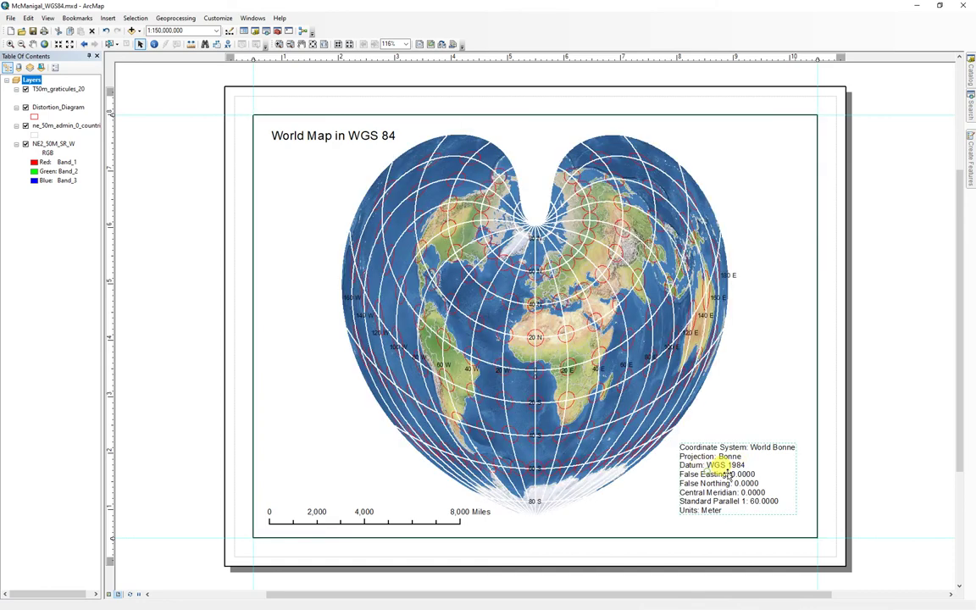
Step: Convert the dynamic map title into static graphic text
click(349, 134)
right_click(349, 133)
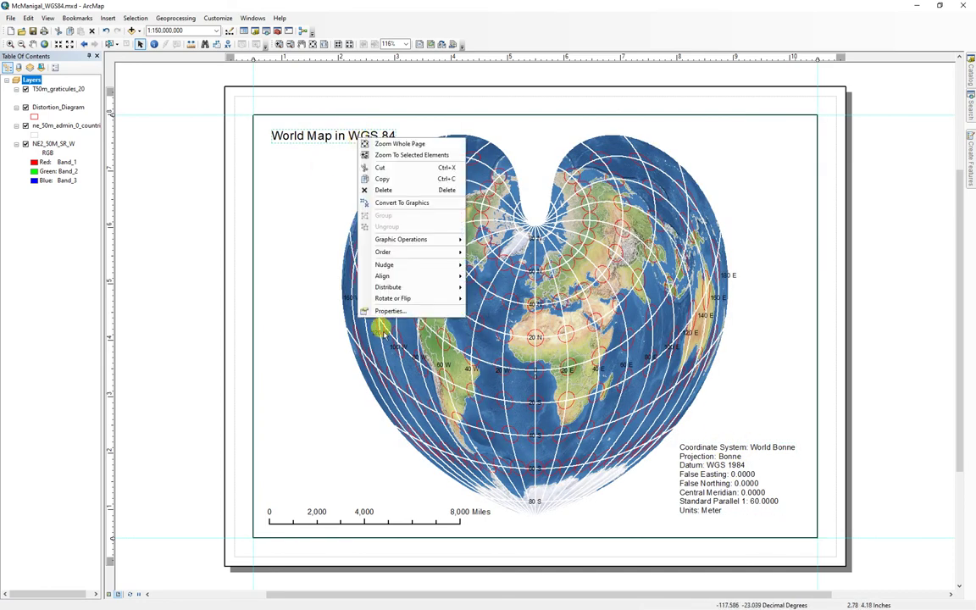
click(448, 306)
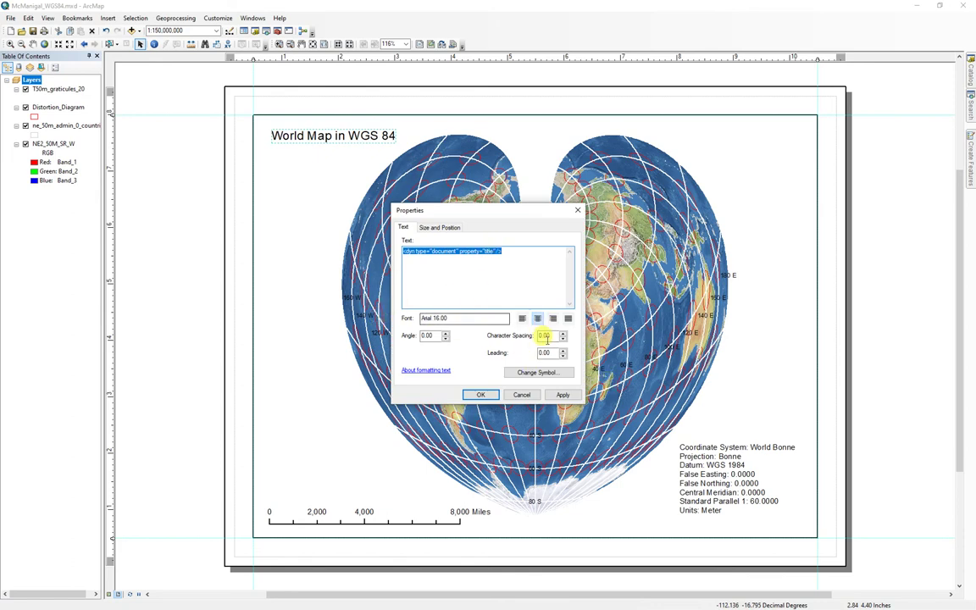
click(511, 395)
right_click(322, 134)
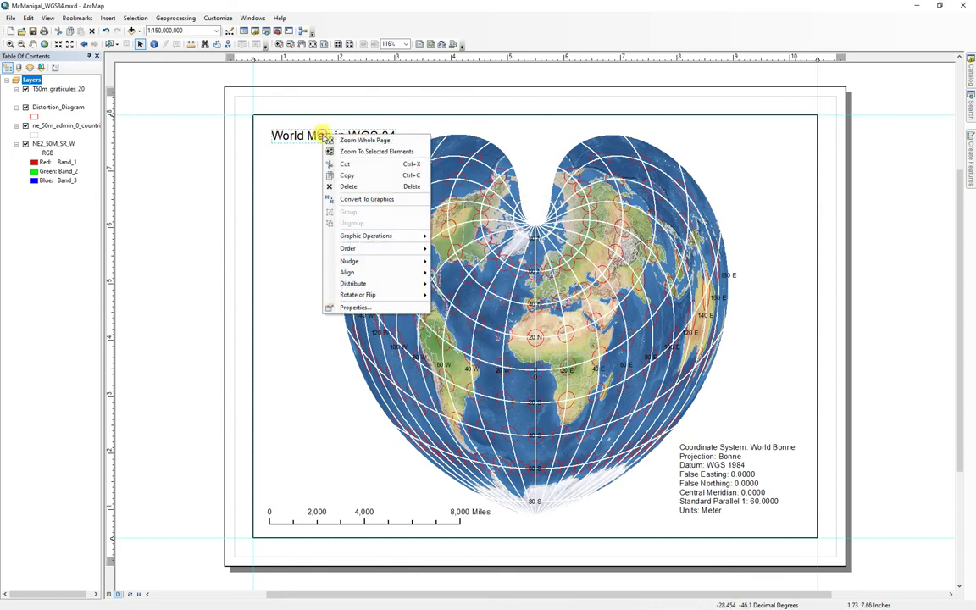
click(378, 201)
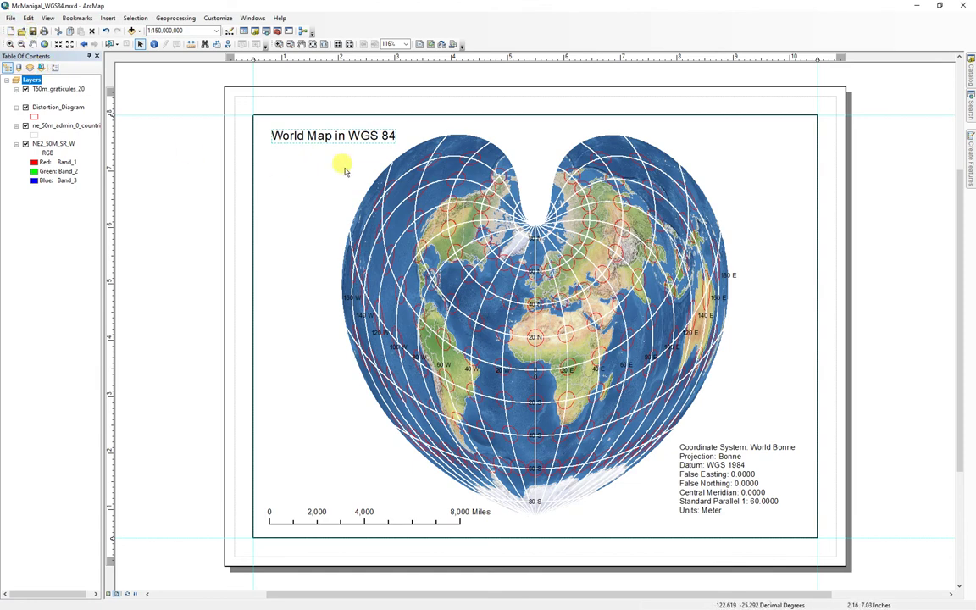
click(342, 138)
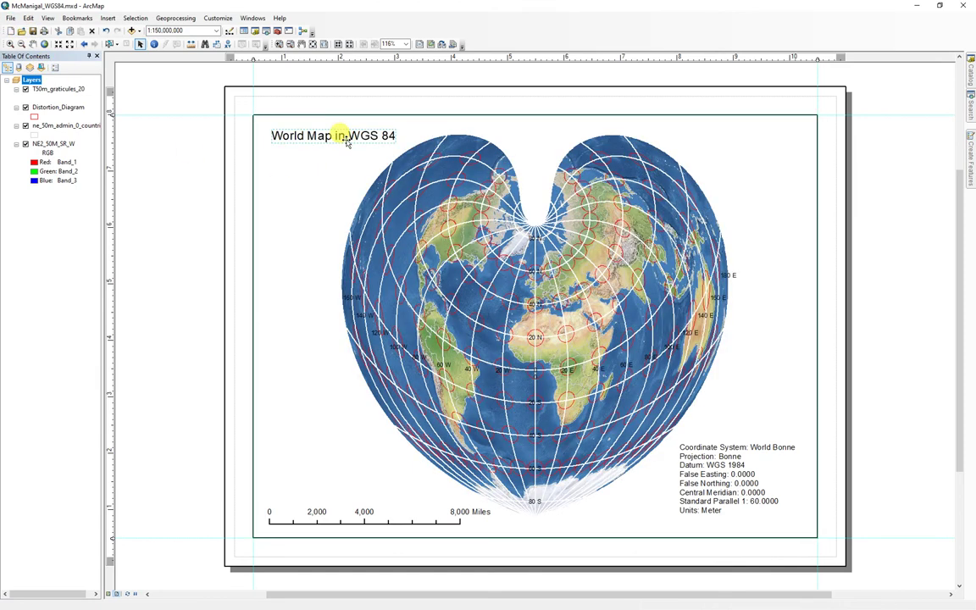
Step: Replace 'WGS 84' in the title with 'Bonne Projection' and nudge it into the upper-left corner
right_click(344, 139)
click(349, 285)
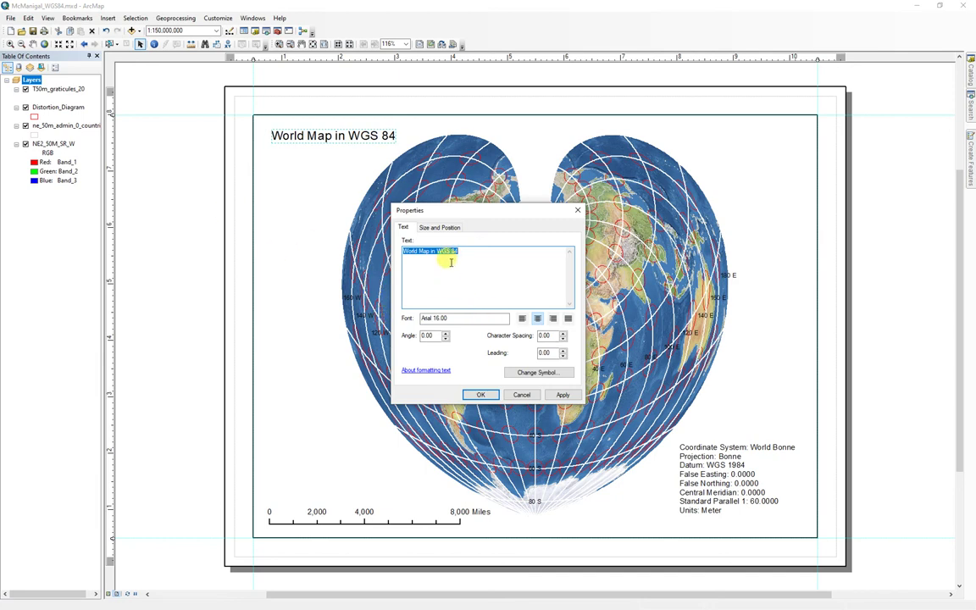
drag(463, 250, 447, 249)
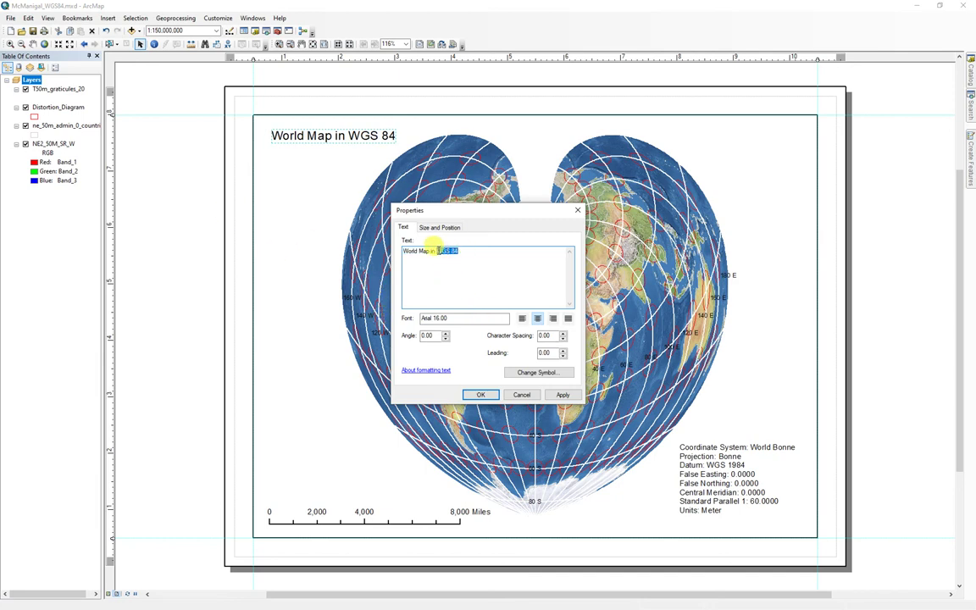
text(Bonne Projection)
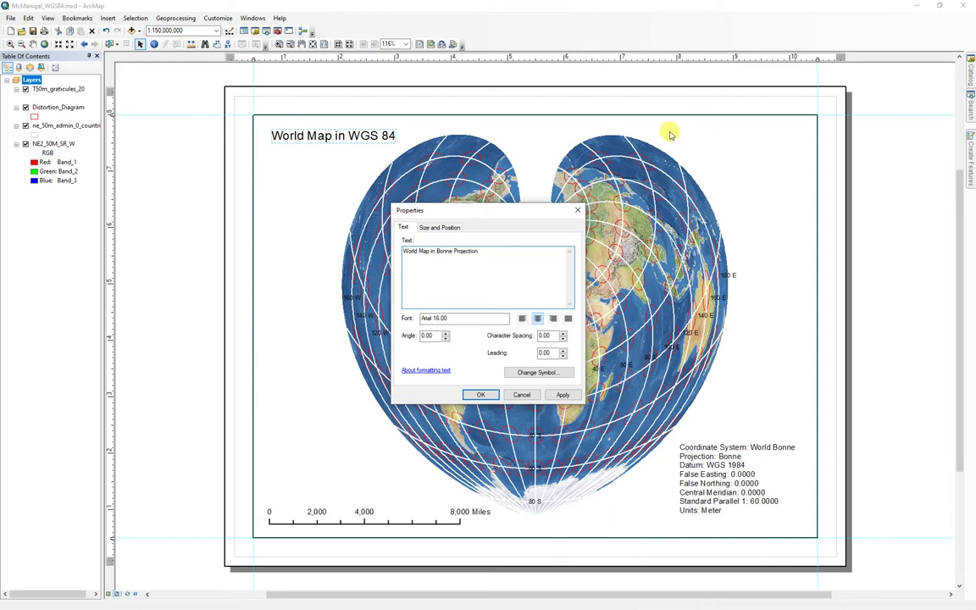
click(480, 395)
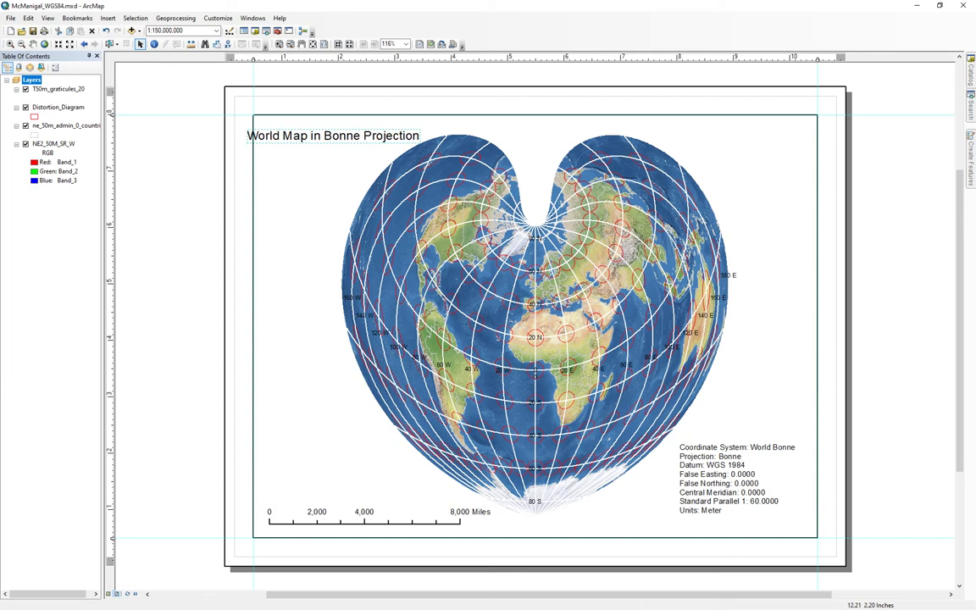
click(315, 144)
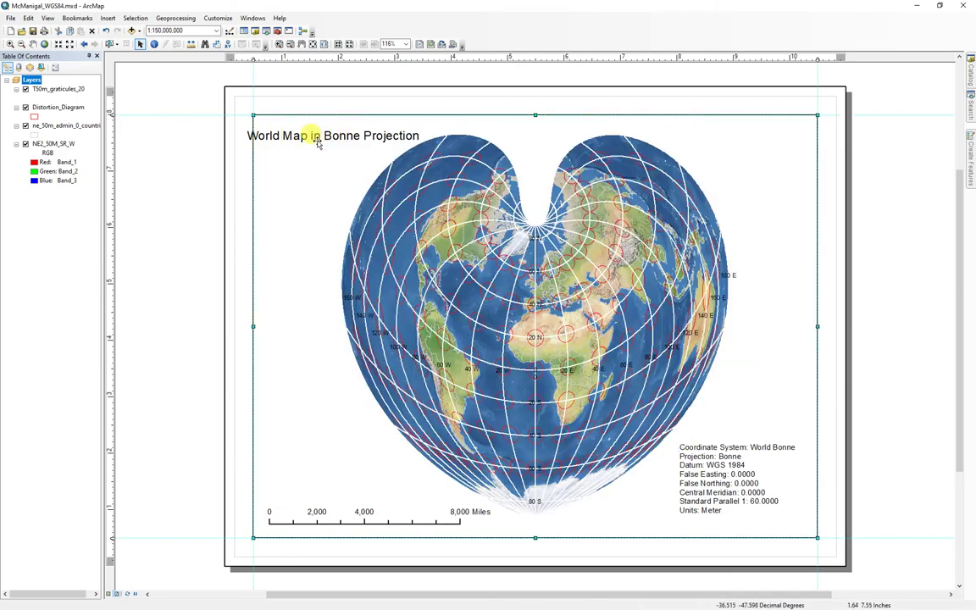
mouse_move(320, 128)
mouse_down()
mouse_move(342, 126)
mouse_move(337, 120)
mouse_move(339, 128)
mouse_up()
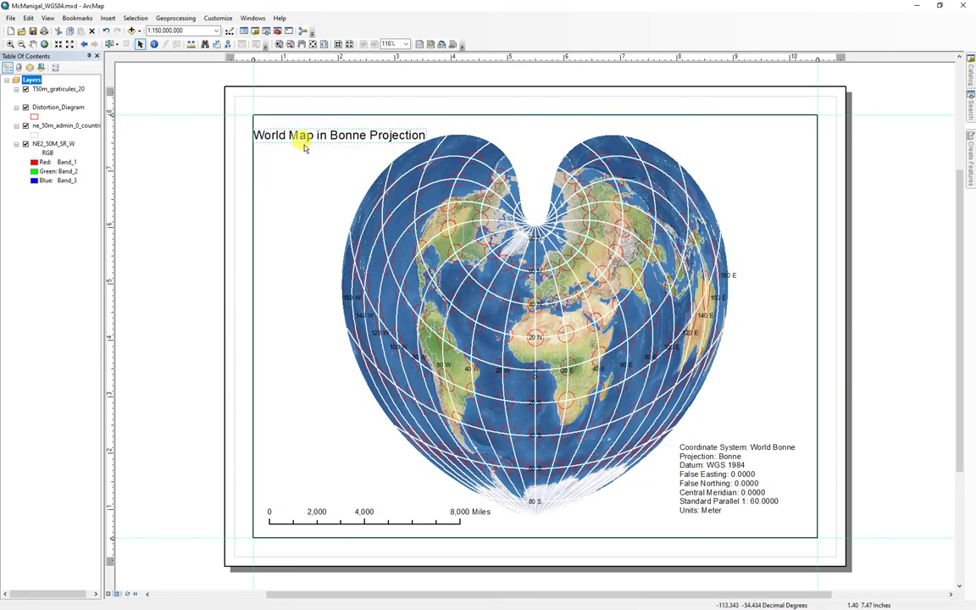
Step: Change the Layers data frame's coordinate system to the Cube (world) projection under World
double_click(32, 81)
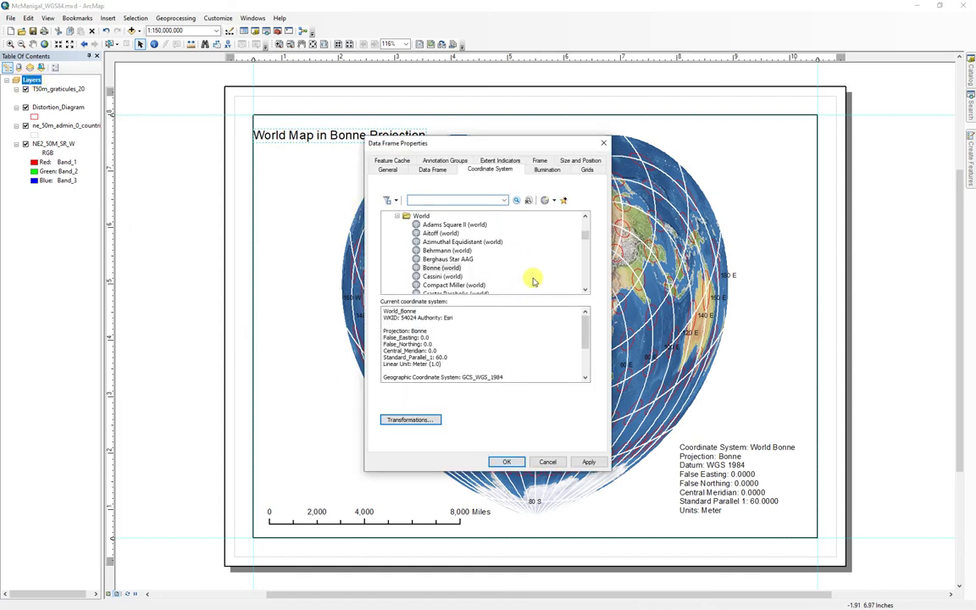
click(585, 290)
click(585, 289)
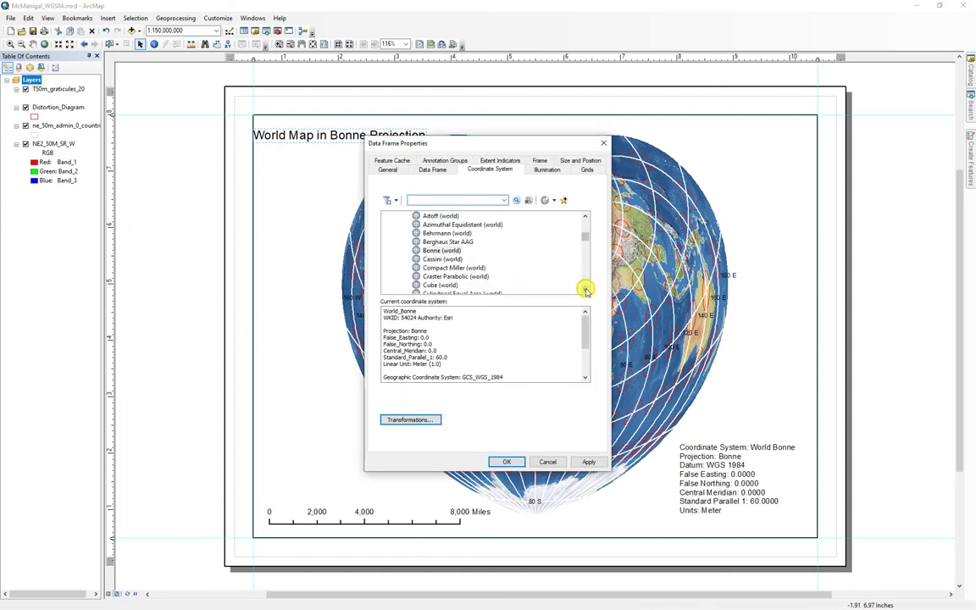
click(584, 290)
click(585, 290)
click(439, 267)
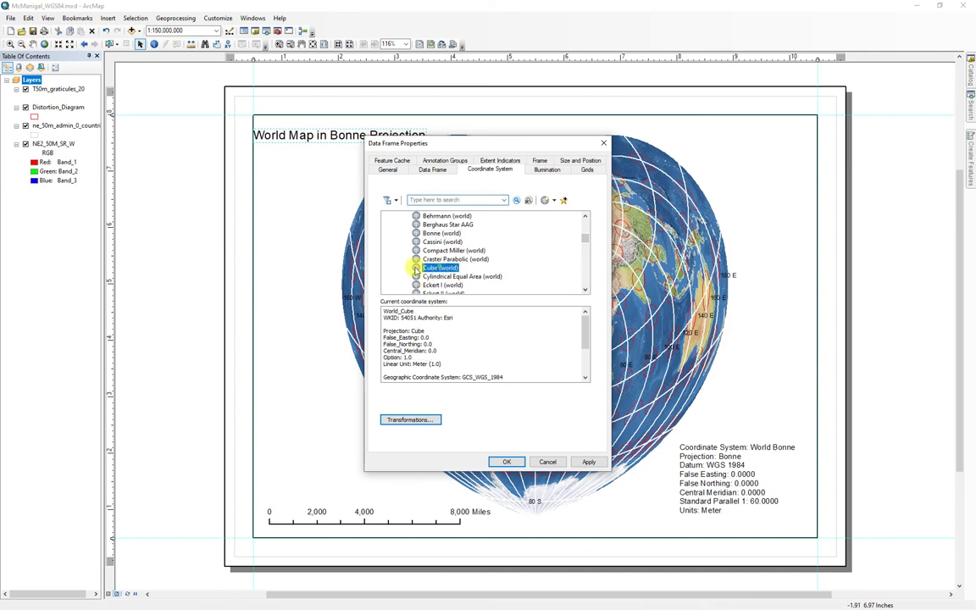
click(506, 461)
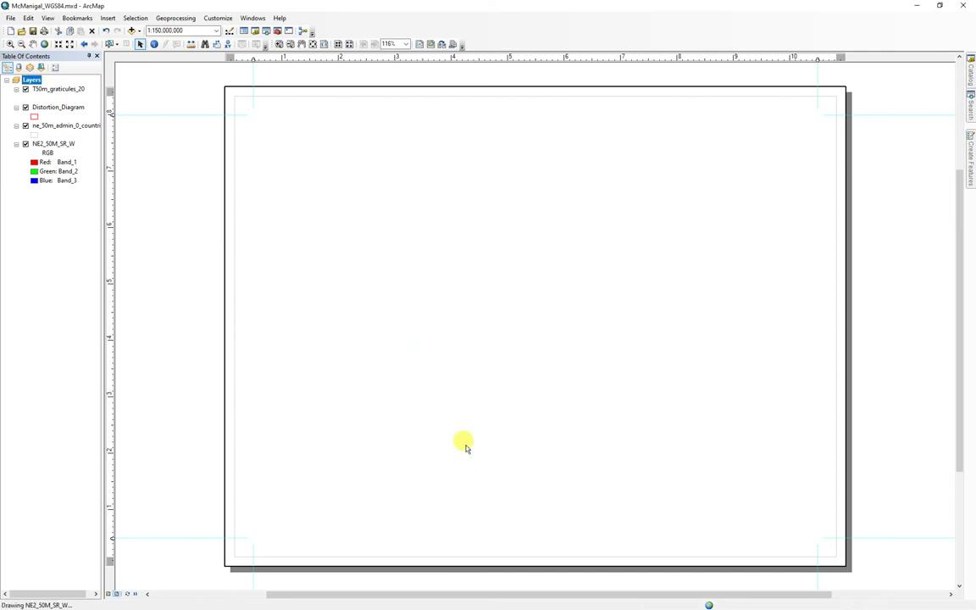